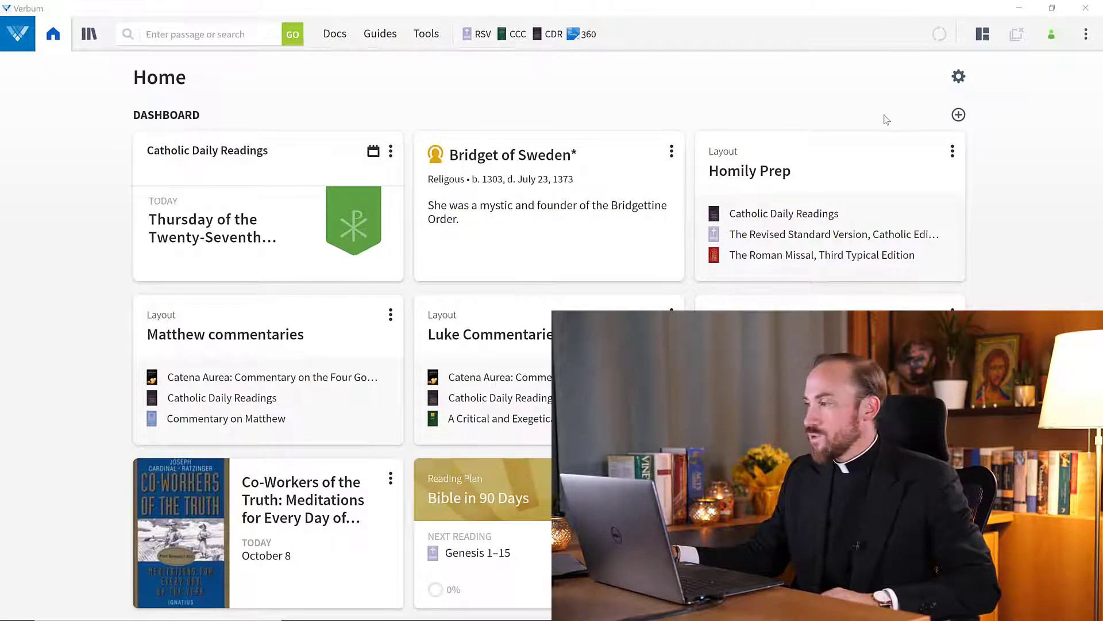
# Step: Start adding a Lectionary card to the dashboard, then cancel the Choose Lectionaries dialog
pyautogui.click(958, 116)
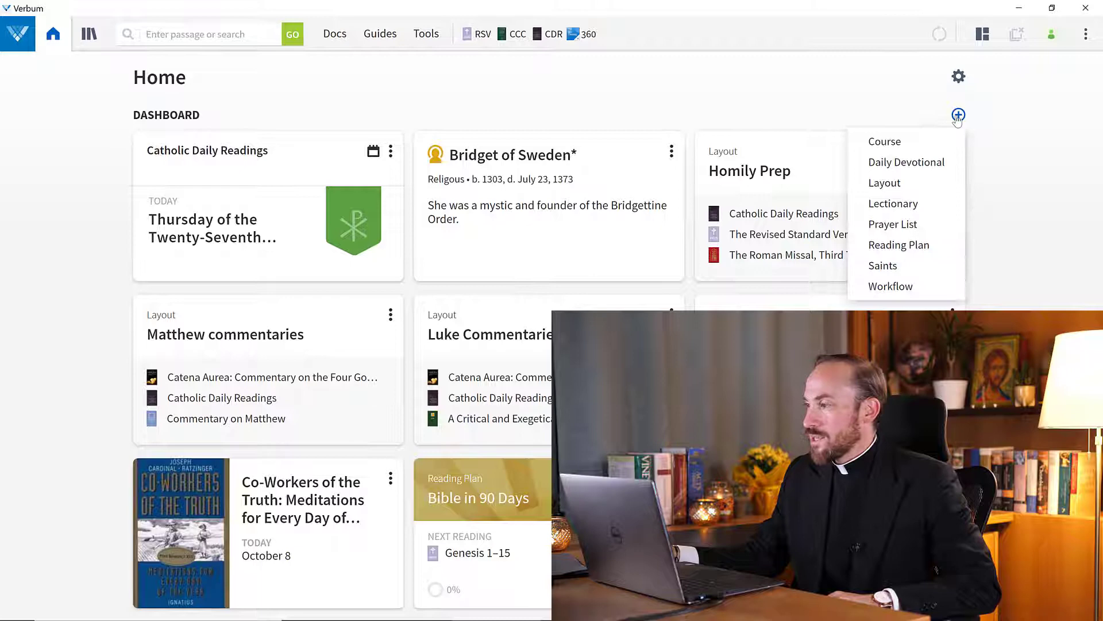
pyautogui.click(903, 206)
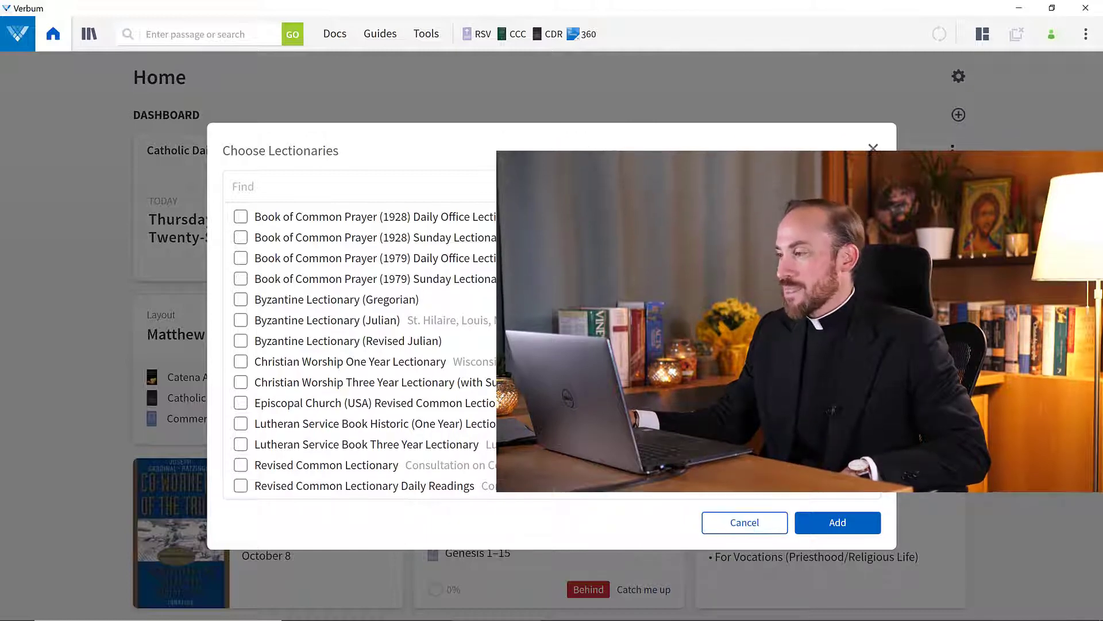
pyautogui.click(873, 148)
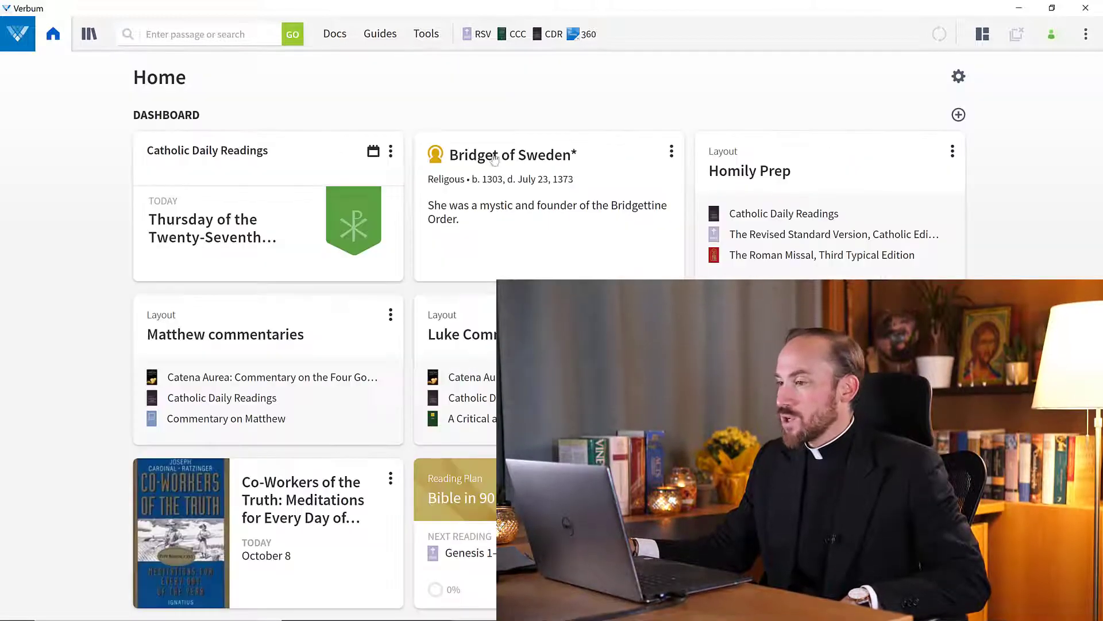
# Step: Open the Thursday, October 8, 2020 Catholic Daily Readings and scroll through its readings list
pyautogui.click(232, 234)
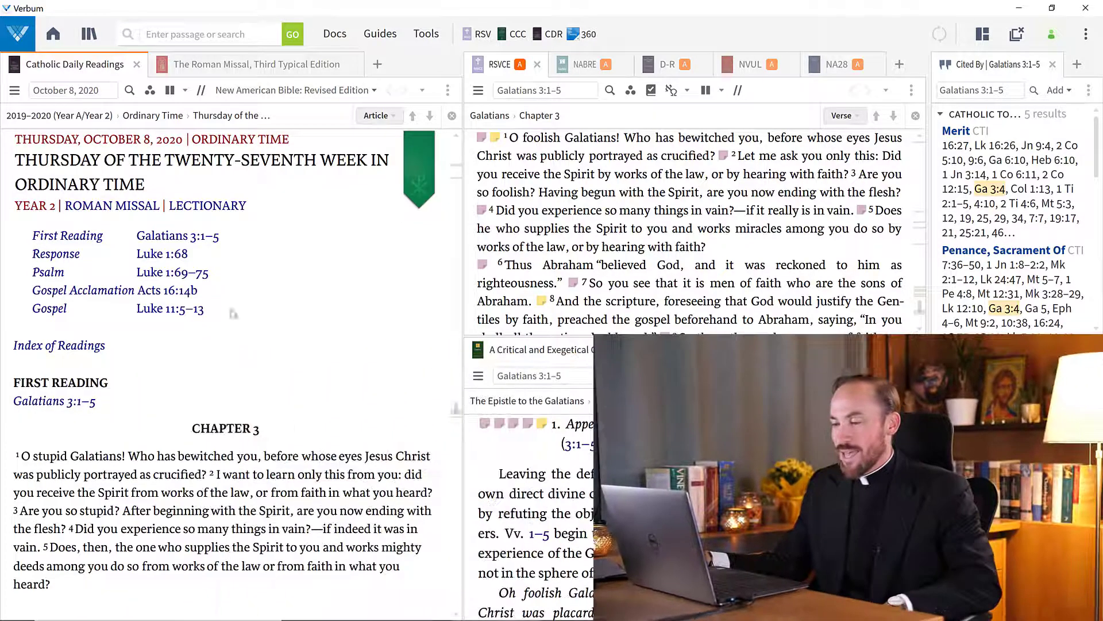
pyautogui.scroll(-5, 456, 615)
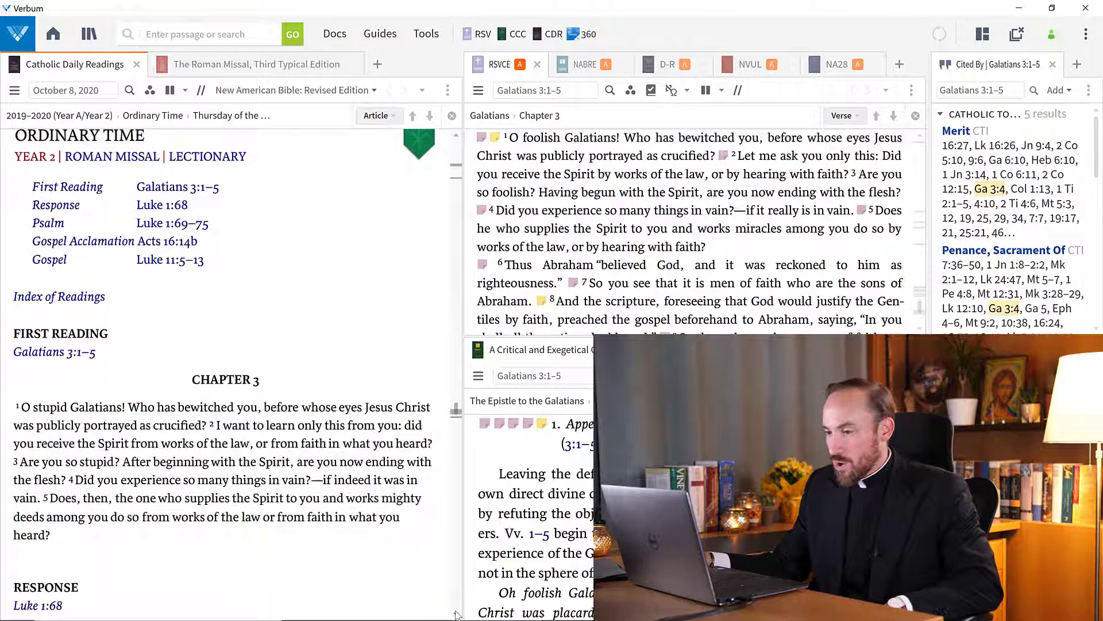
pyautogui.scroll(-5, 457, 615)
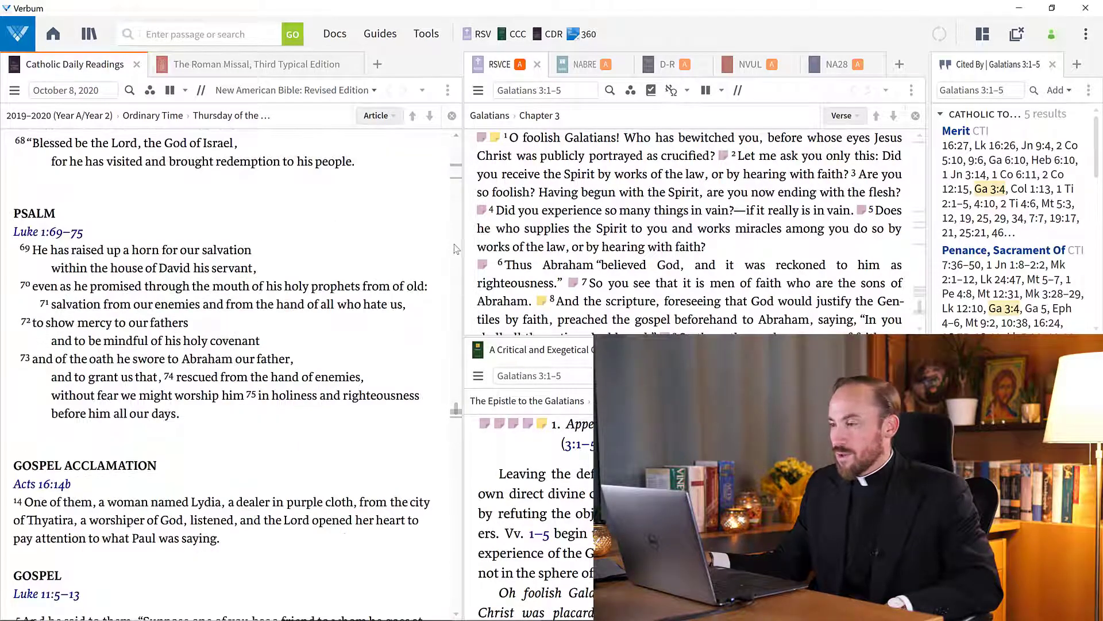
pyautogui.scroll(5, 457, 139)
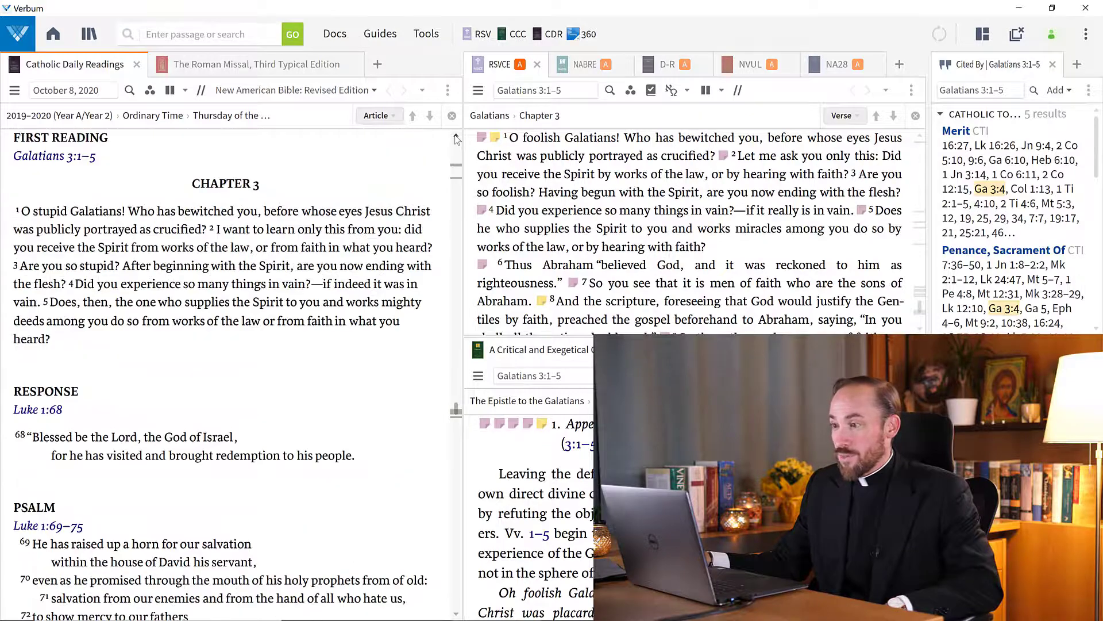
pyautogui.scroll(5, 457, 140)
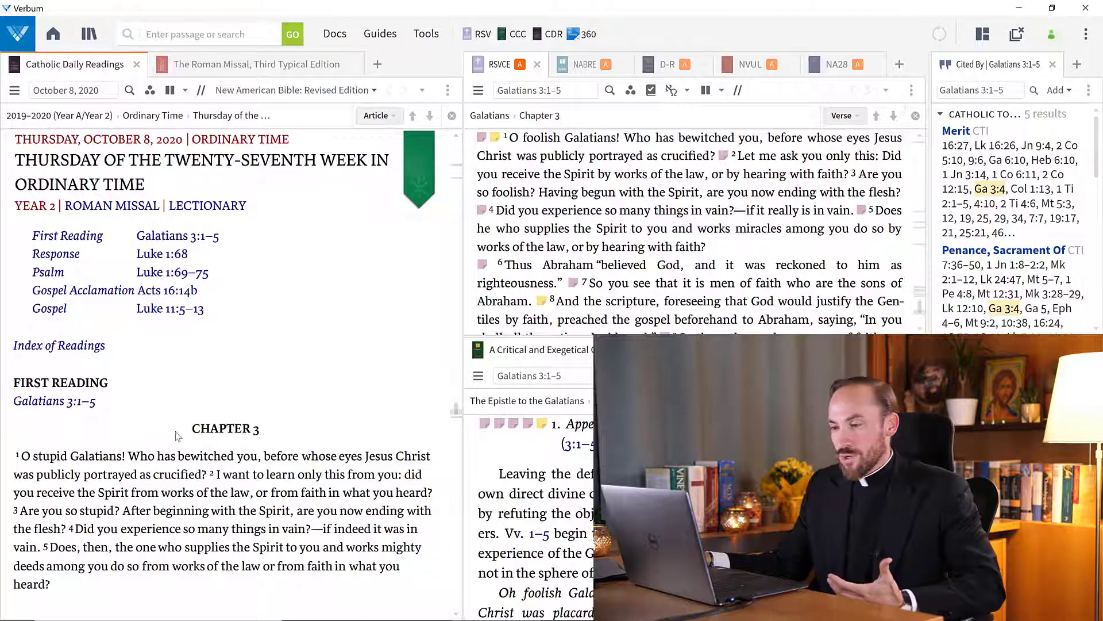
pyautogui.click(266, 92)
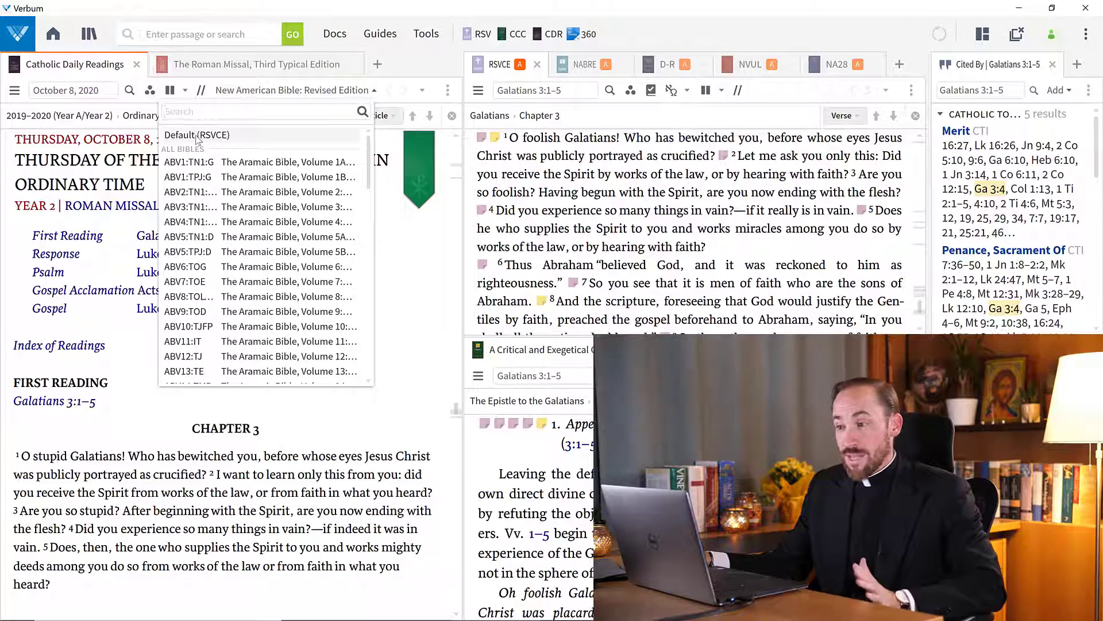
pyautogui.click(197, 135)
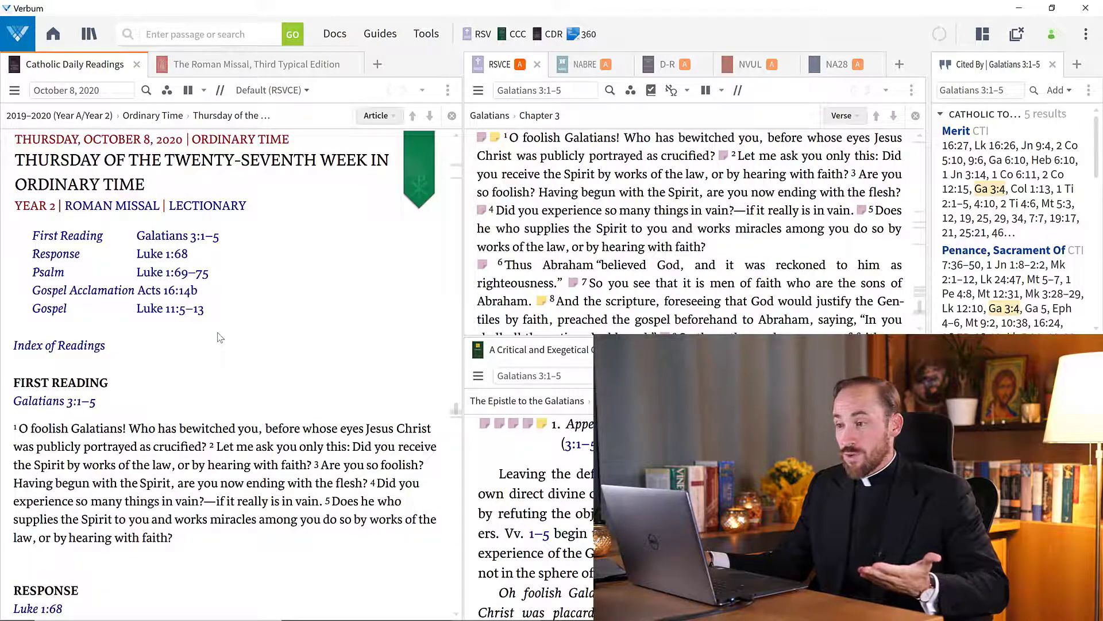
pyautogui.click(306, 91)
pyautogui.write('nabre')
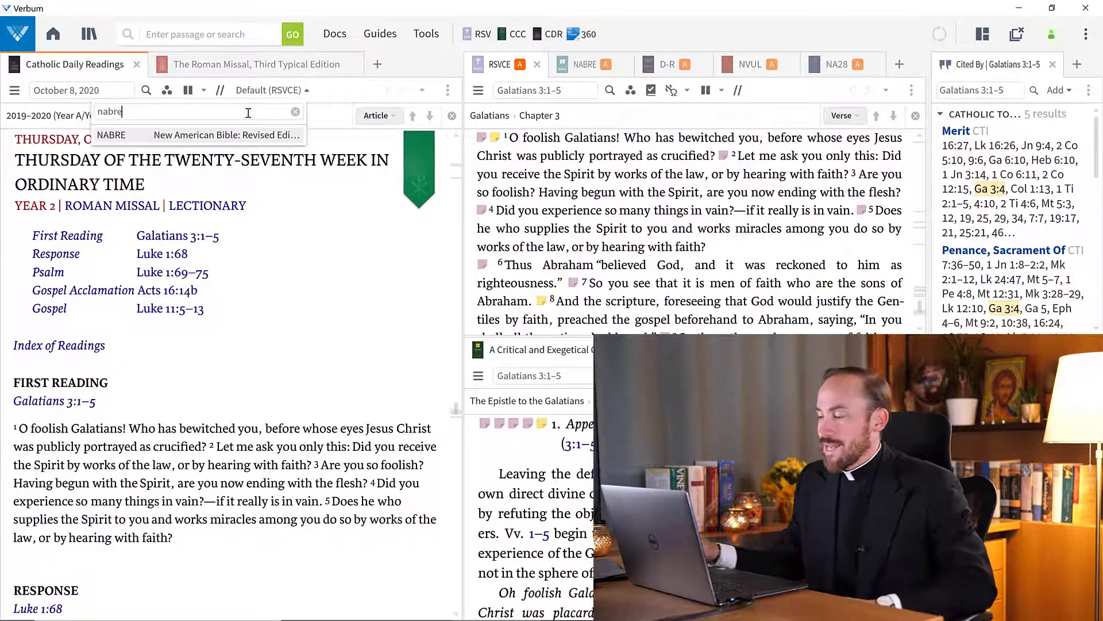
pyautogui.press('Return')
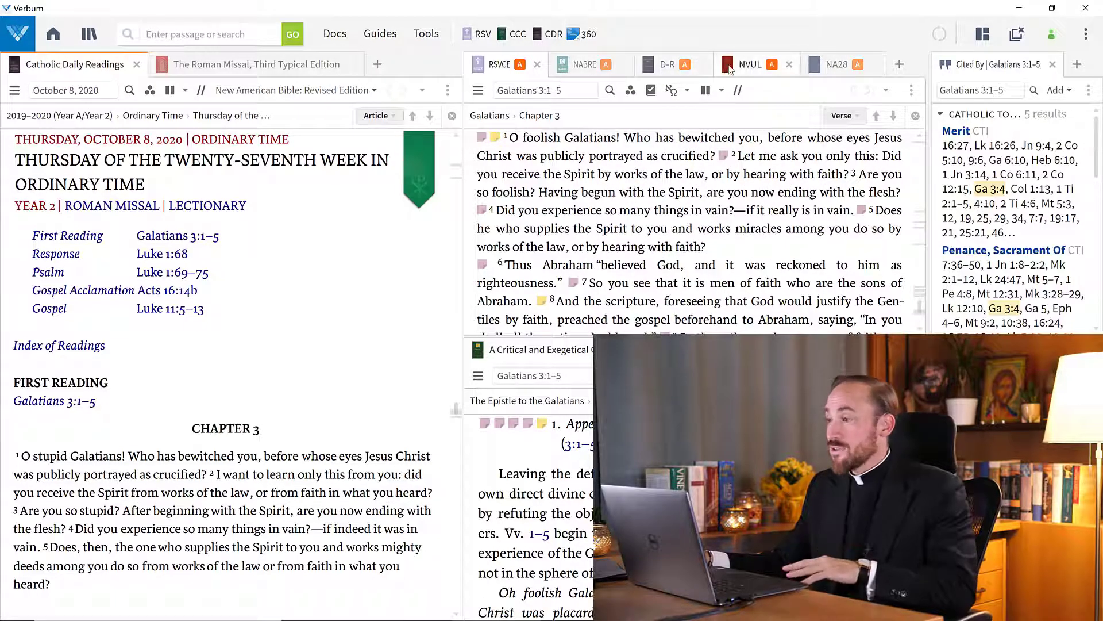
pyautogui.moveTo(731, 69)
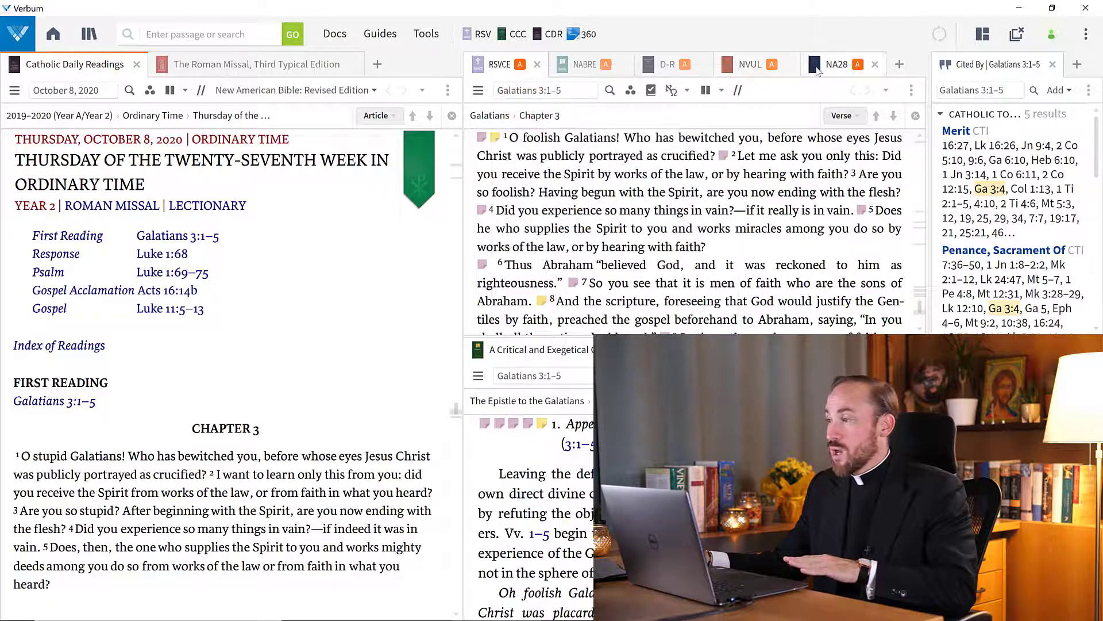
pyautogui.moveTo(819, 70)
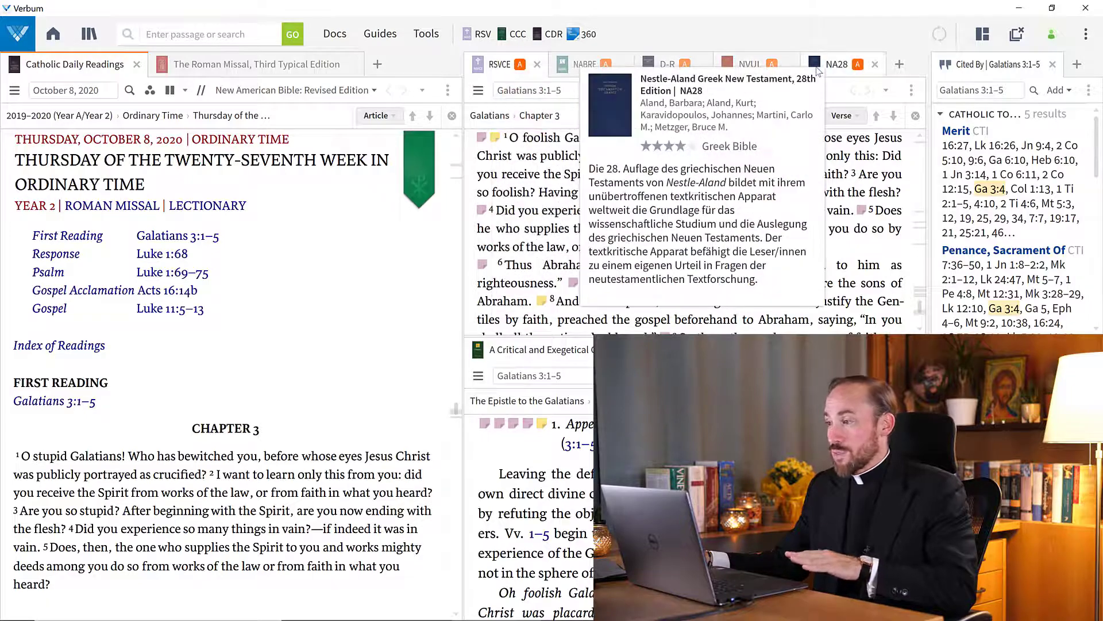
# Step: Open the Library in a floating window and move ESV to the top of the preferred resources
pyautogui.rightClick(96, 39)
pyautogui.click(110, 86)
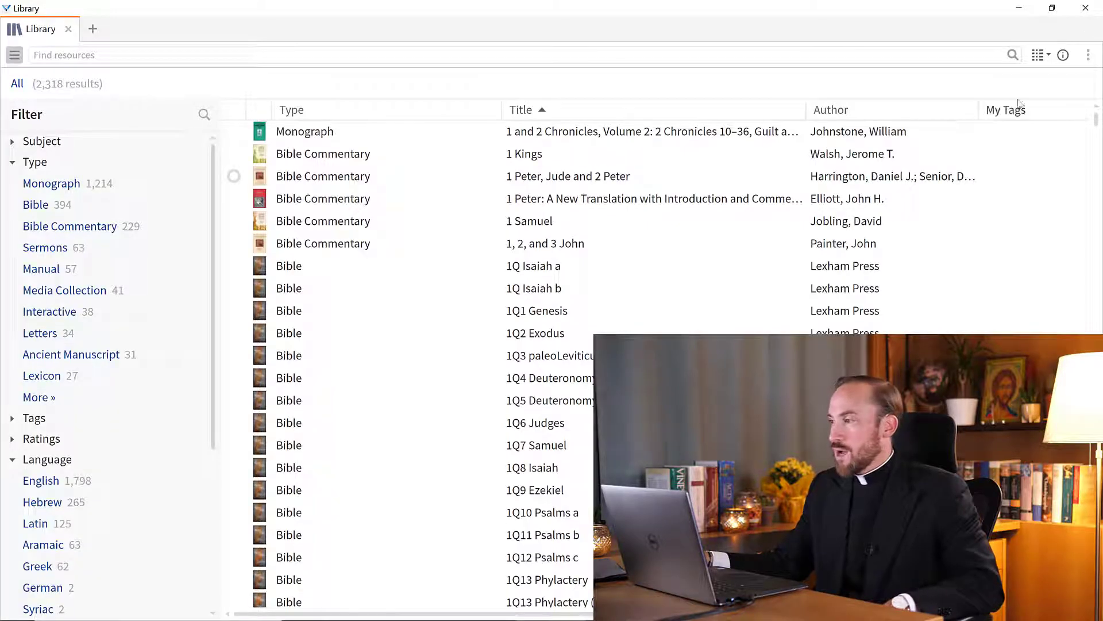
pyautogui.click(1088, 56)
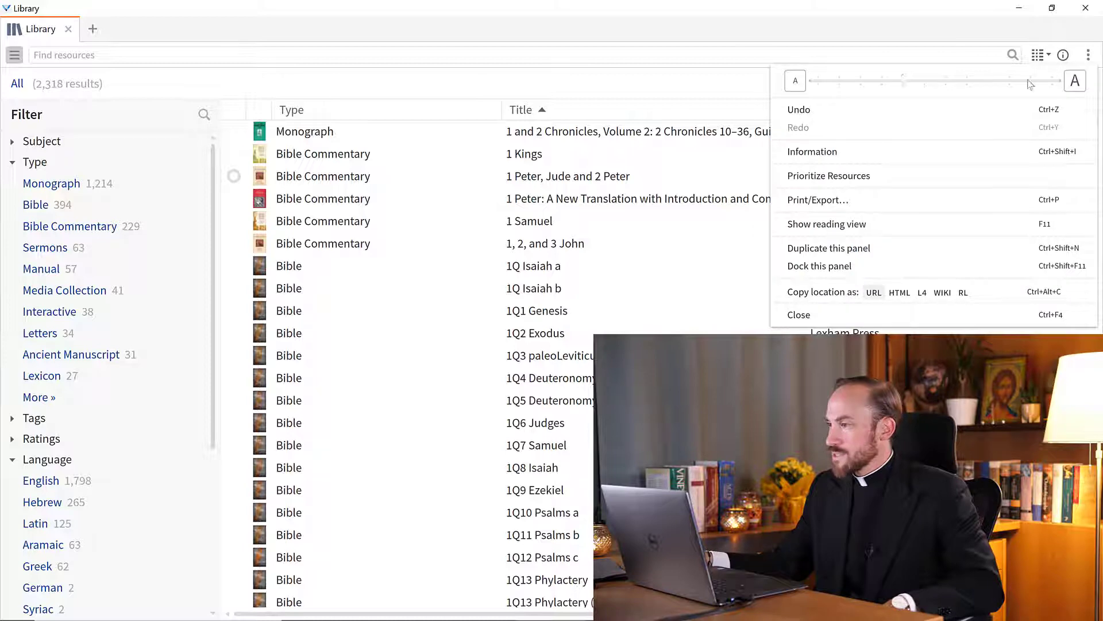
pyautogui.click(866, 176)
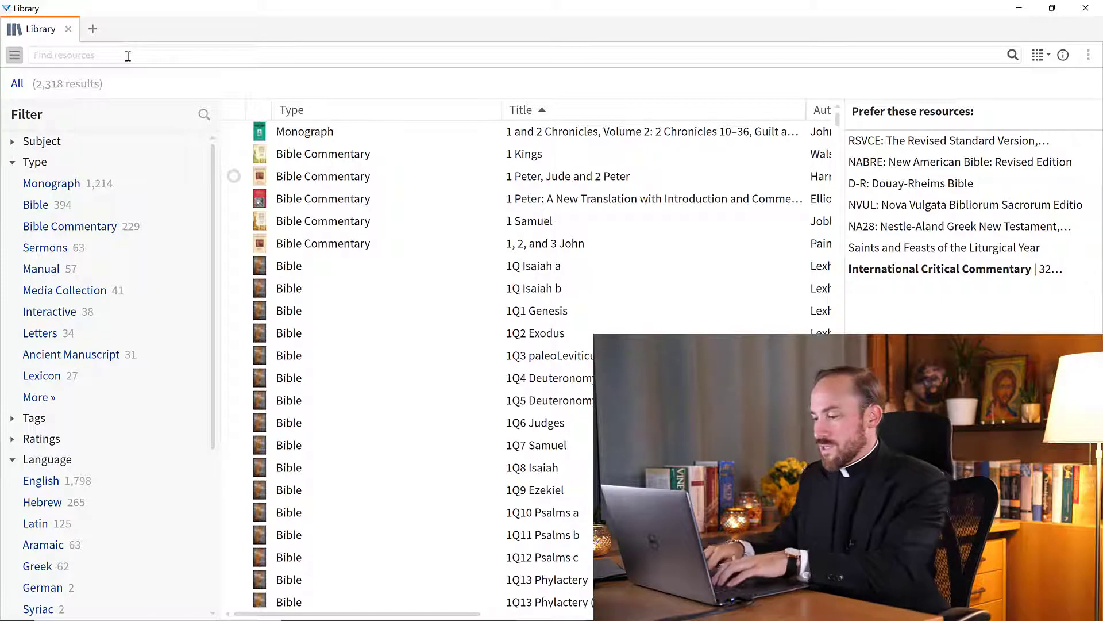
pyautogui.write('esv')
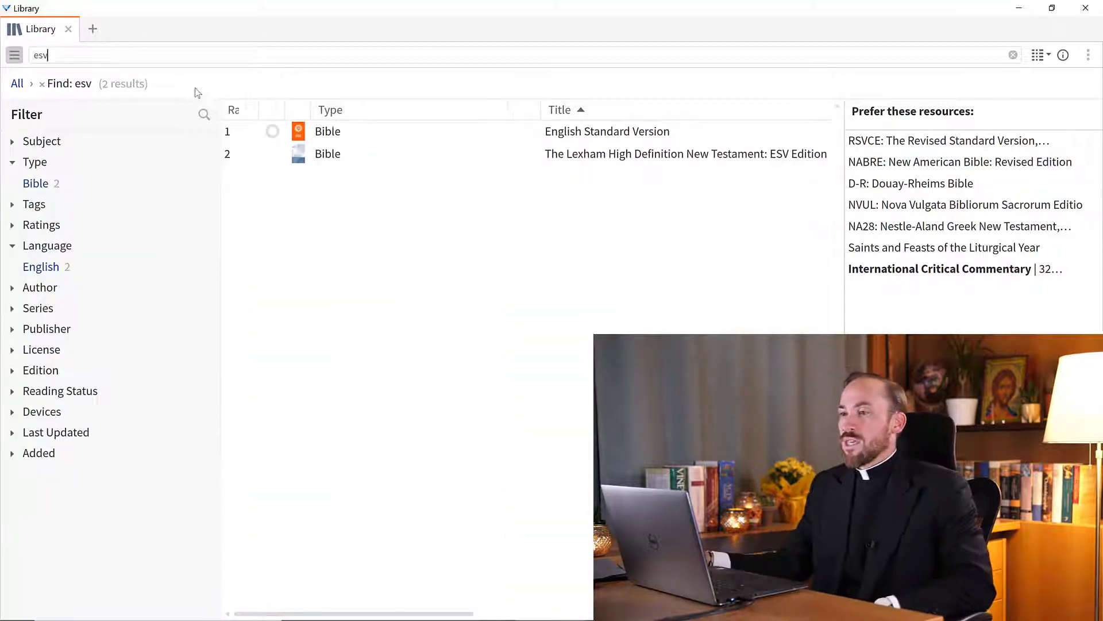
pyautogui.moveTo(552, 138)
pyautogui.moveTo(551, 138); pyautogui.dragTo(938, 142)
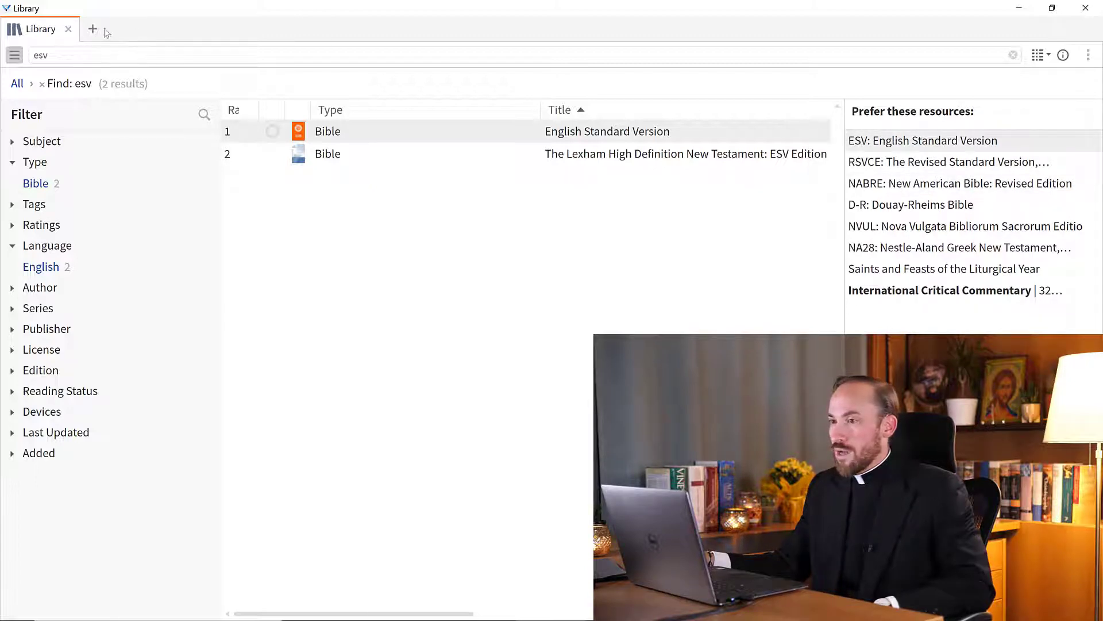
# Step: Close the Library and the readings layout to get back to Home
pyautogui.click(1083, 9)
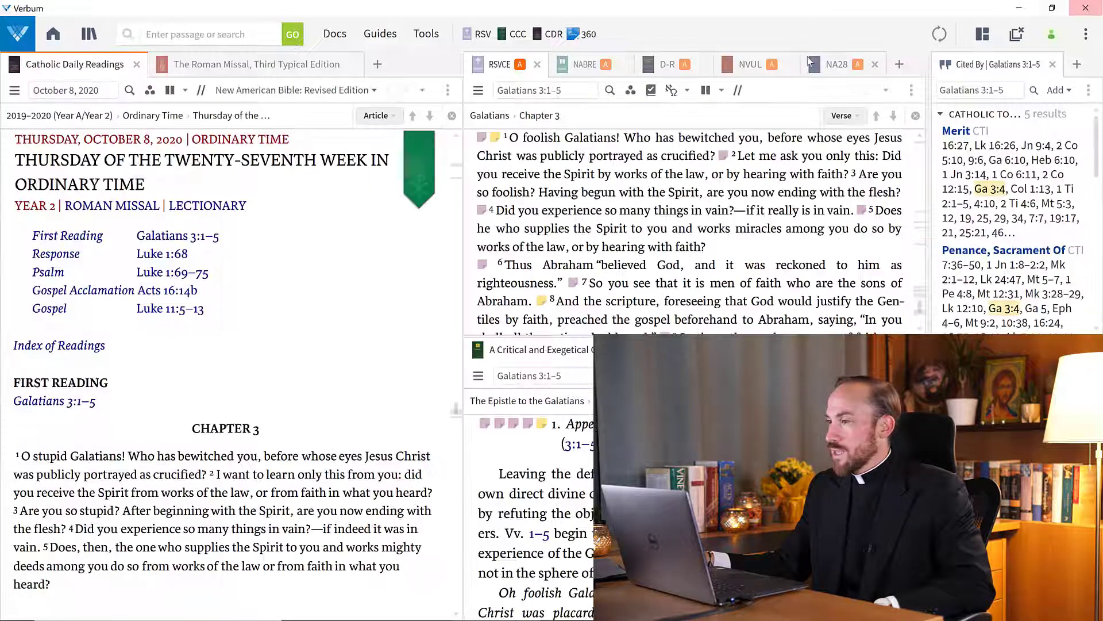
pyautogui.click(1016, 35)
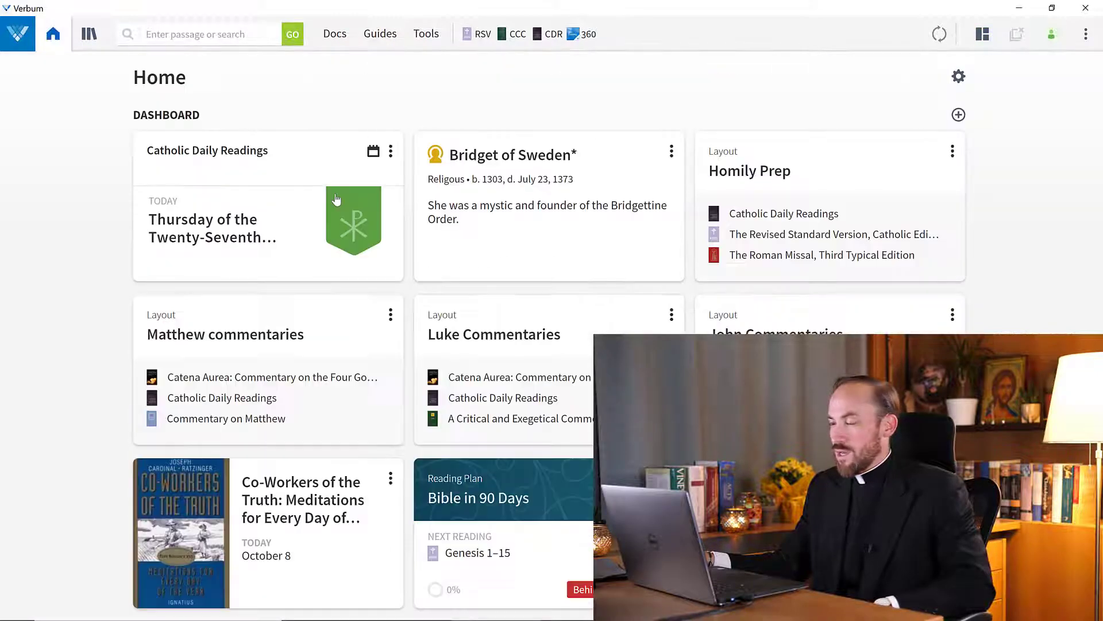
pyautogui.scroll(-5, 242, 226)
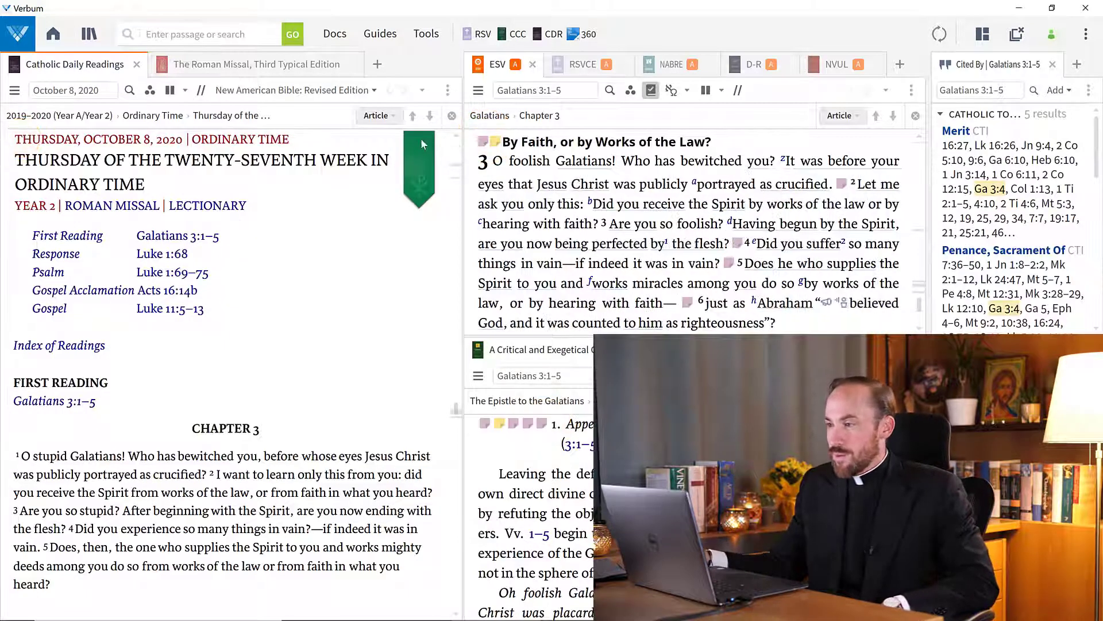
# Step: Reopen the Library with Ctrl+Shift+L, remove ESV from the preferred resources, and return Home
pyautogui.moveTo(498, 74)
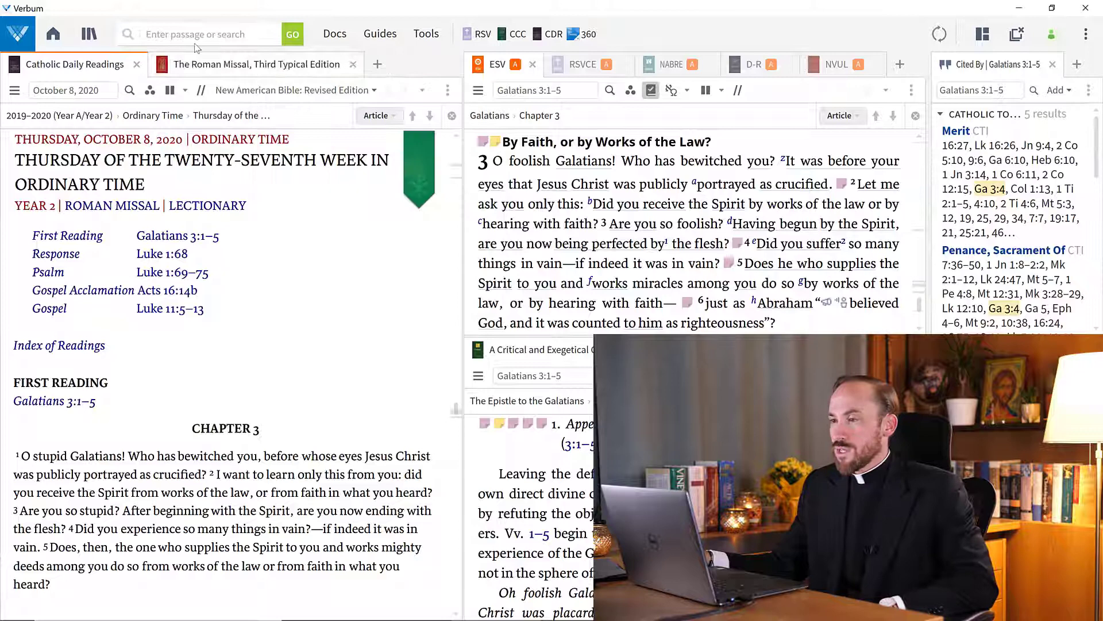
pyautogui.hotkey('ctrl', 'shift', 'l')
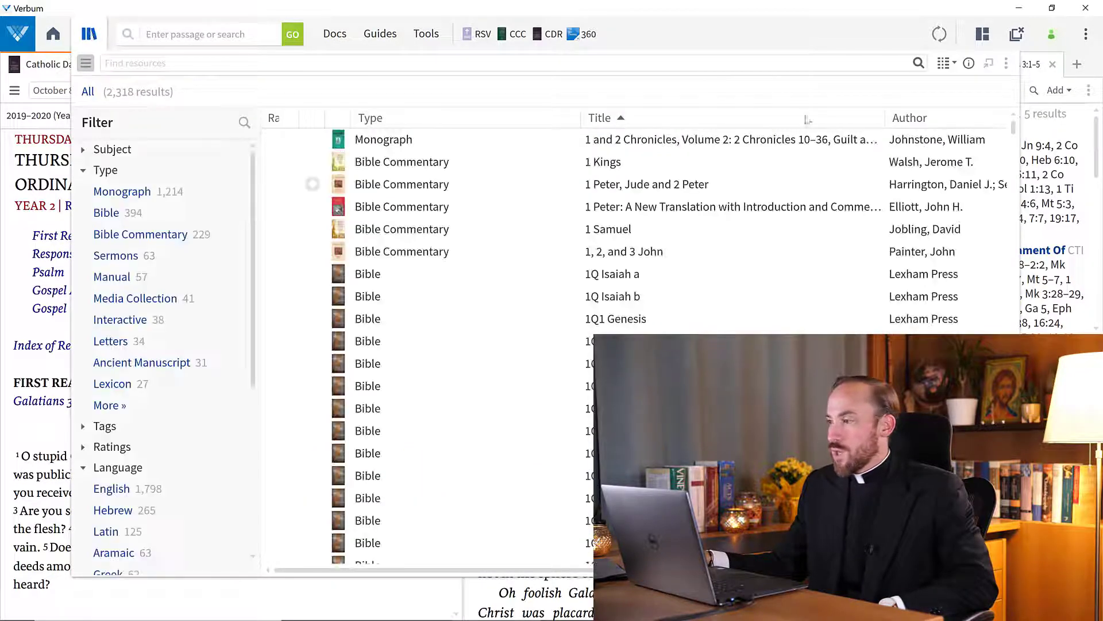
pyautogui.click(1006, 65)
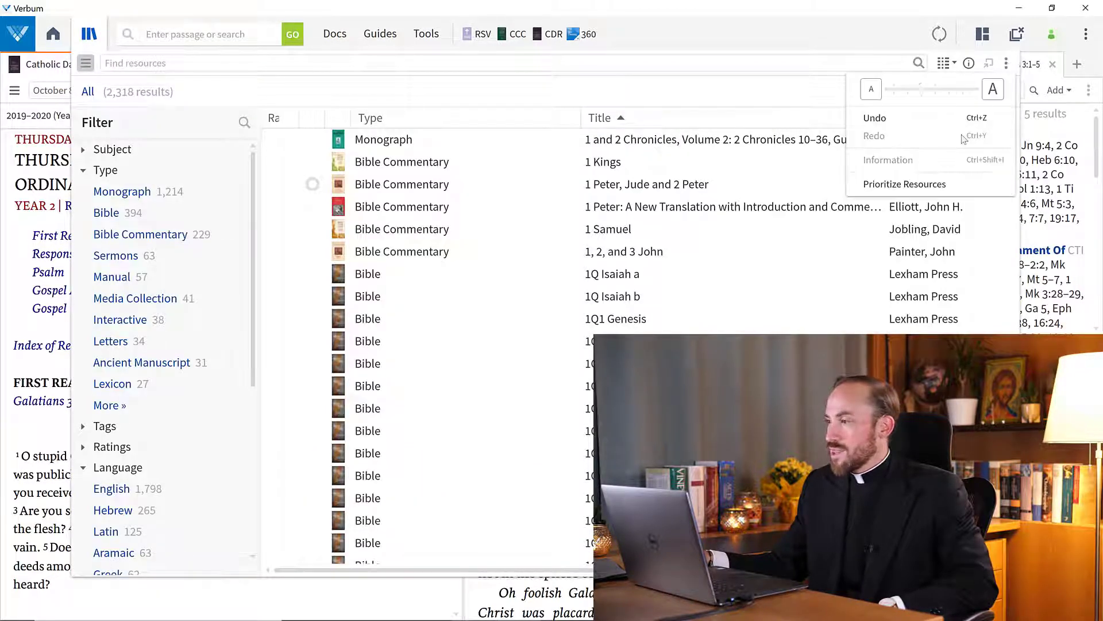
pyautogui.click(908, 184)
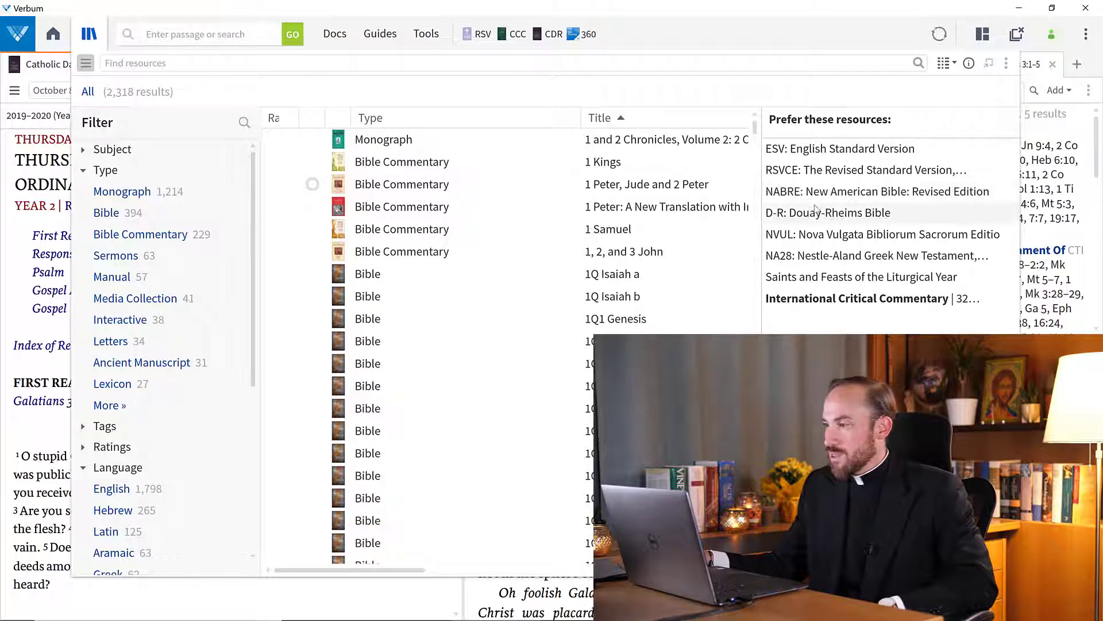
pyautogui.rightClick(811, 160)
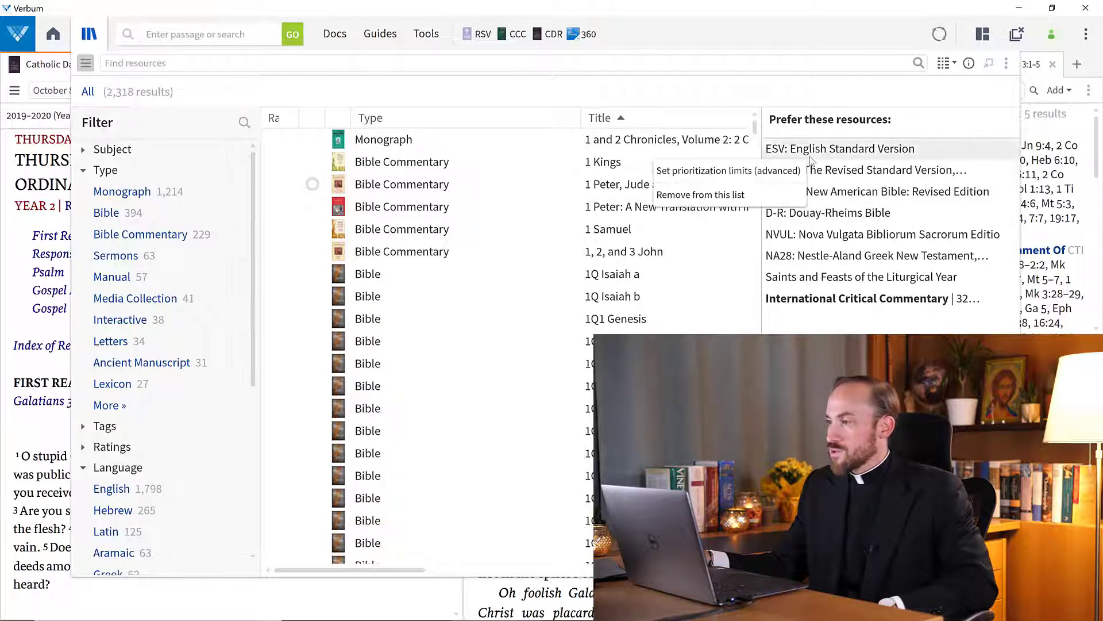
pyautogui.click(744, 198)
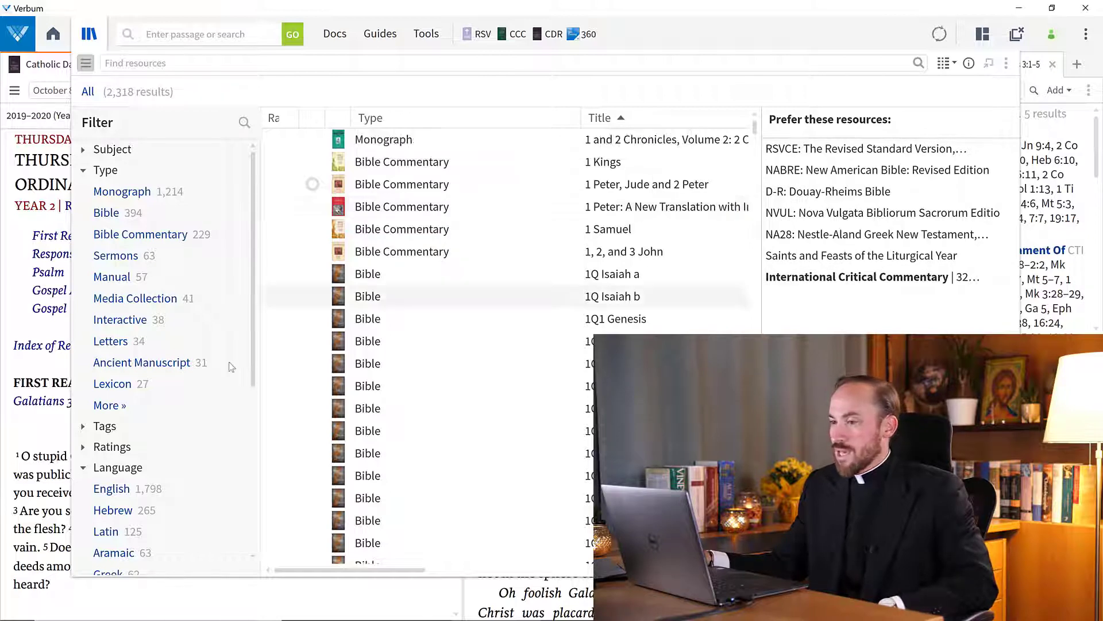
pyautogui.click(31, 332)
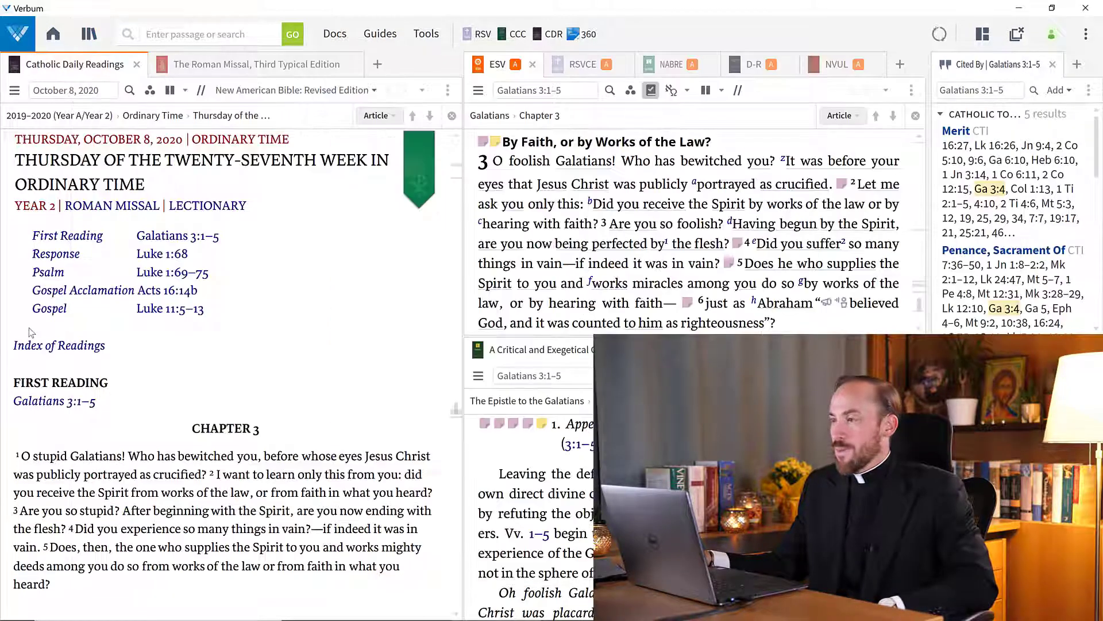
pyautogui.click(984, 42)
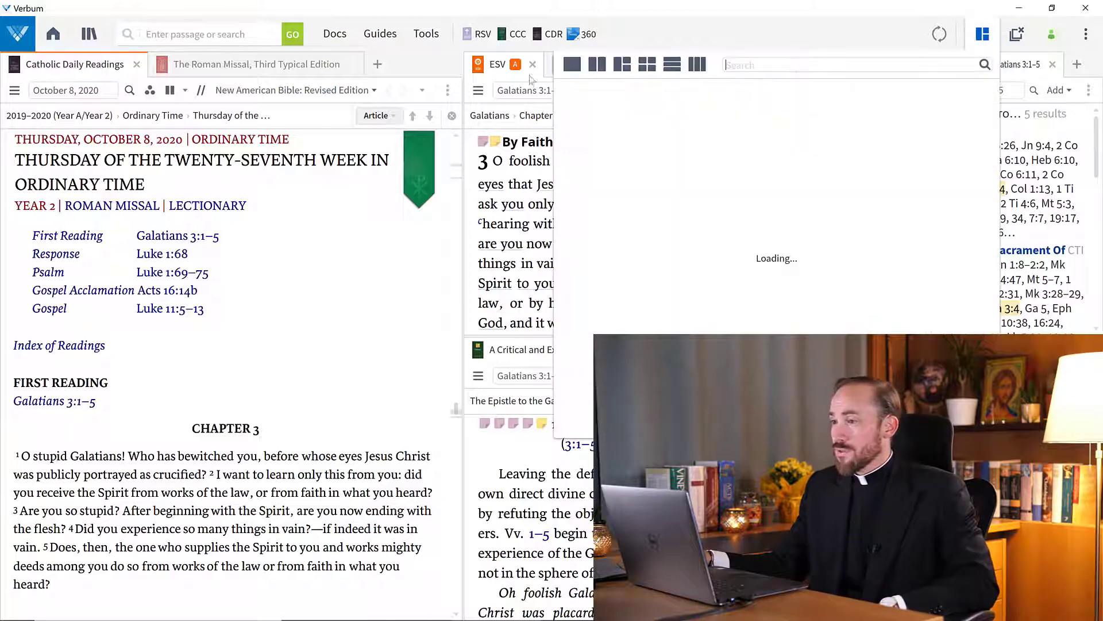
pyautogui.click(53, 33)
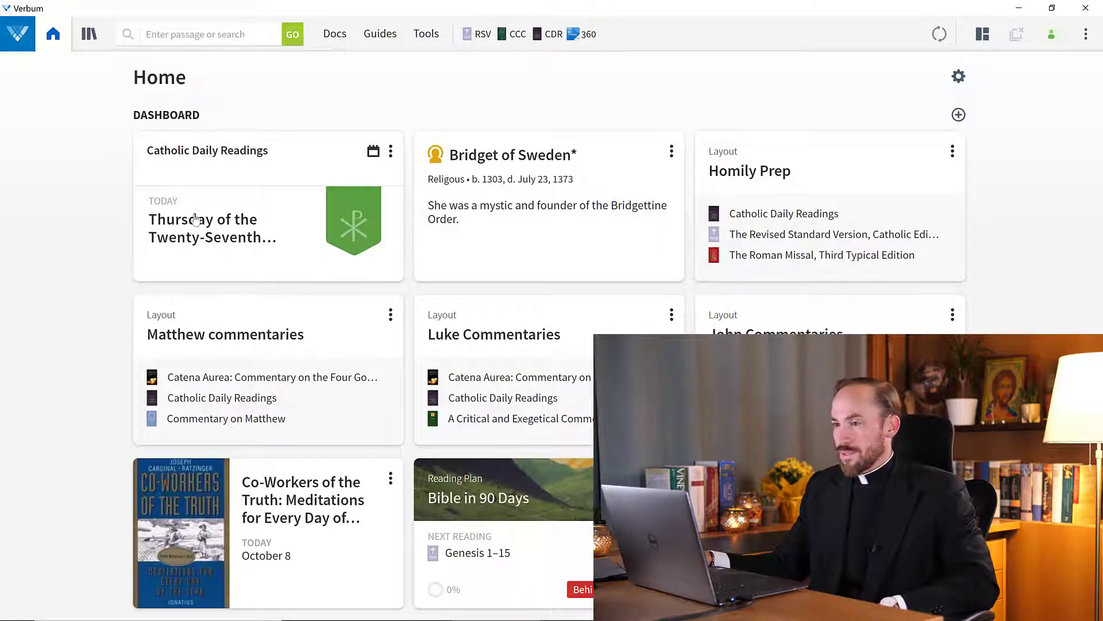
# Step: Reopen today's readings layout at Galatians 3:1–5, briefly checking the Bible panel's options menu
pyautogui.click(196, 219)
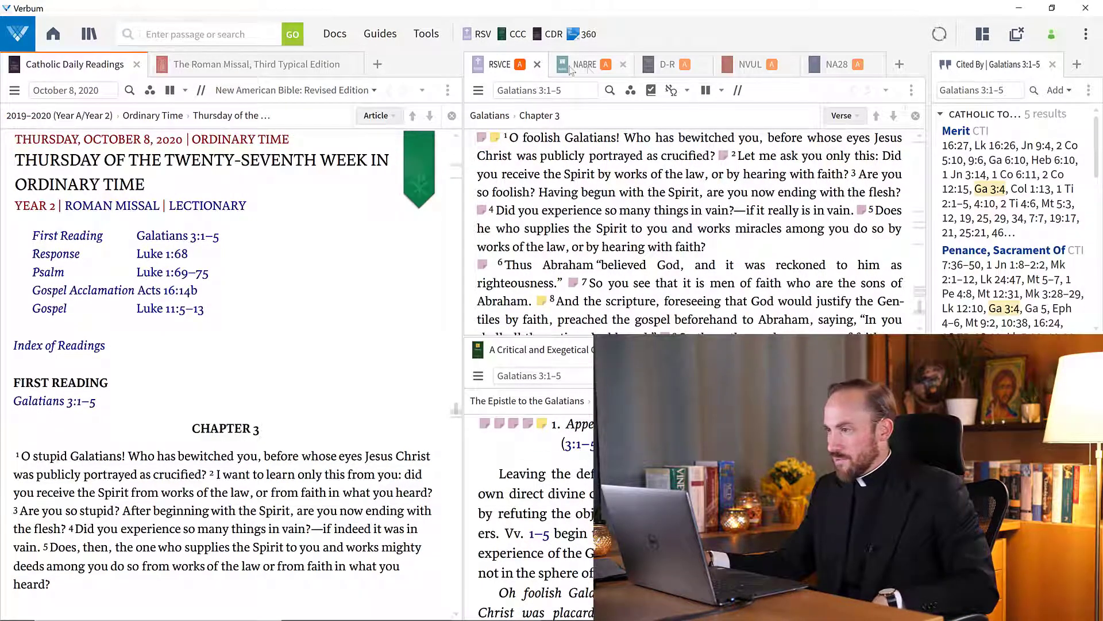
pyautogui.moveTo(825, 67)
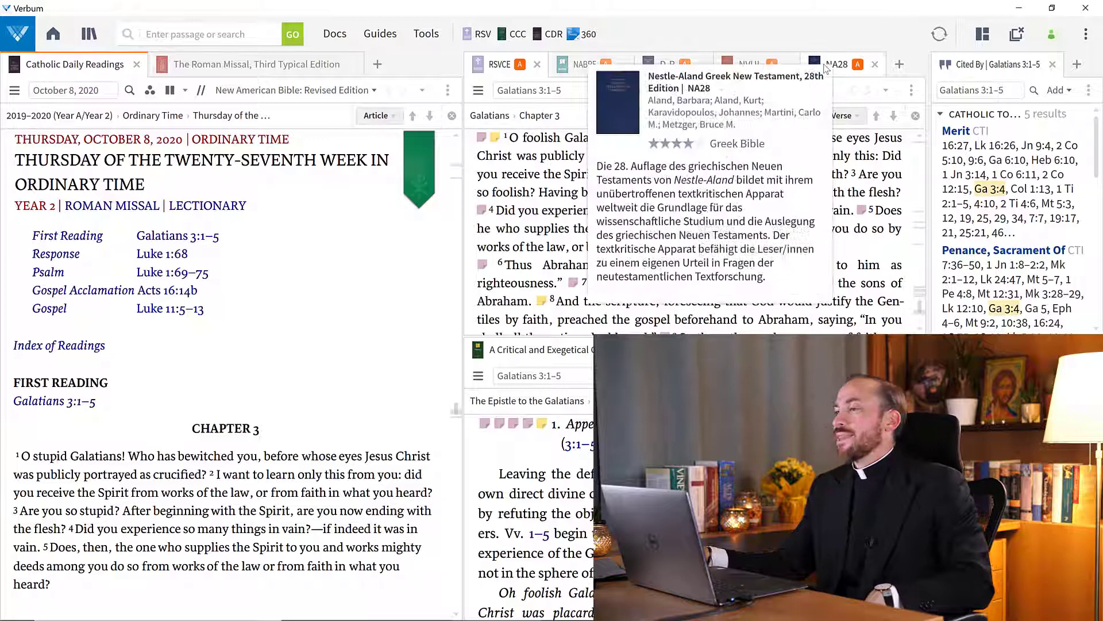
pyautogui.click(915, 94)
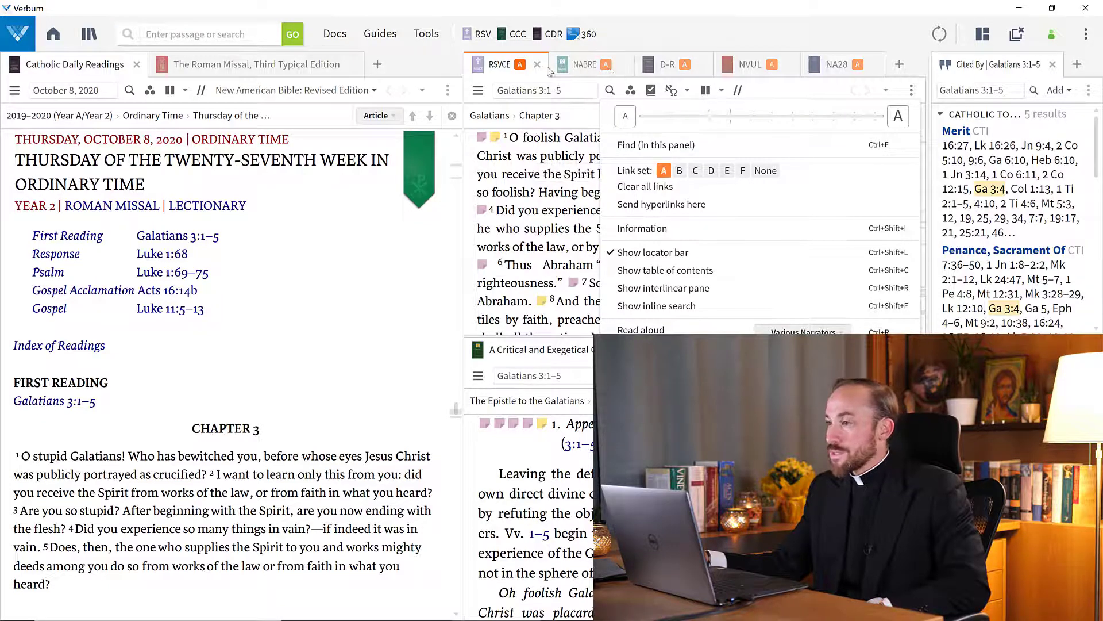
pyautogui.click(499, 70)
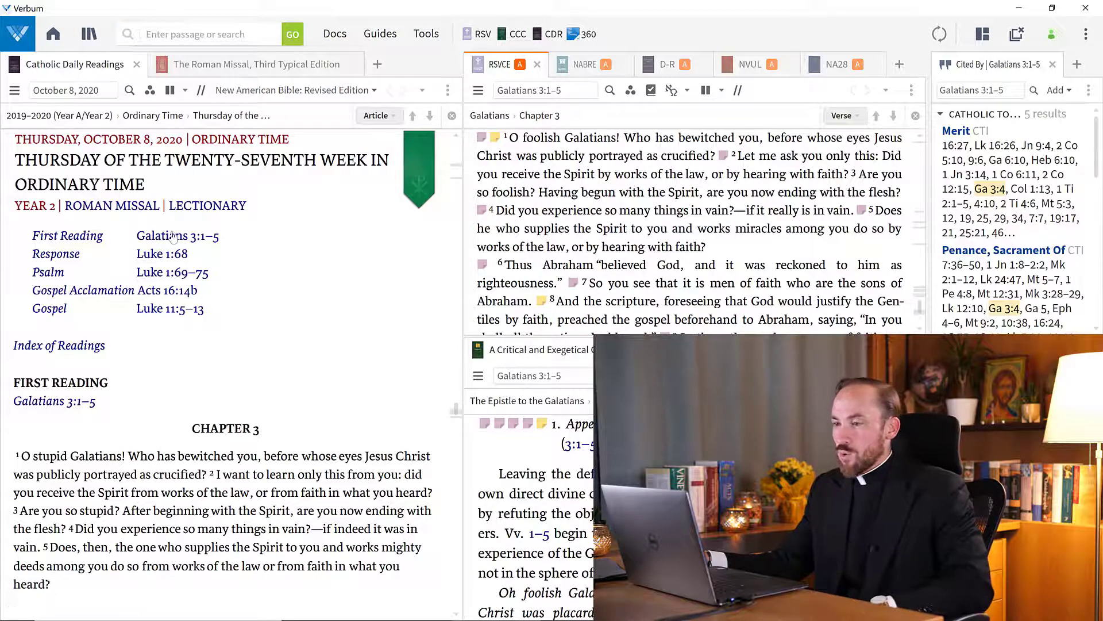
# Step: Step the linked panels through Luke 11:5–13 in NABRE, Acts 16:14b, then the Response Luke 1:68
pyautogui.moveTo(170, 242)
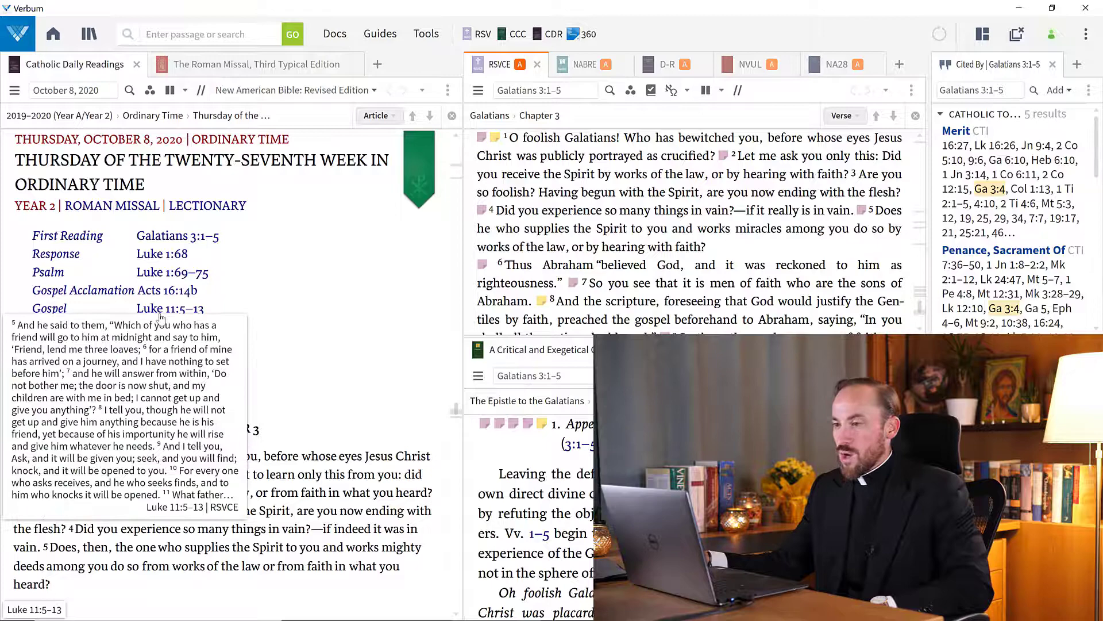
pyautogui.click(162, 319)
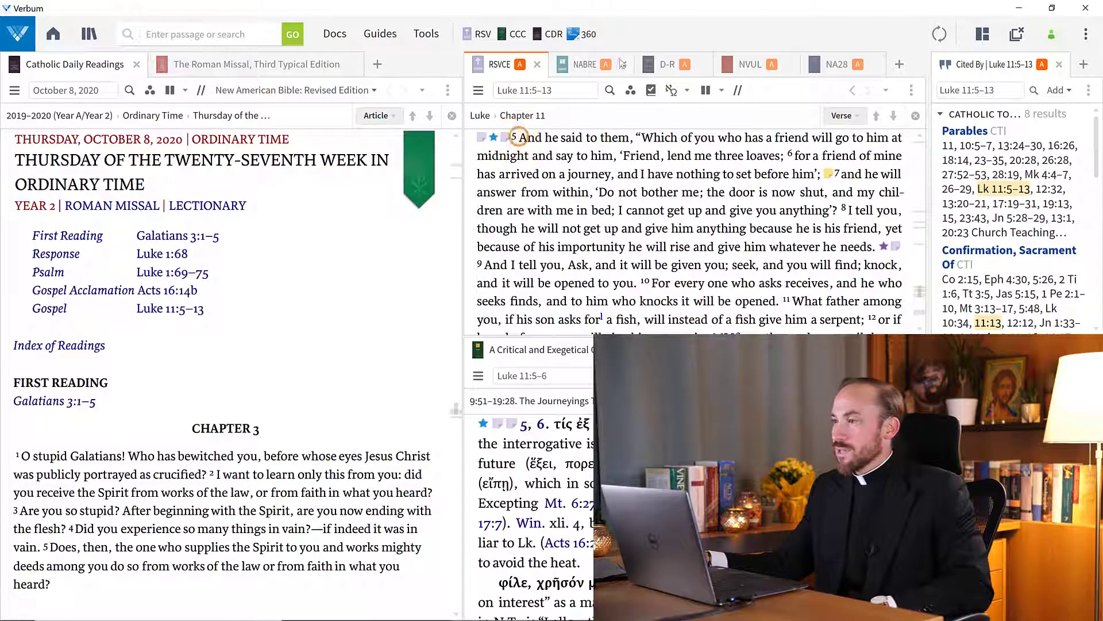
pyautogui.click(581, 65)
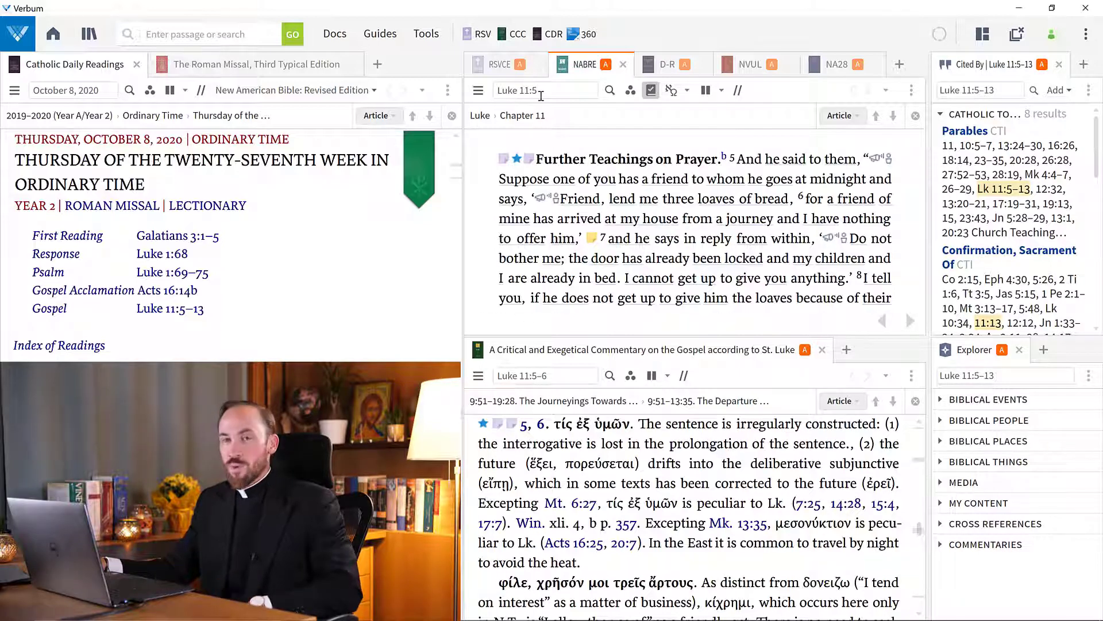
pyautogui.click(152, 291)
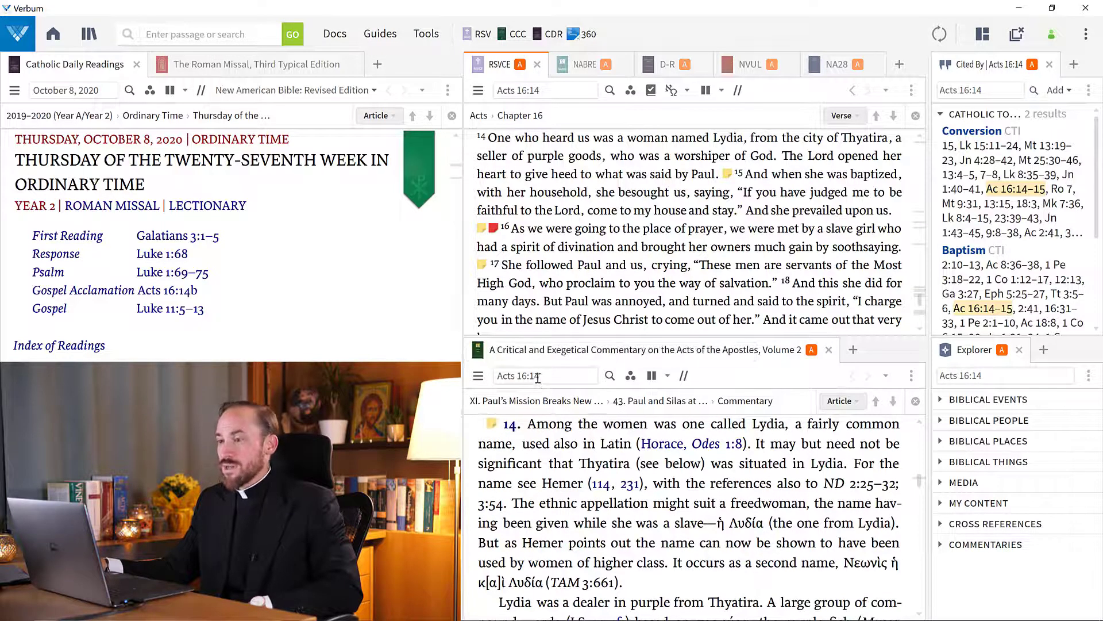
pyautogui.click(165, 255)
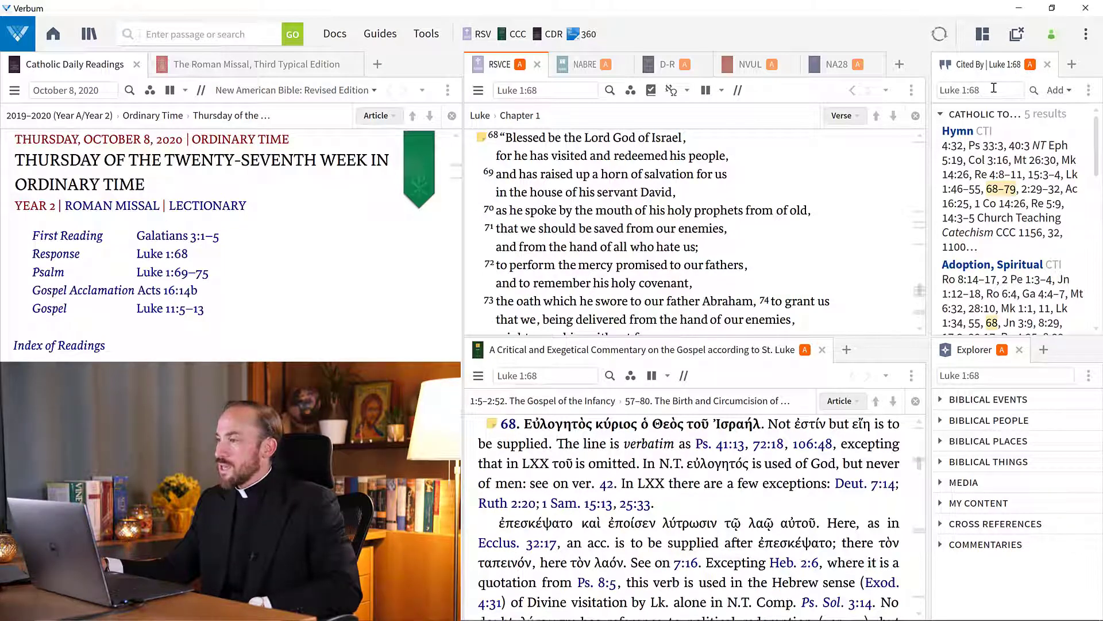
# Step: Collapse and re-expand the Catholic Topical Index citations in Cited By, then open its Mary entry
pyautogui.click(962, 110)
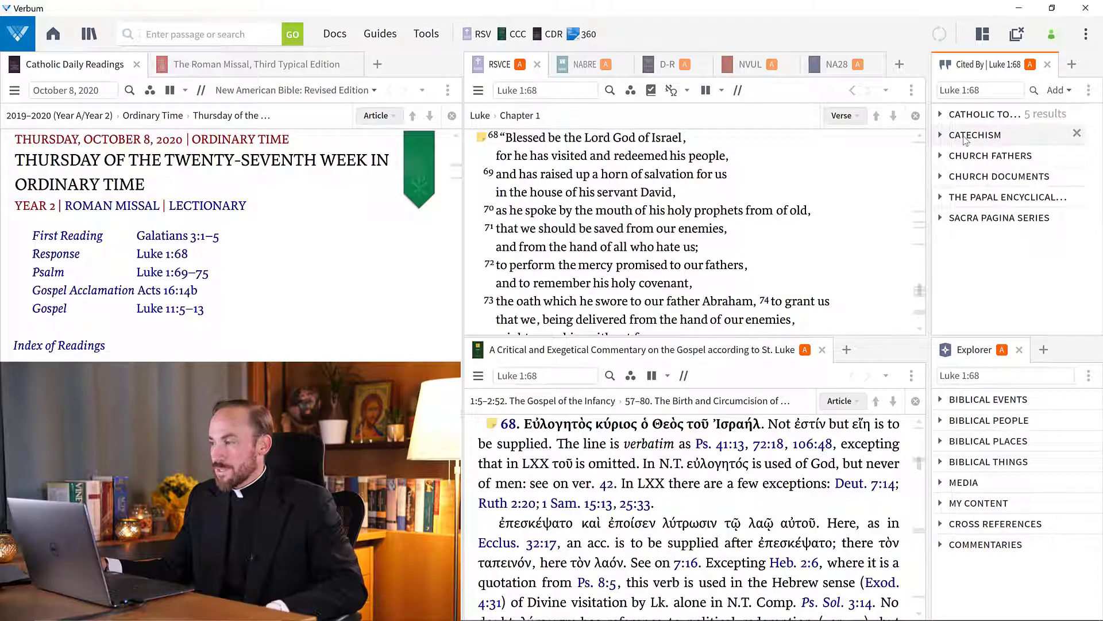
pyautogui.click(941, 115)
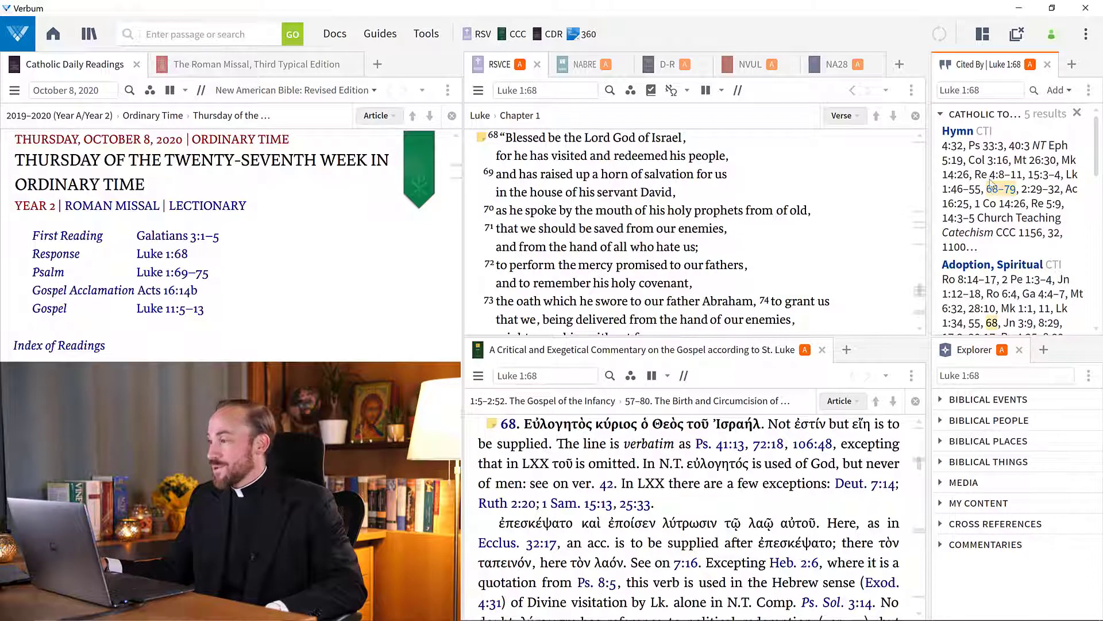
pyautogui.scroll(-3, 991, 187)
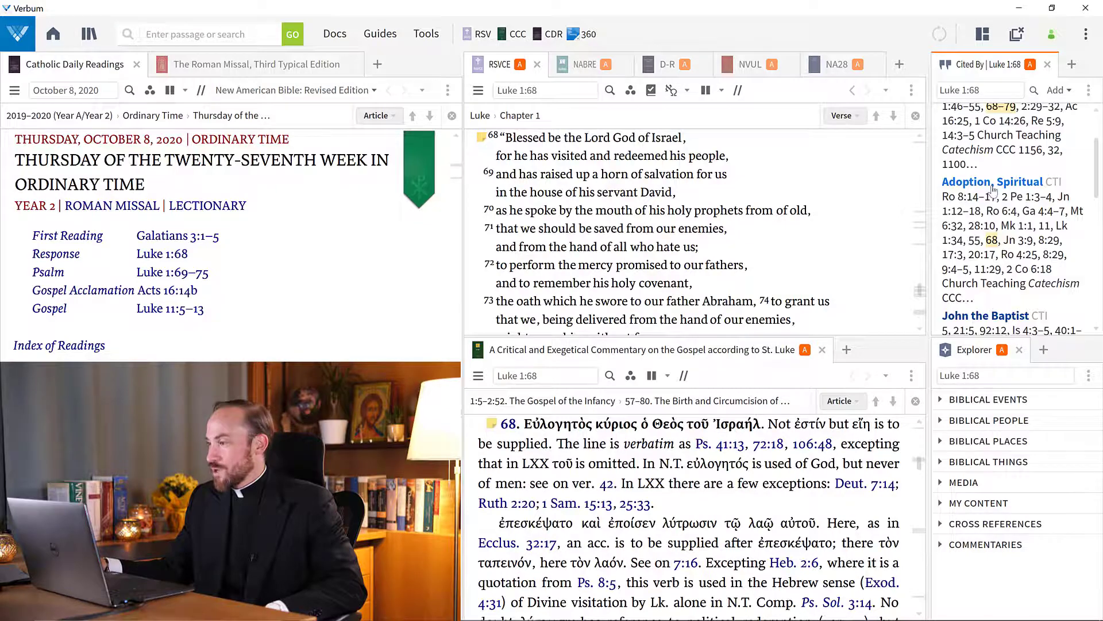
pyautogui.scroll(-2, 993, 191)
pyautogui.scroll(-9, 1003, 207)
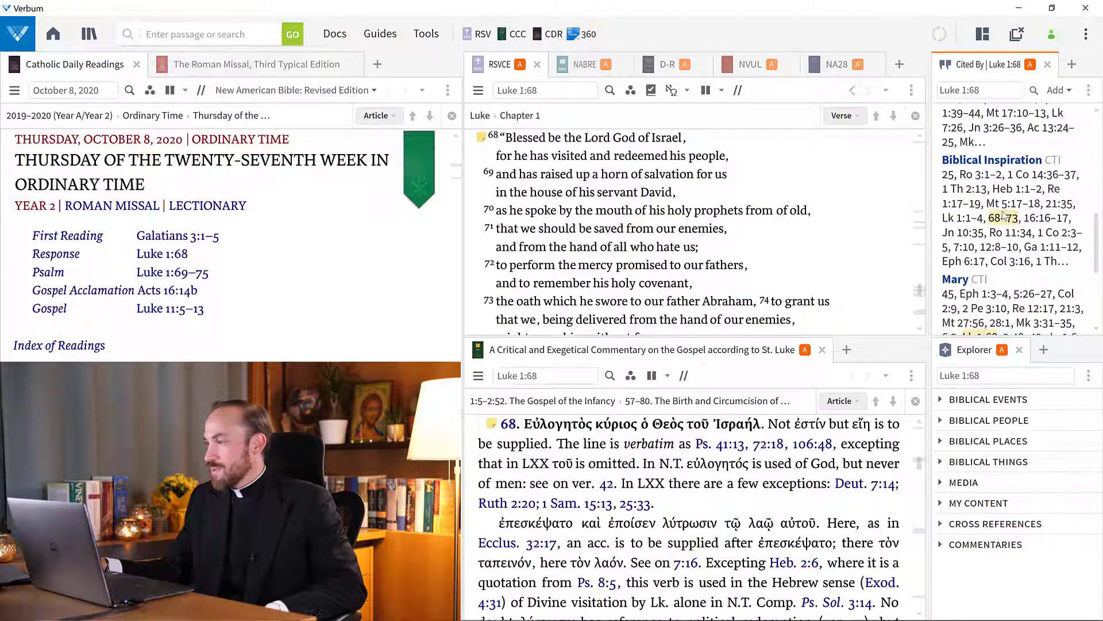
pyautogui.click(955, 279)
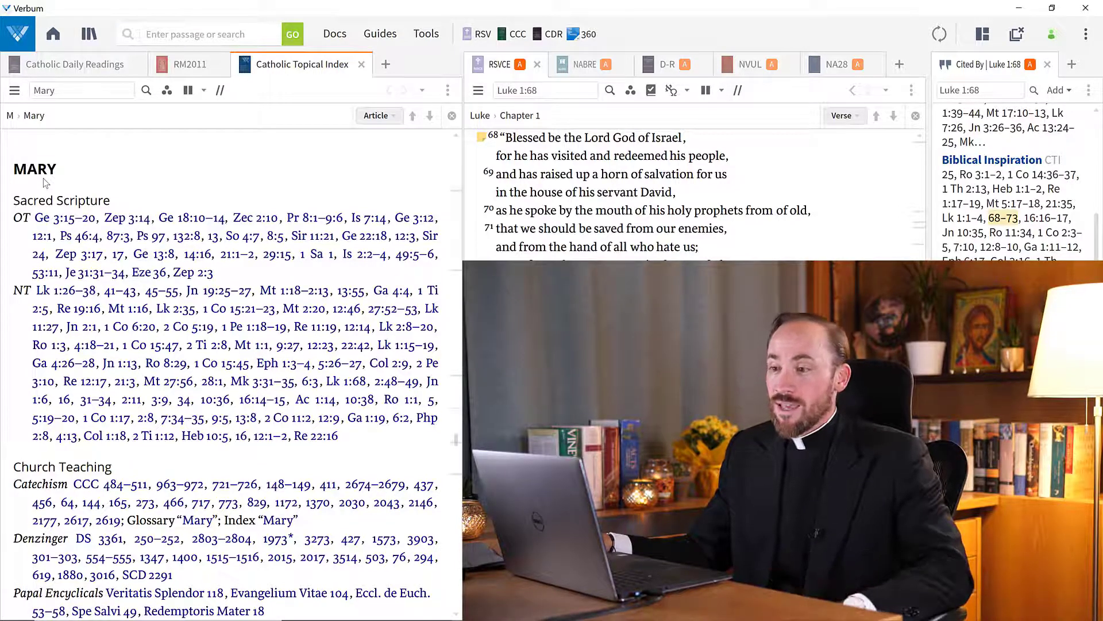
# Step: Scroll the Mary entry, open the cited Summa Theologica article, then close it
pyautogui.moveTo(63, 292)
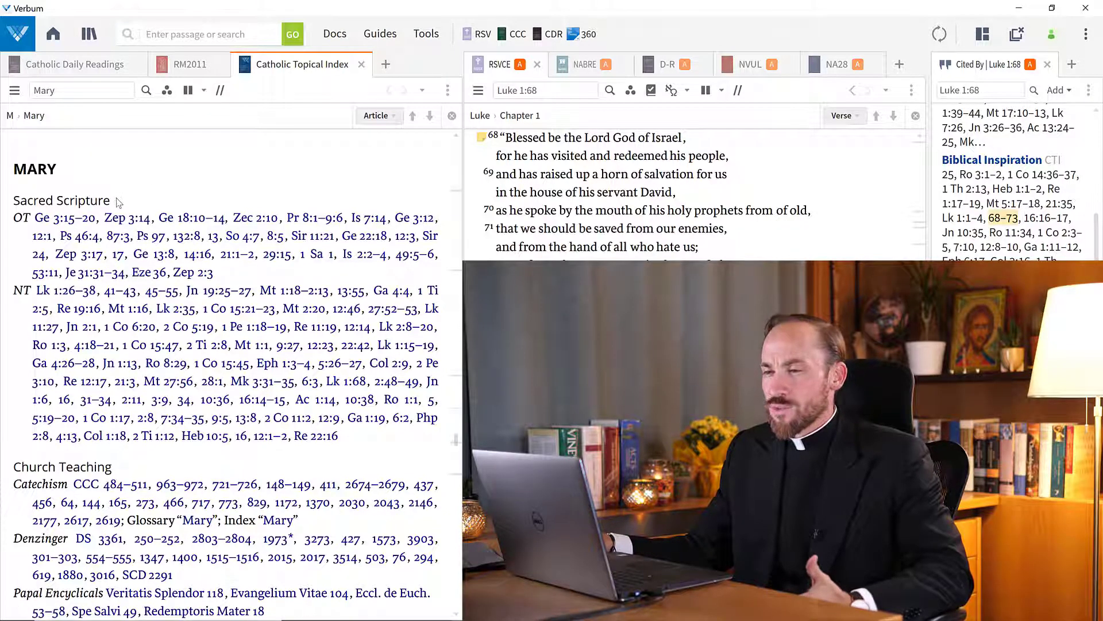
pyautogui.scroll(-4, 115, 434)
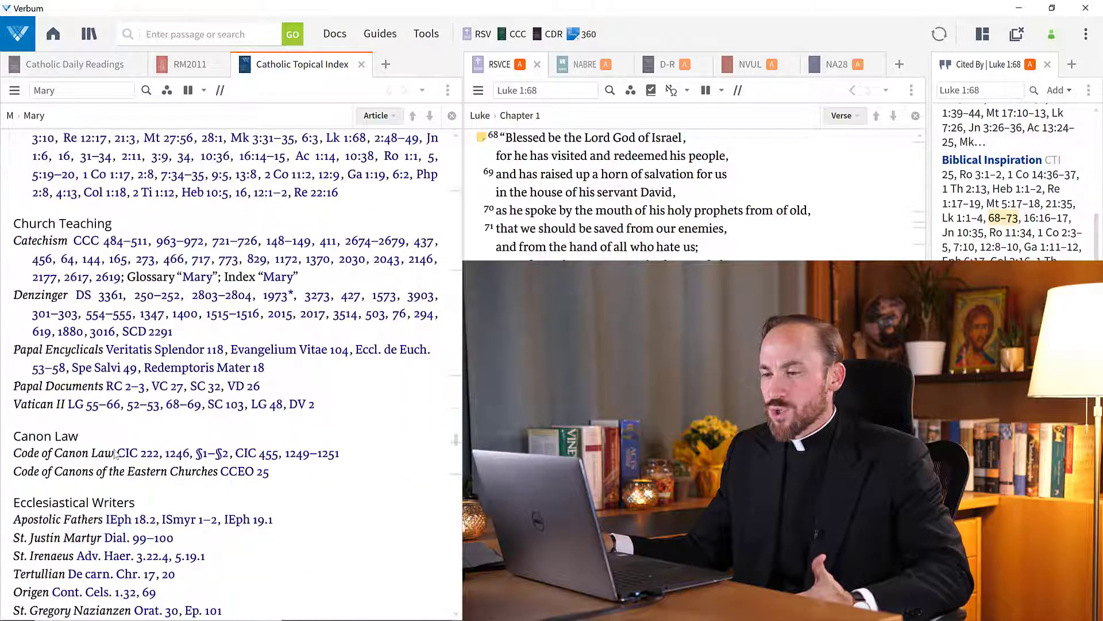
pyautogui.scroll(-4, 121, 444)
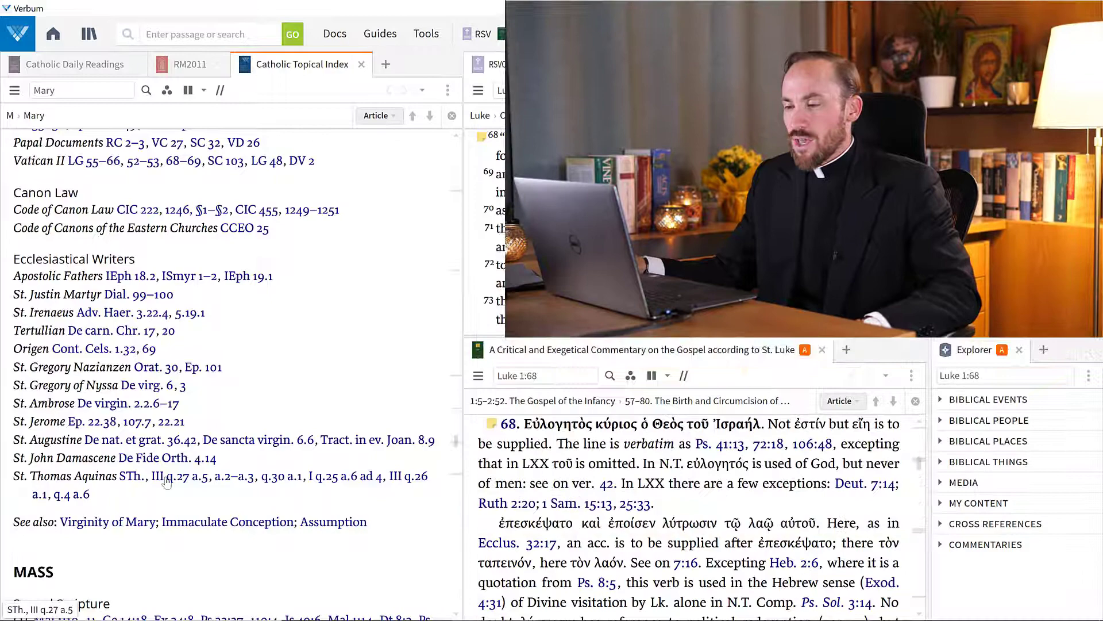
pyautogui.click(170, 480)
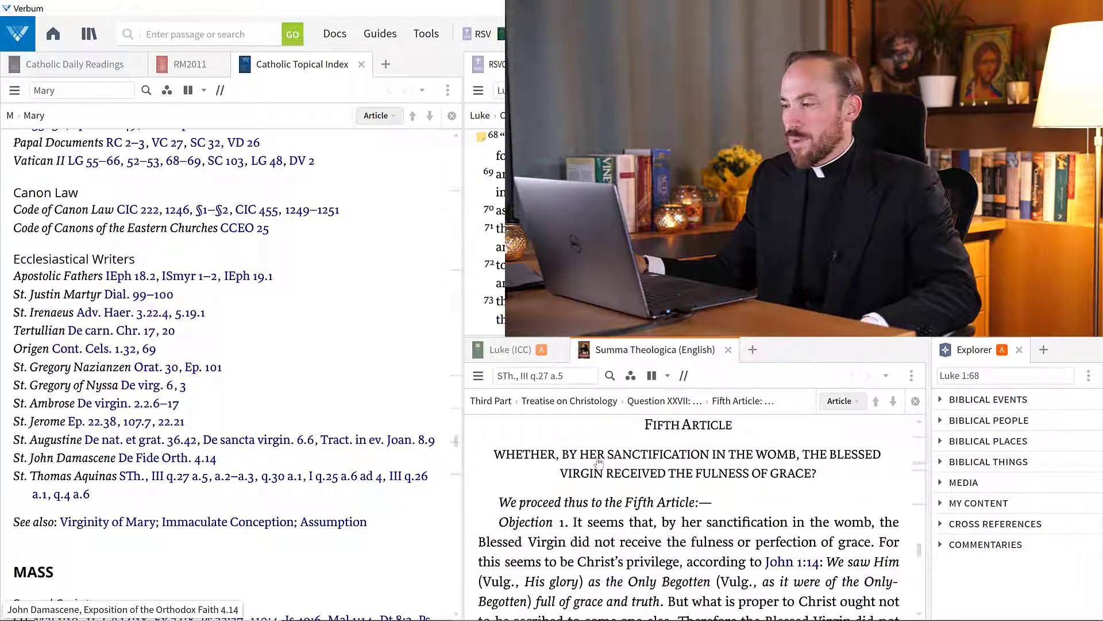
pyautogui.click(729, 350)
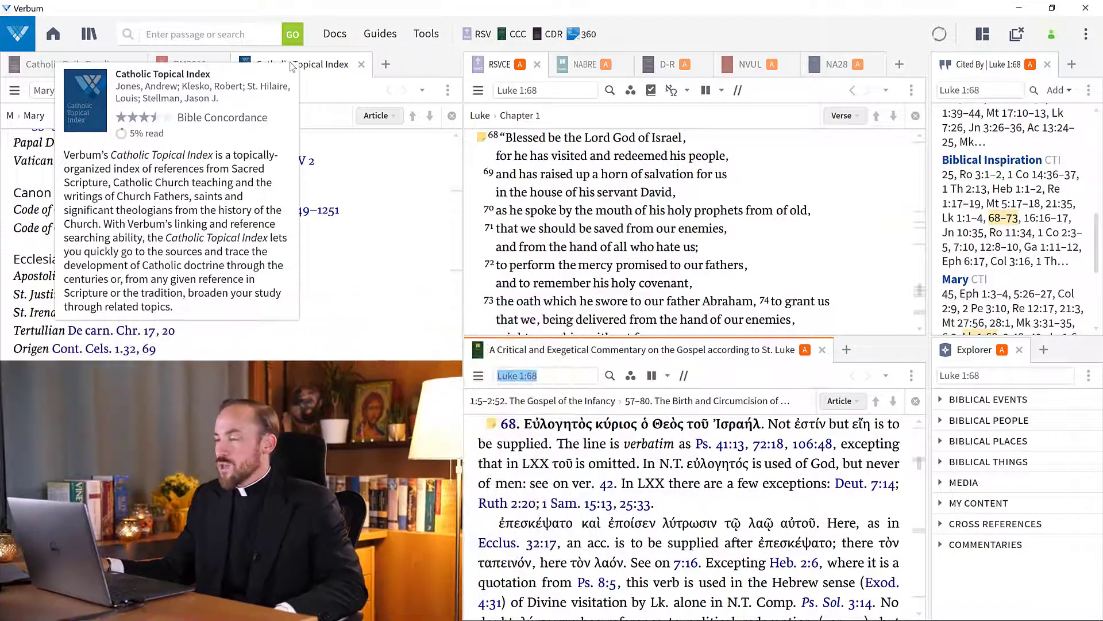
# Step: Close the Catholic Topical Index tab, collapse its citations, and add All Resources to Cited By
pyautogui.click(361, 64)
pyautogui.scroll(5, 983, 150)
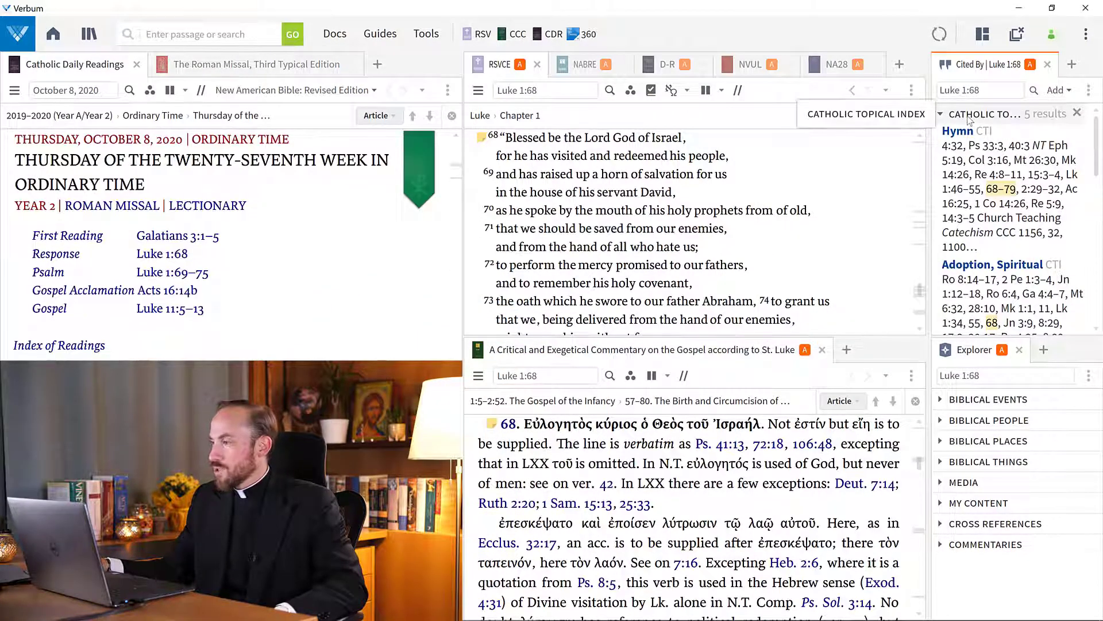
pyautogui.click(940, 115)
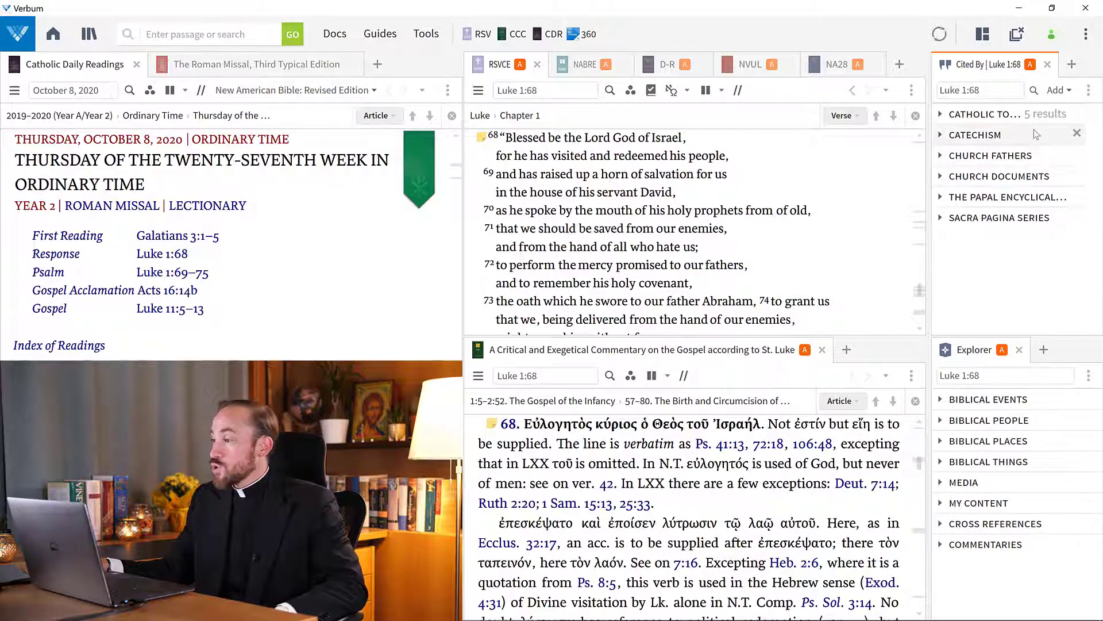
pyautogui.click(1058, 91)
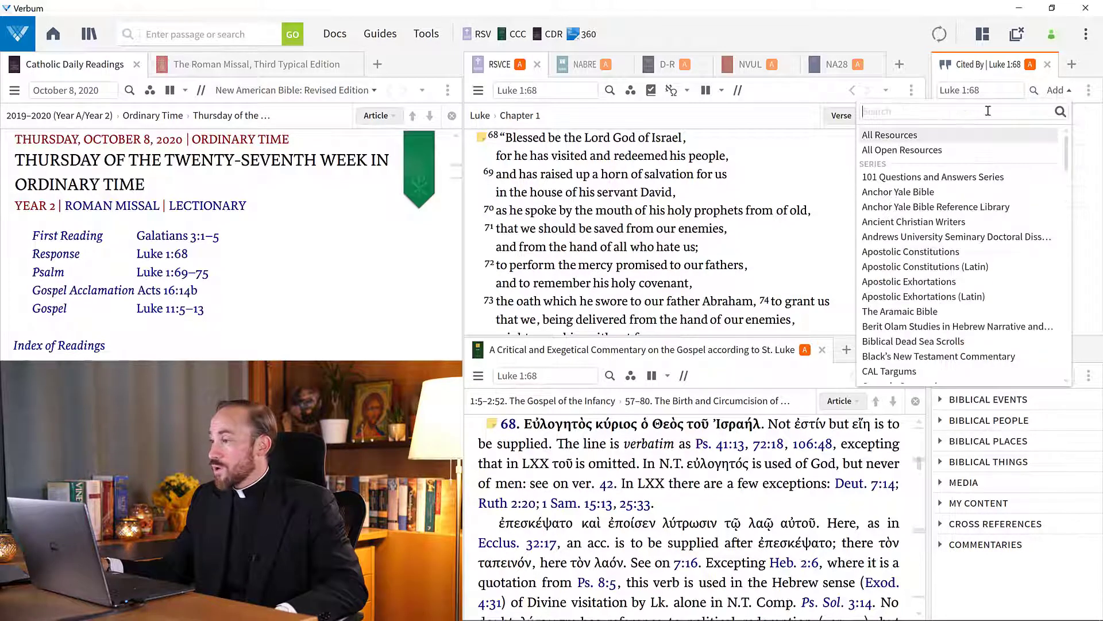
pyautogui.click(941, 135)
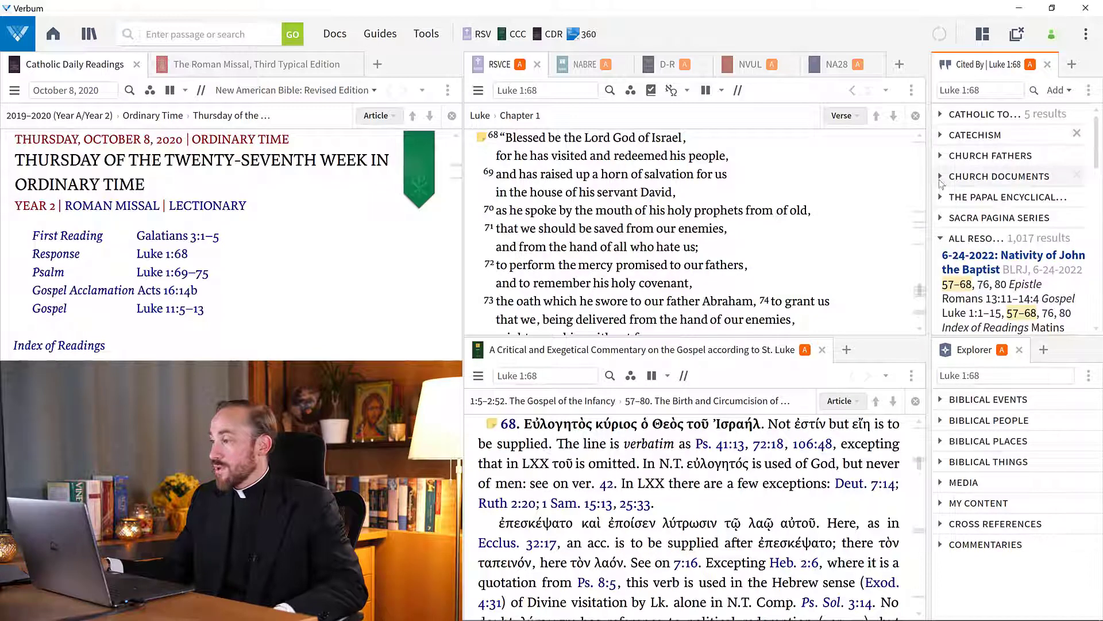
# Step: Open the Sacra Pagina Gospel of Luke result, close it, and remove the Sacra Pagina group
pyautogui.click(940, 239)
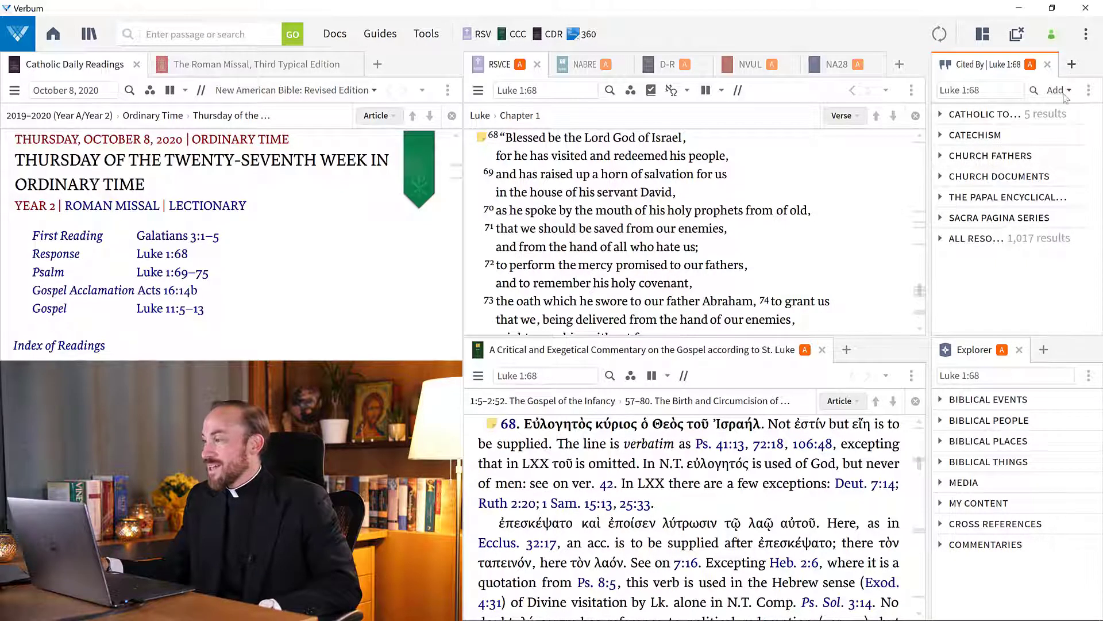
pyautogui.click(941, 219)
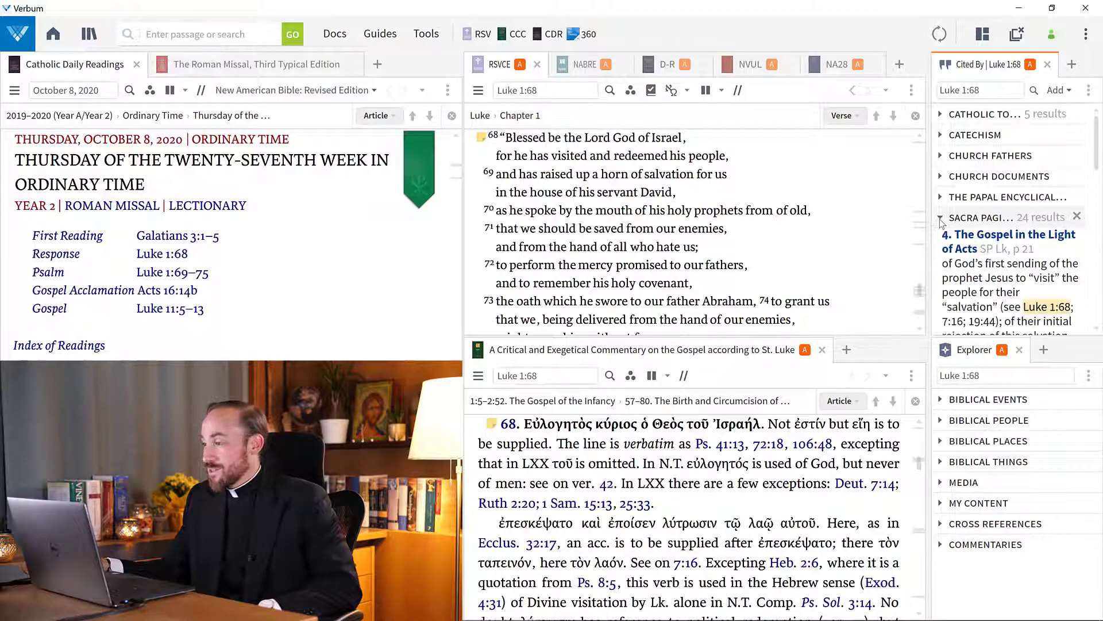
pyautogui.click(1028, 241)
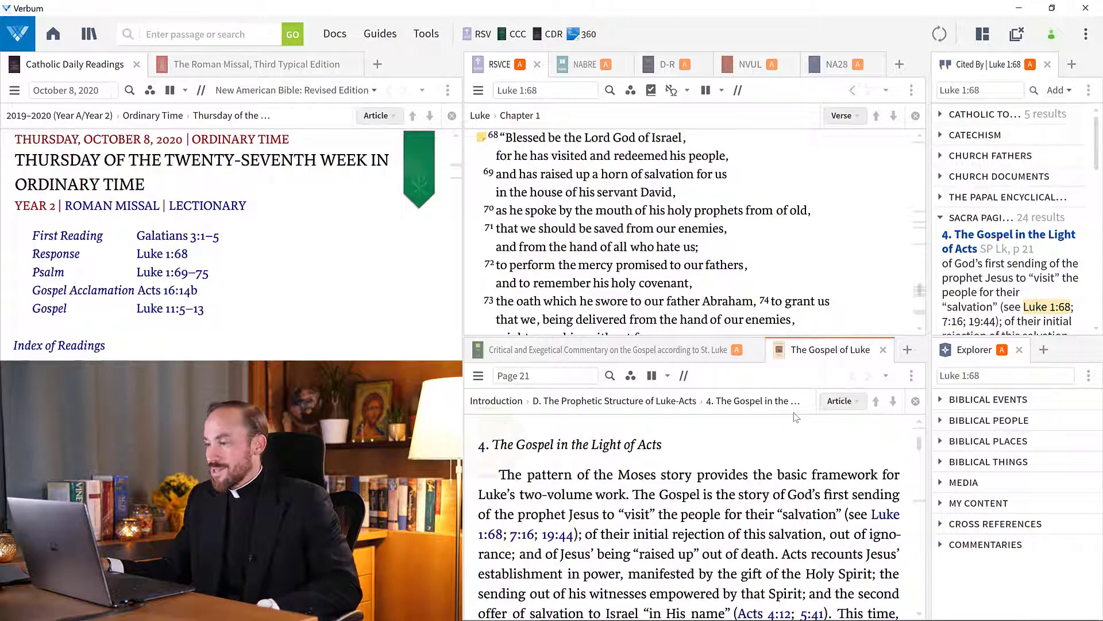
pyautogui.moveTo(785, 356)
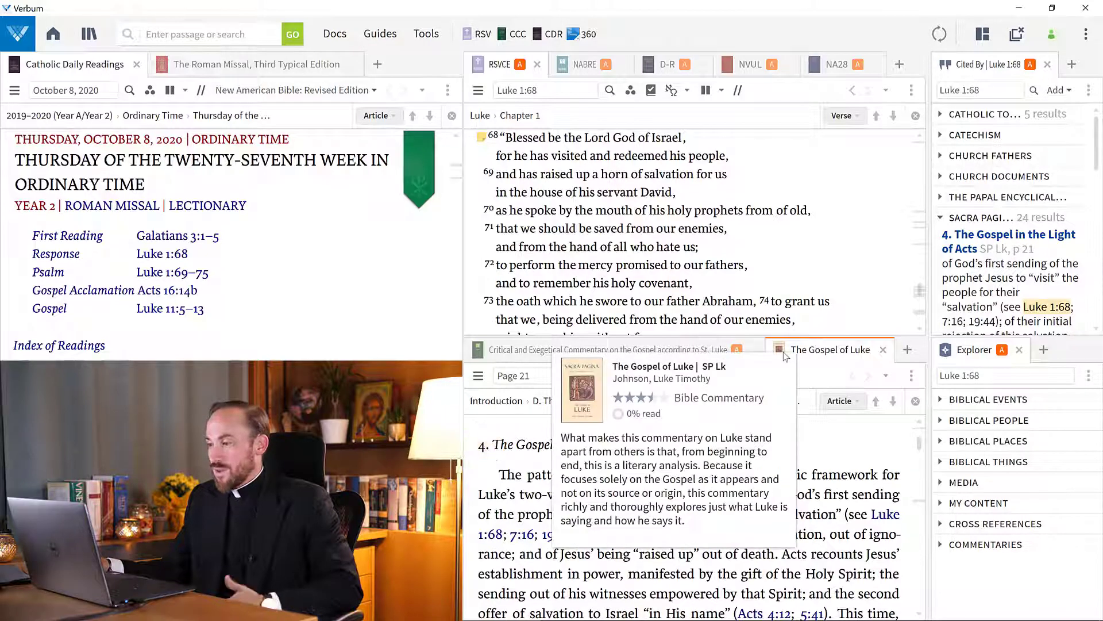
pyautogui.click(883, 349)
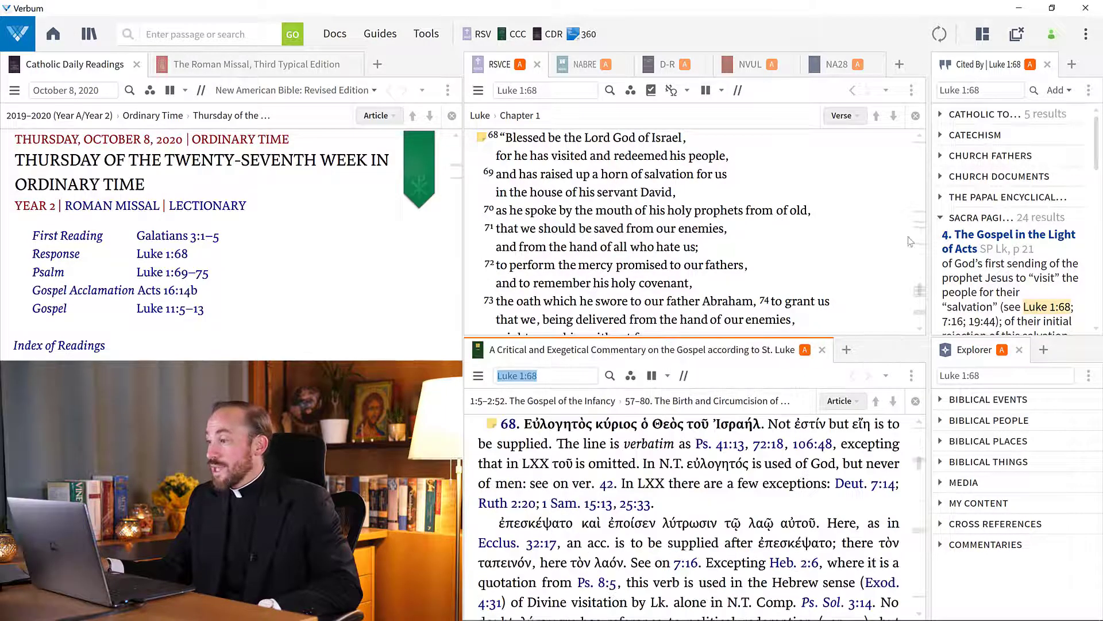
pyautogui.click(941, 218)
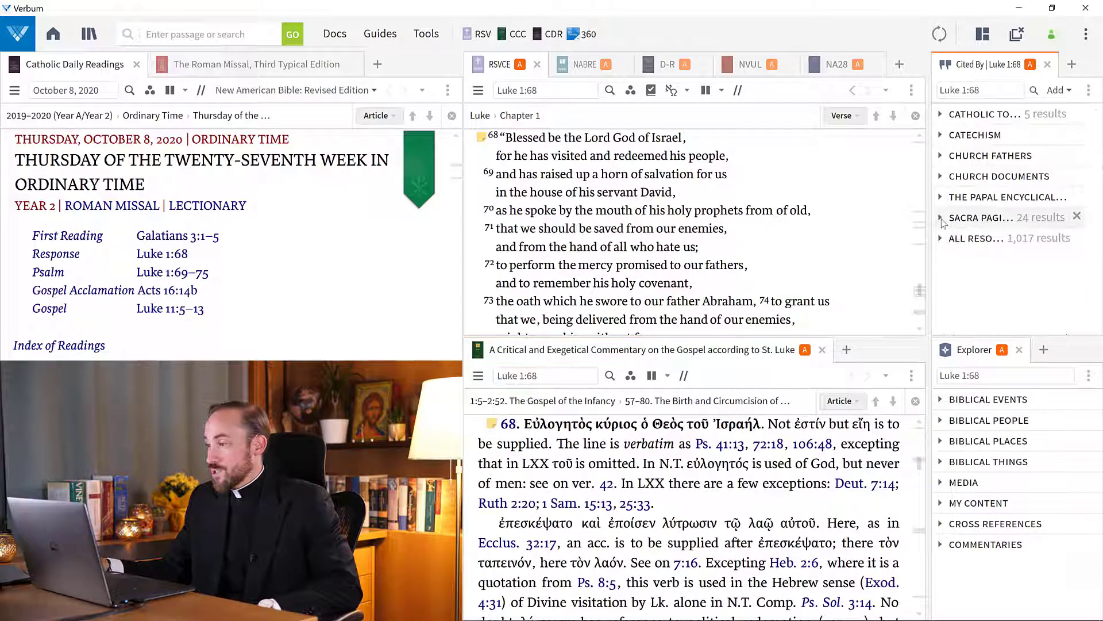
pyautogui.click(1076, 218)
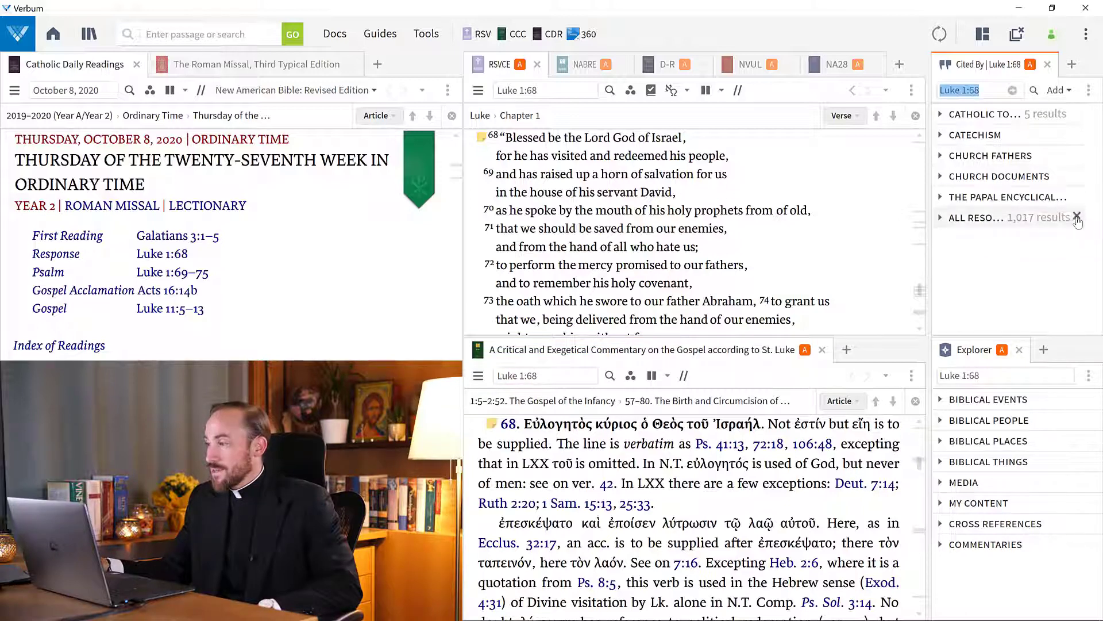
# Step: Remove All Resources from Cited By, follow the Heb 2:6 cross reference, then return to Luke 1:68
pyautogui.click(1076, 218)
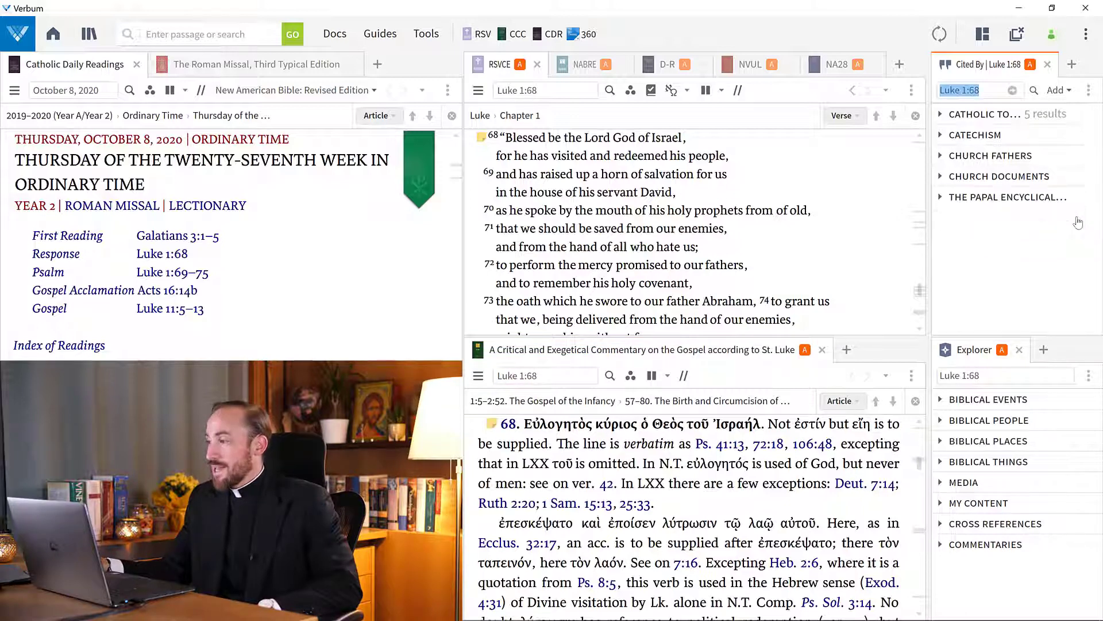
pyautogui.click(941, 524)
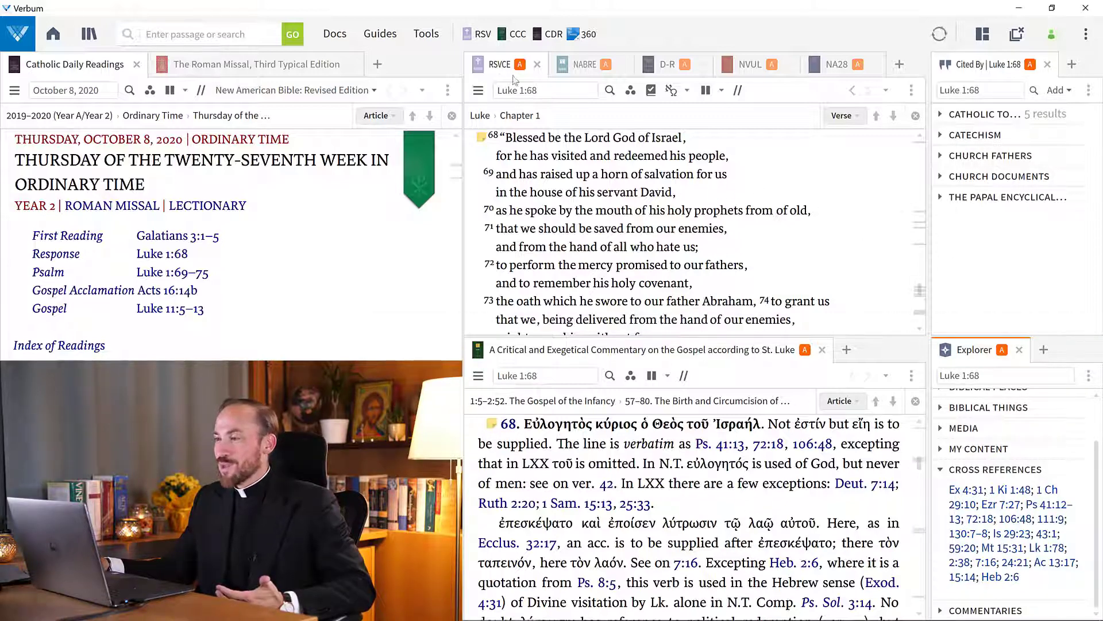
pyautogui.moveTo(500, 72)
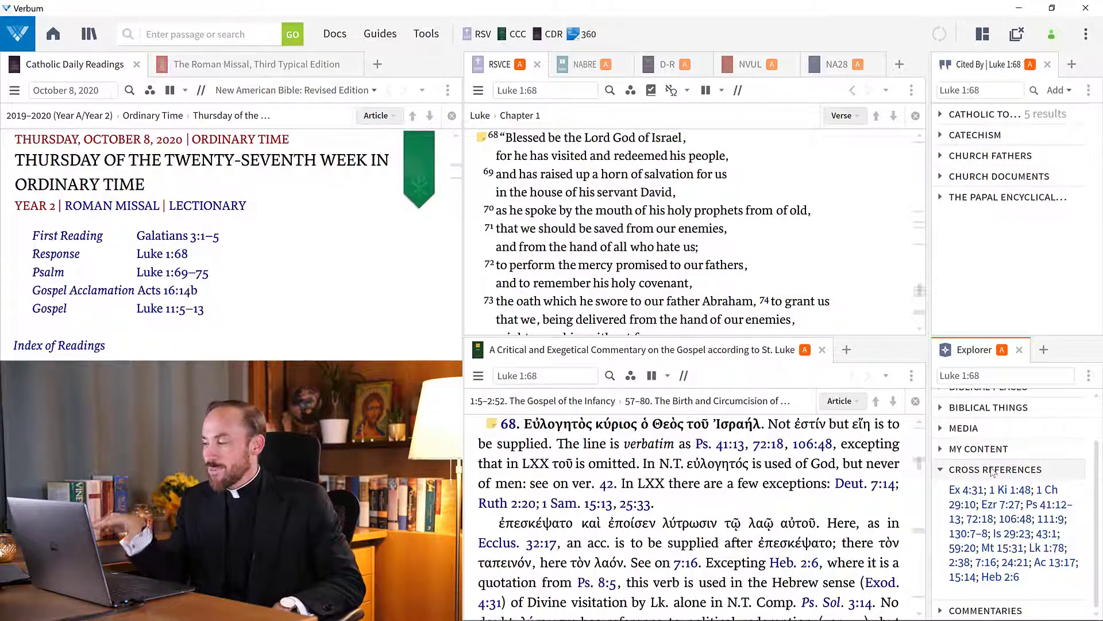
pyautogui.click(994, 577)
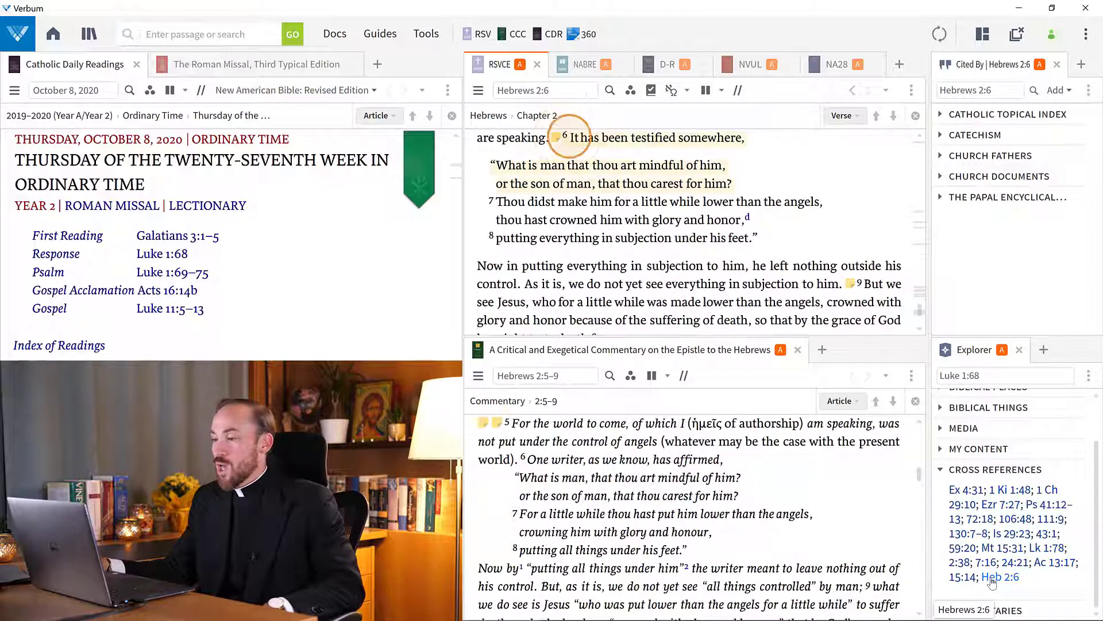
pyautogui.click(167, 254)
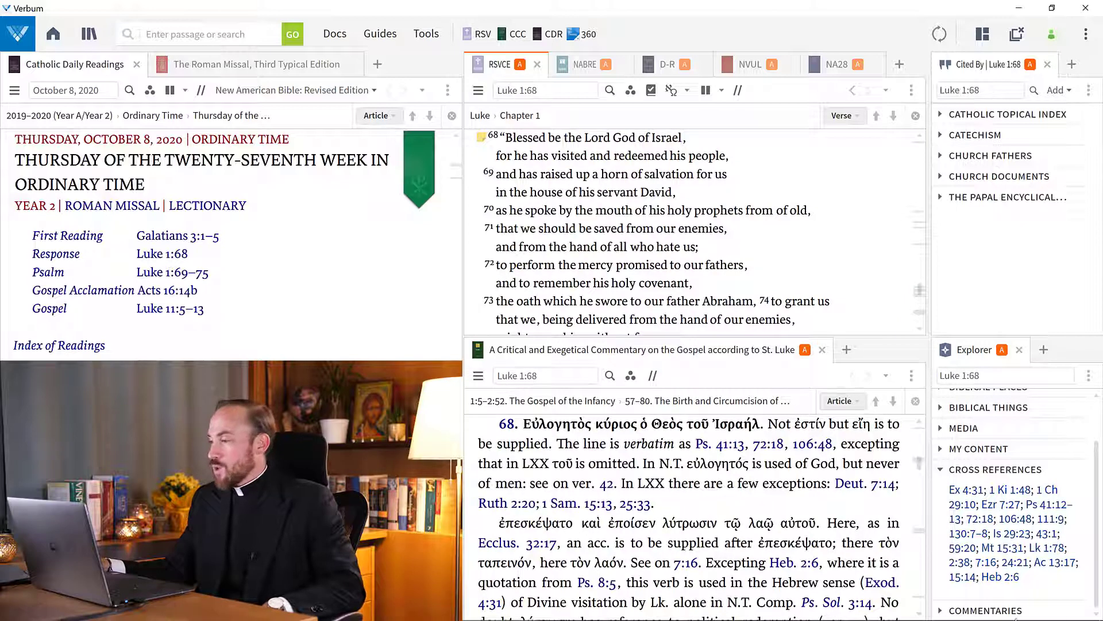
# Step: Collapse Cross References and expand Commentaries in the Explorer to list Luke 1:68 commentaries
pyautogui.click(940, 469)
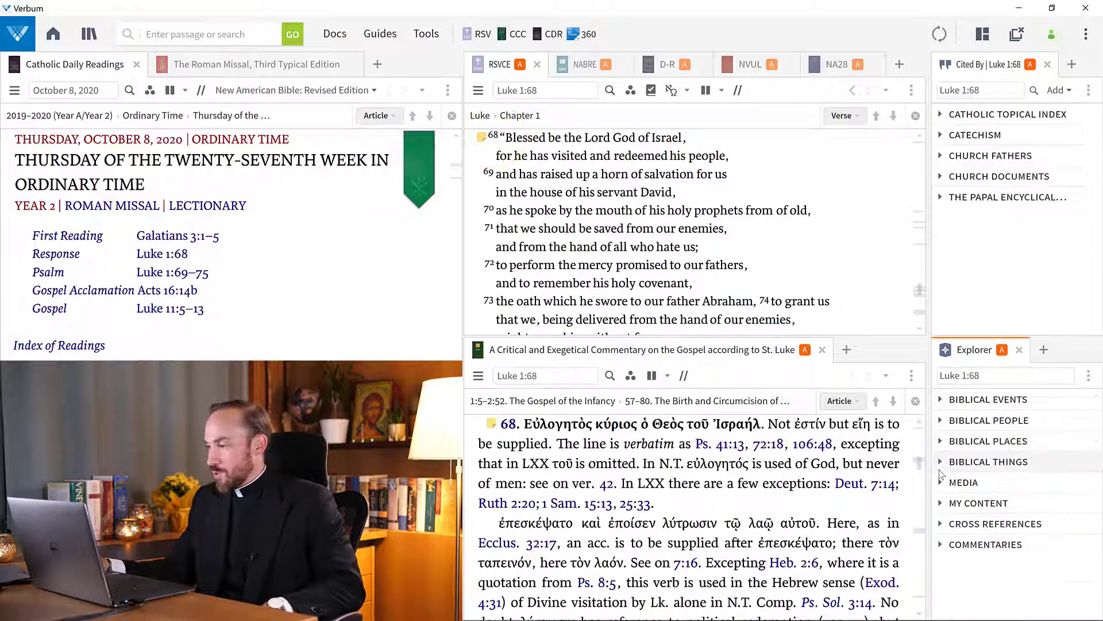
pyautogui.click(941, 545)
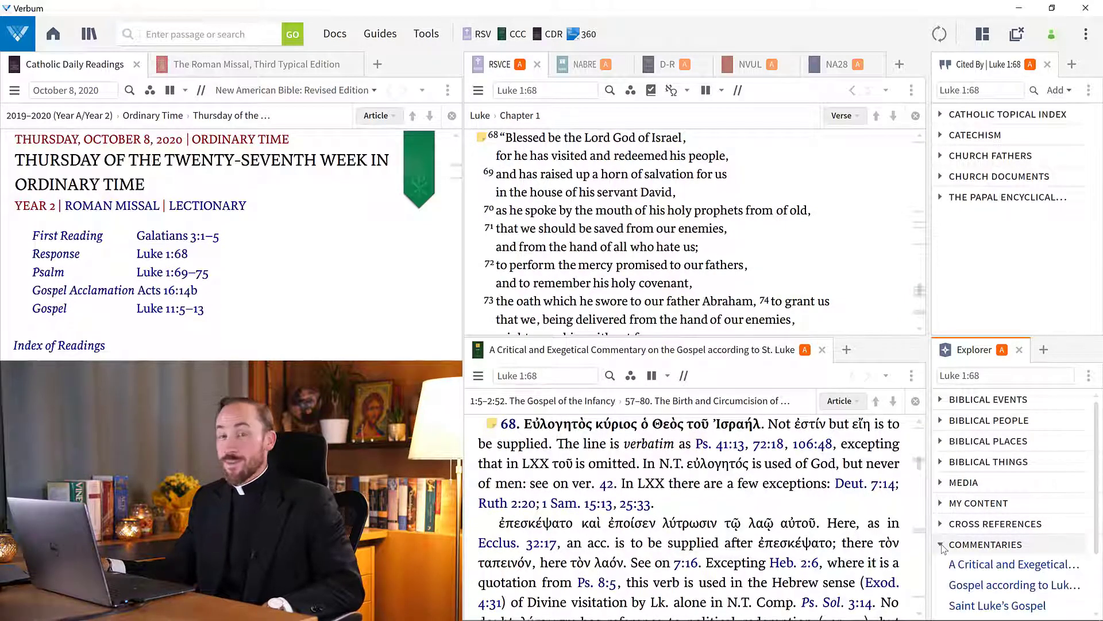
pyautogui.scroll(-3, 988, 535)
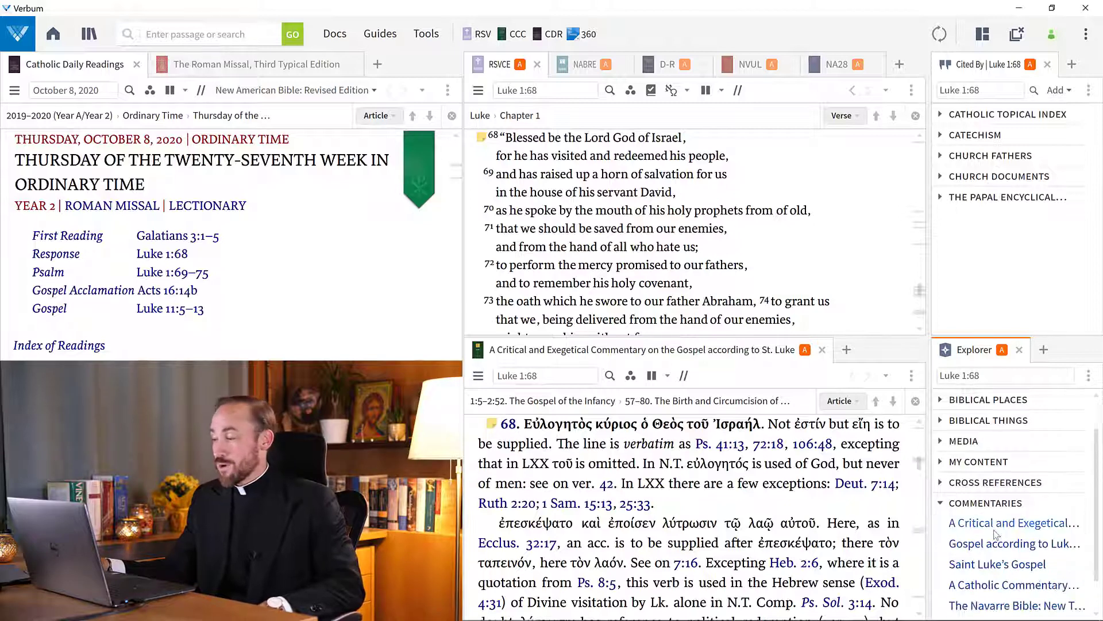
pyautogui.moveTo(1034, 510)
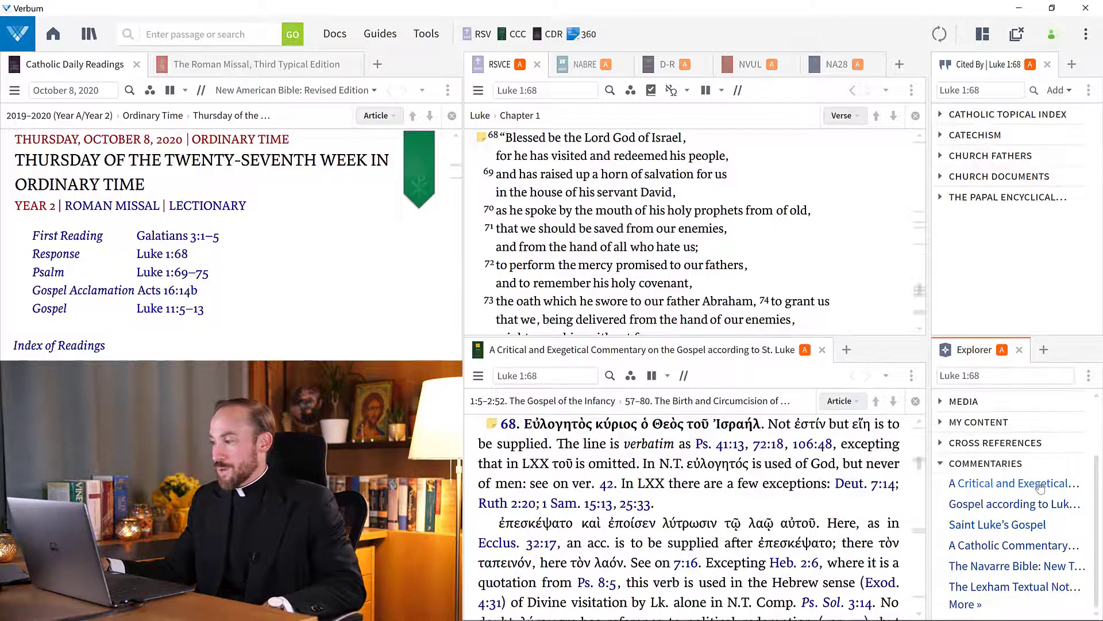
pyautogui.moveTo(1040, 487)
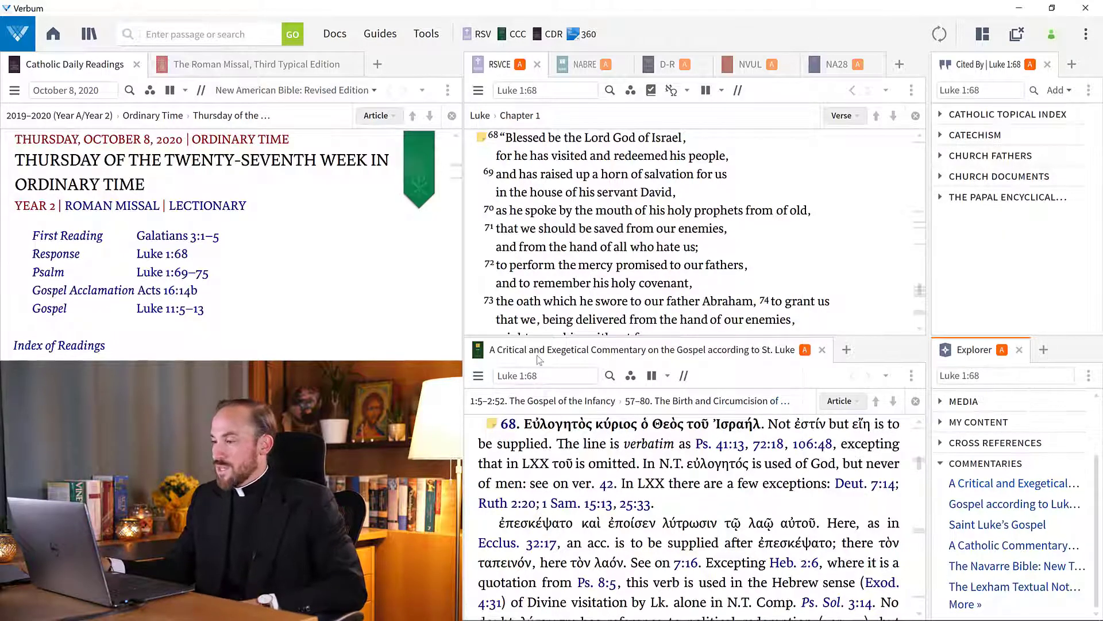
# Step: Go to the Gospel Luke 11:5–13 and open the AYBC Luke X–XXIV and Saint Luke's Gospel commentaries
pyautogui.click(179, 313)
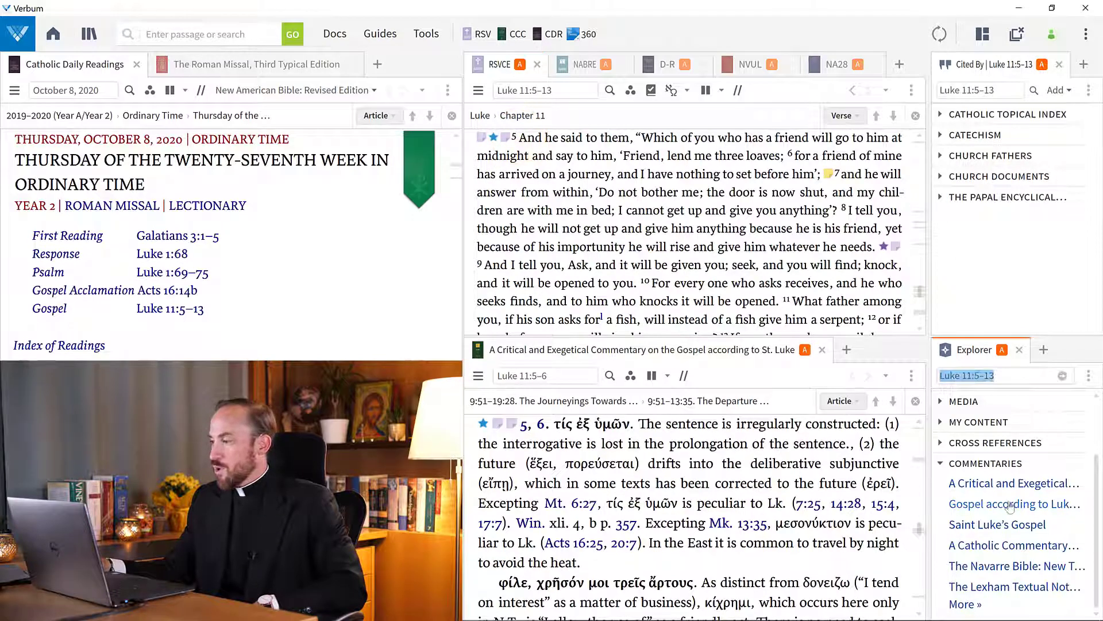
pyautogui.moveTo(996, 491)
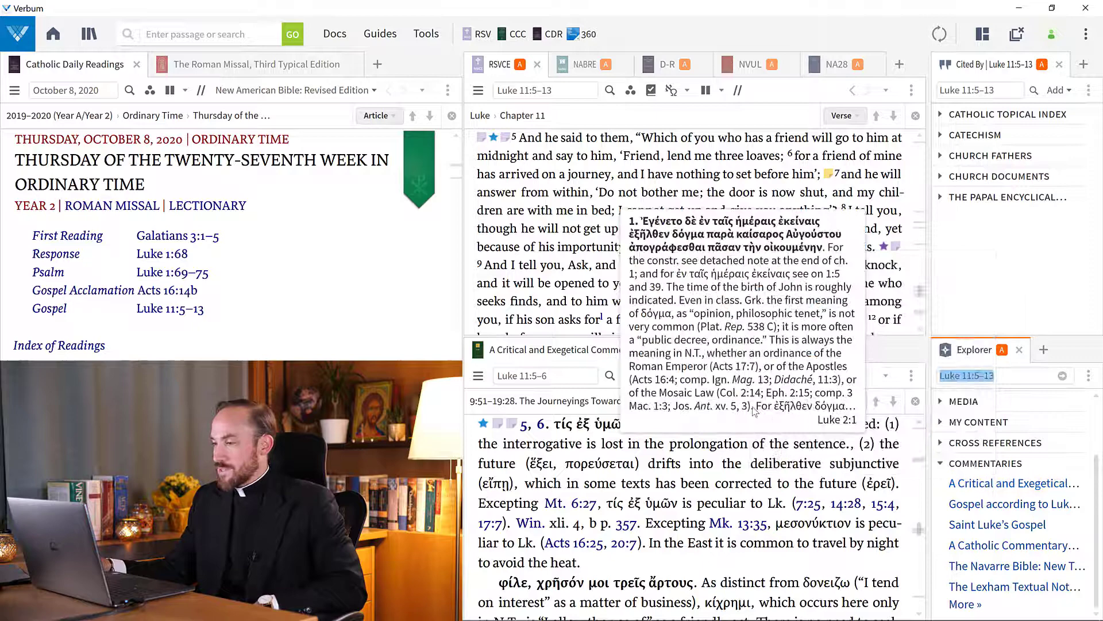
pyautogui.click(982, 506)
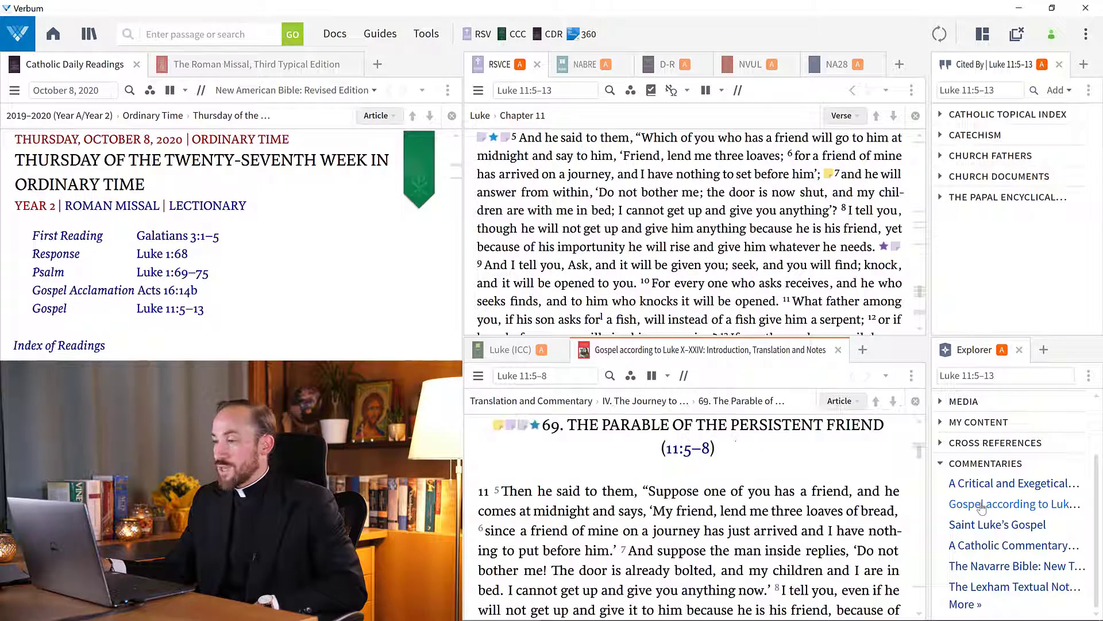
pyautogui.moveTo(586, 358)
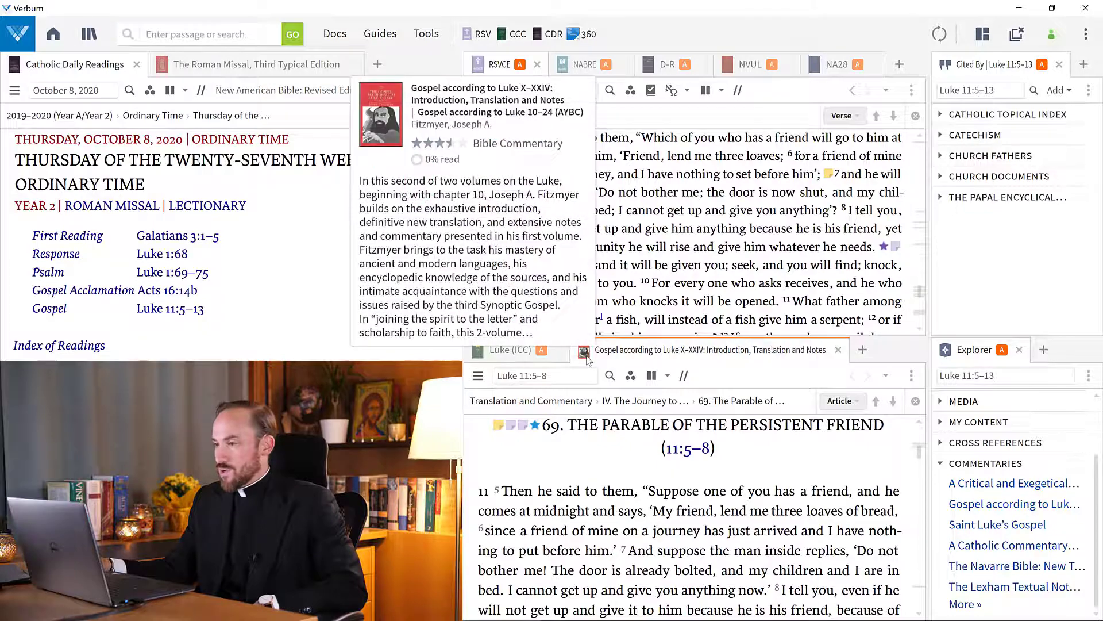
pyautogui.click(988, 525)
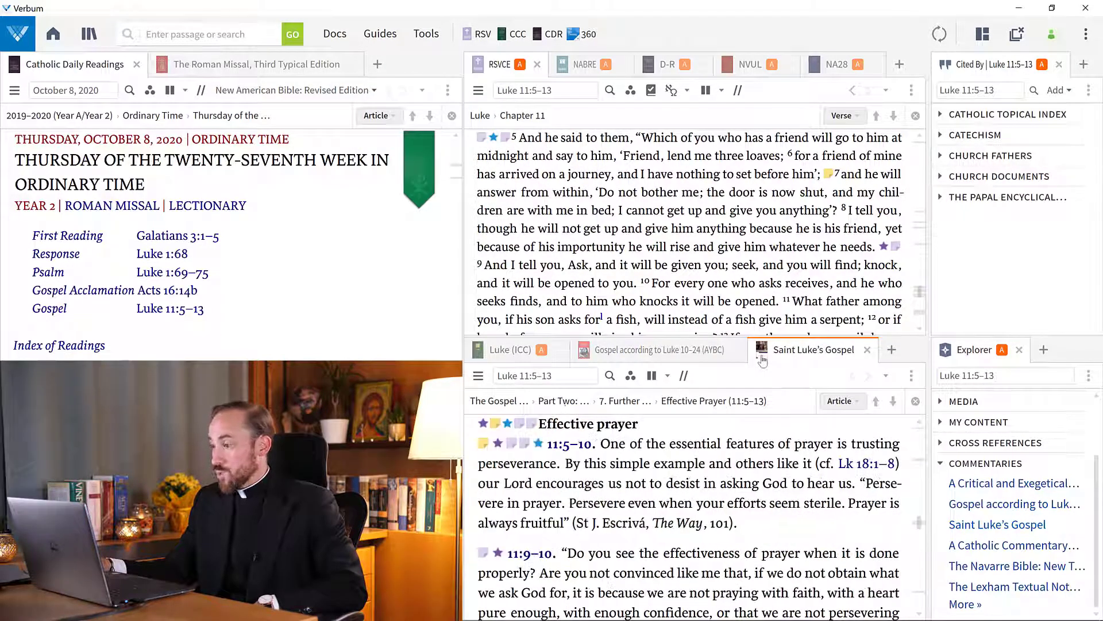
# Step: Add the Lexham Textual Notes as a lower tab and show more commentaries on the passage
pyautogui.moveTo(763, 360)
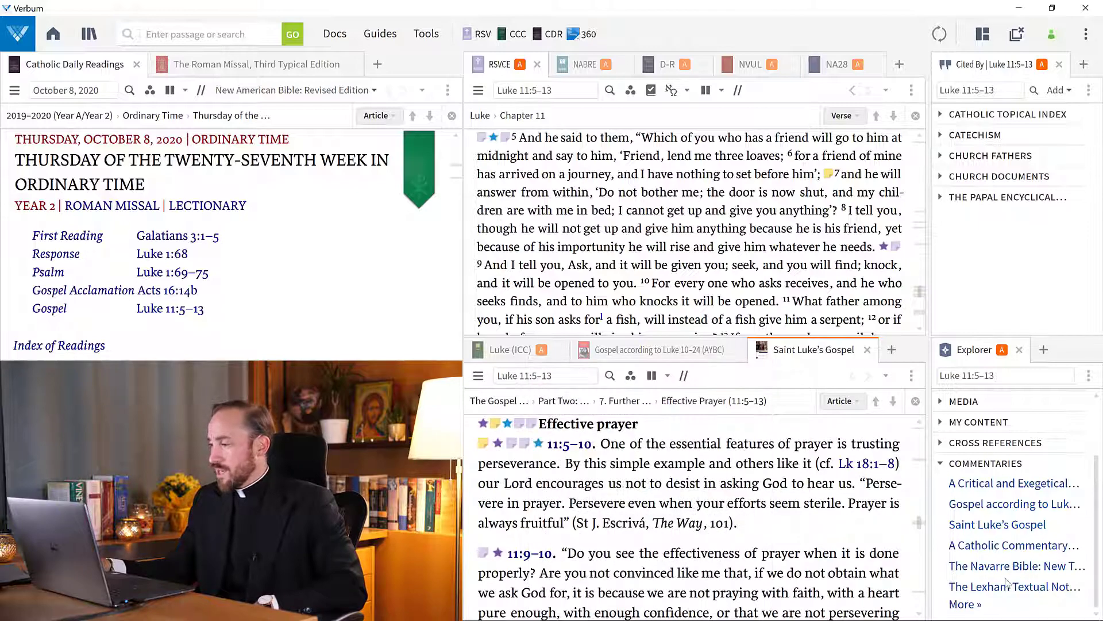
pyautogui.moveTo(1005, 590); pyautogui.dragTo(894, 357)
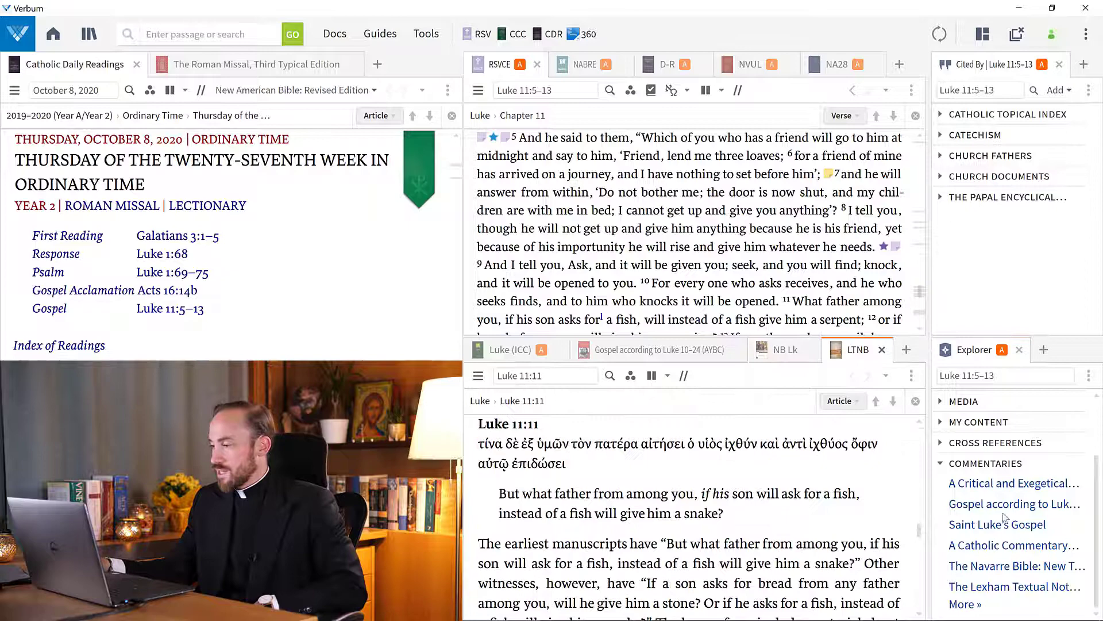
pyautogui.click(966, 604)
pyautogui.scroll(-5, 974, 600)
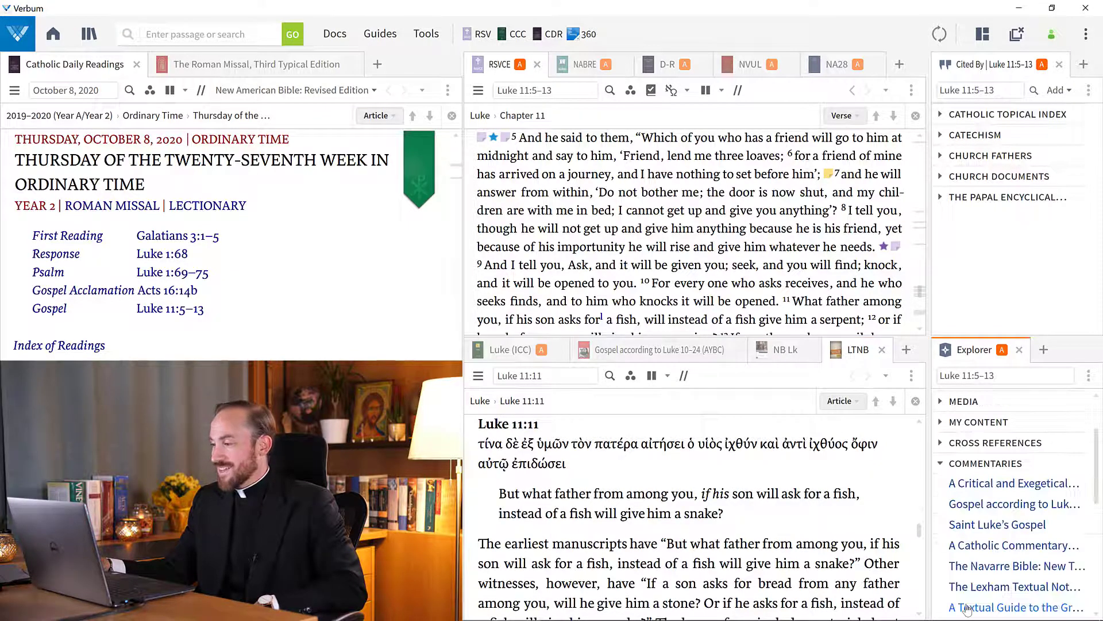
pyautogui.scroll(-3, 999, 569)
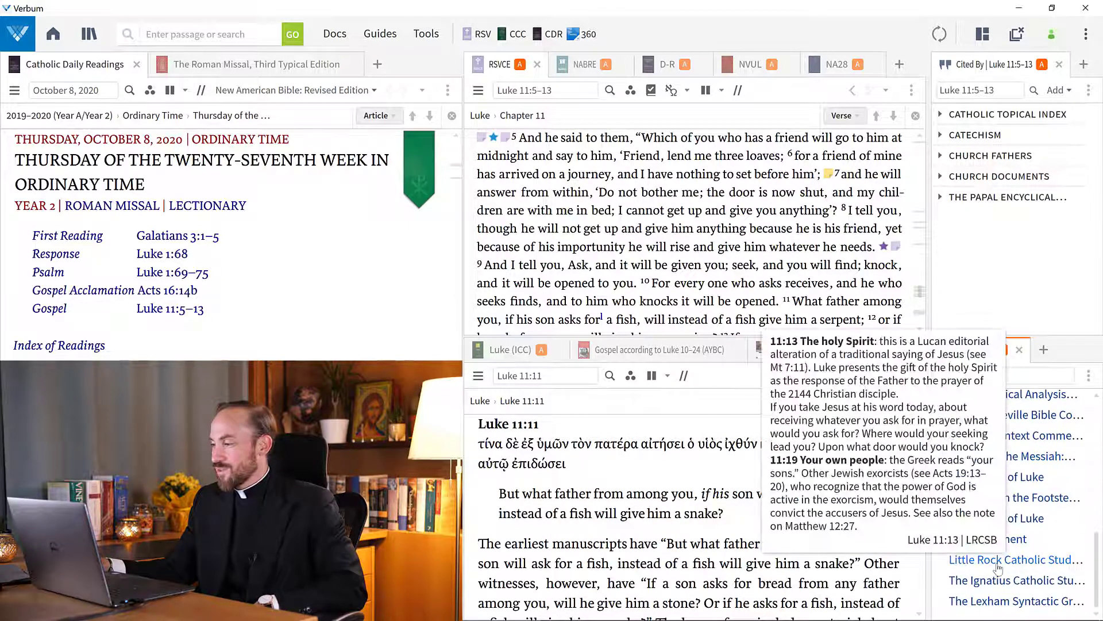
# Step: Add the Ignatius Catholic Study Bible as a lower tab, close the extra tab, and bring up the Roman Missal
pyautogui.moveTo(1000, 583); pyautogui.dragTo(903, 352)
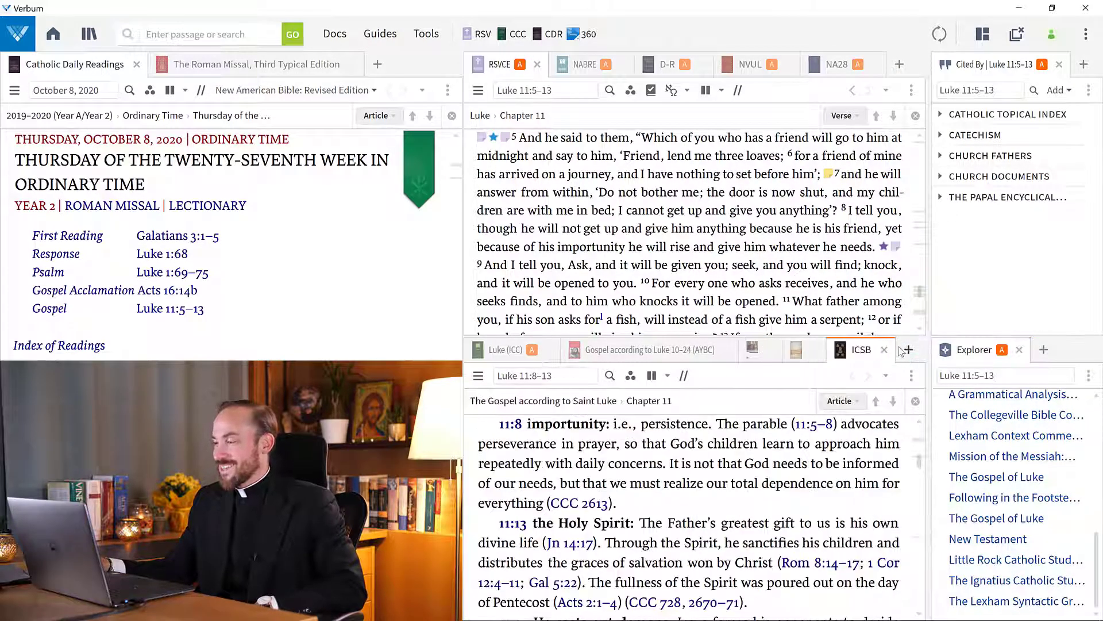
pyautogui.click(816, 349)
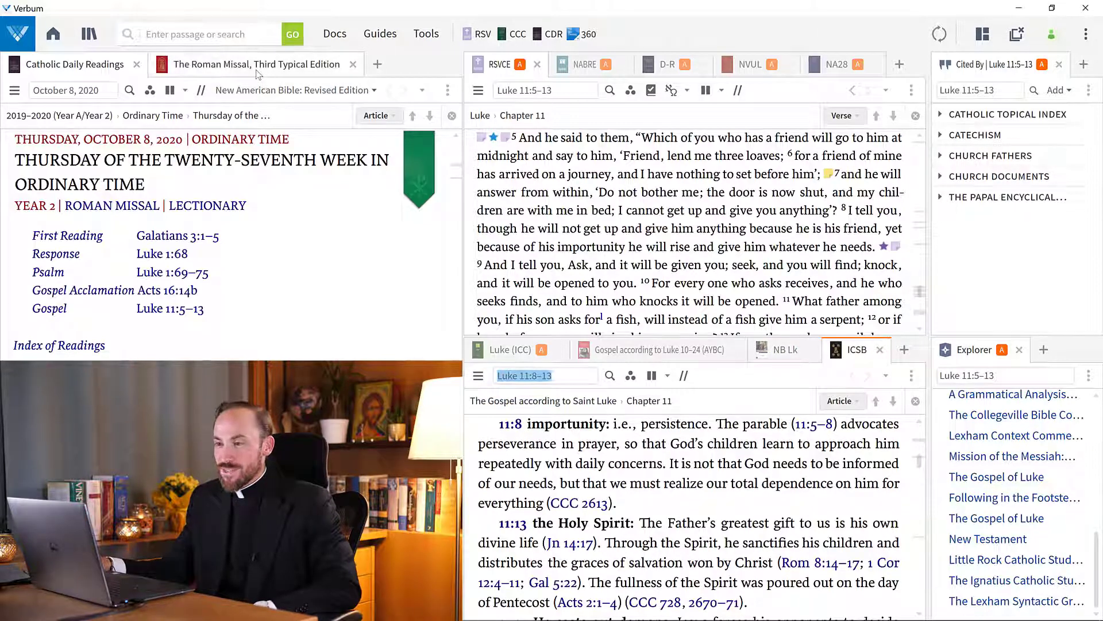
pyautogui.moveTo(258, 73)
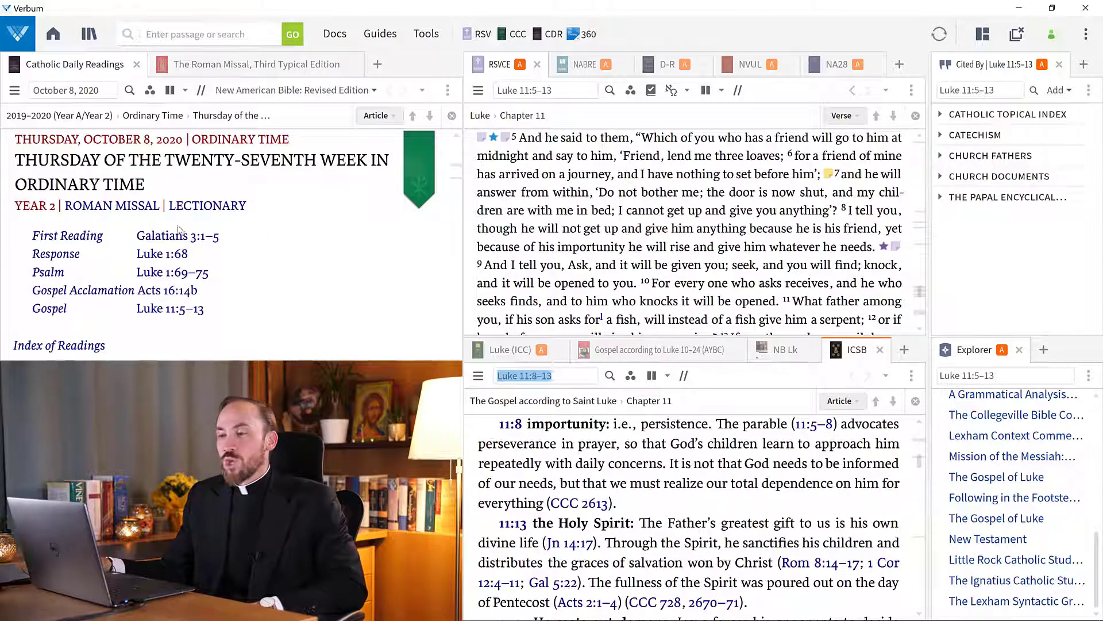
pyautogui.click(143, 214)
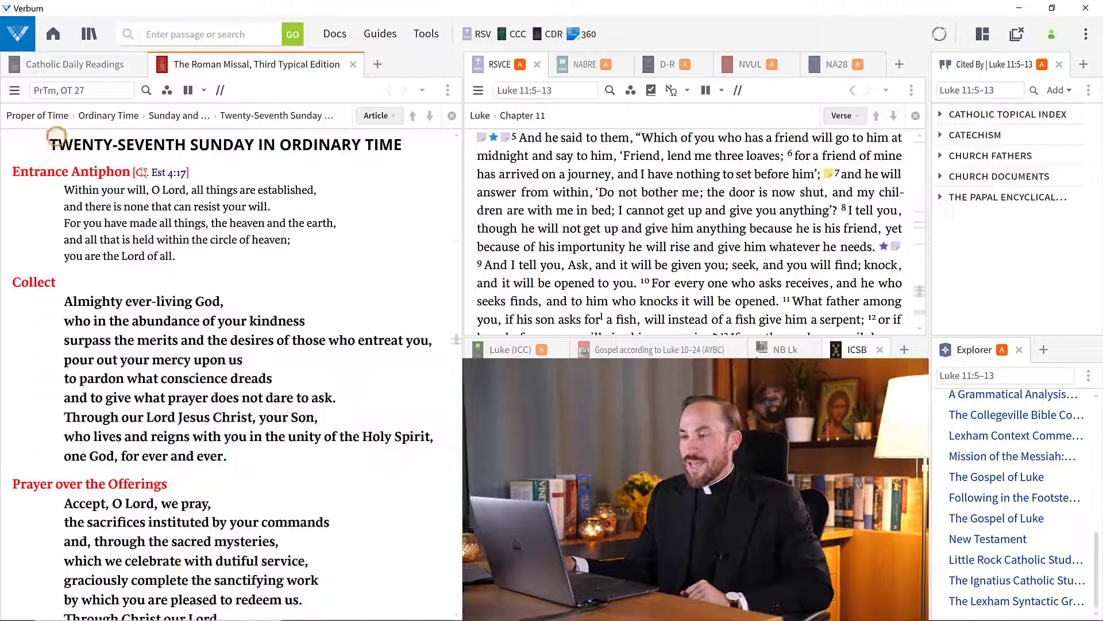
# Step: Scroll the Roman Missal, then return the left pane to the Catholic Daily Readings for October 8, 2020
pyautogui.moveTo(214, 67)
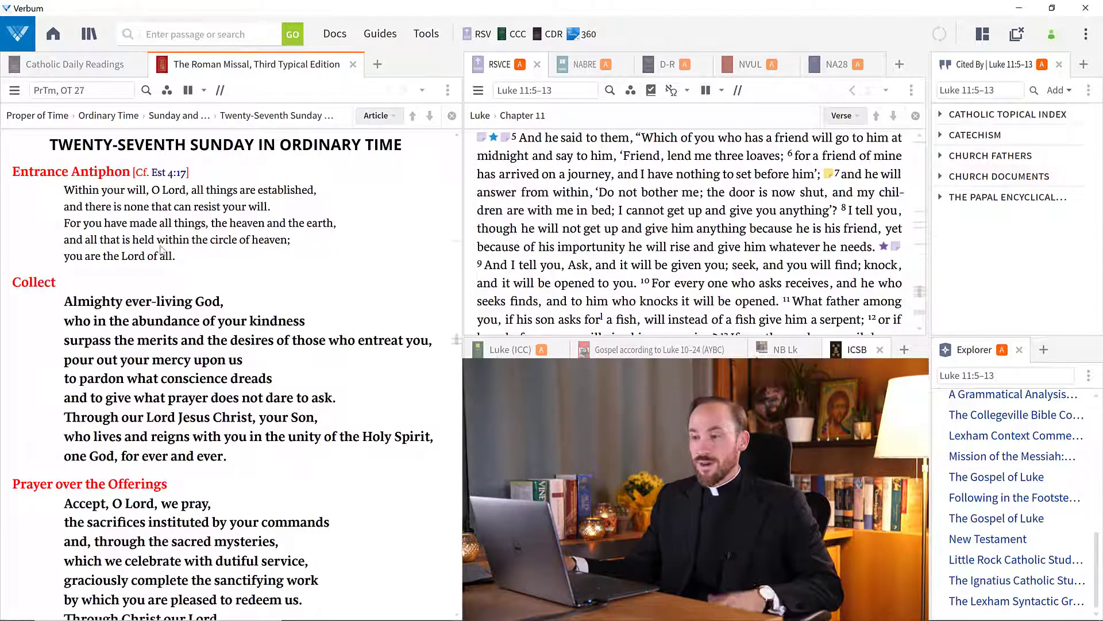
pyautogui.scroll(-6, 167, 276)
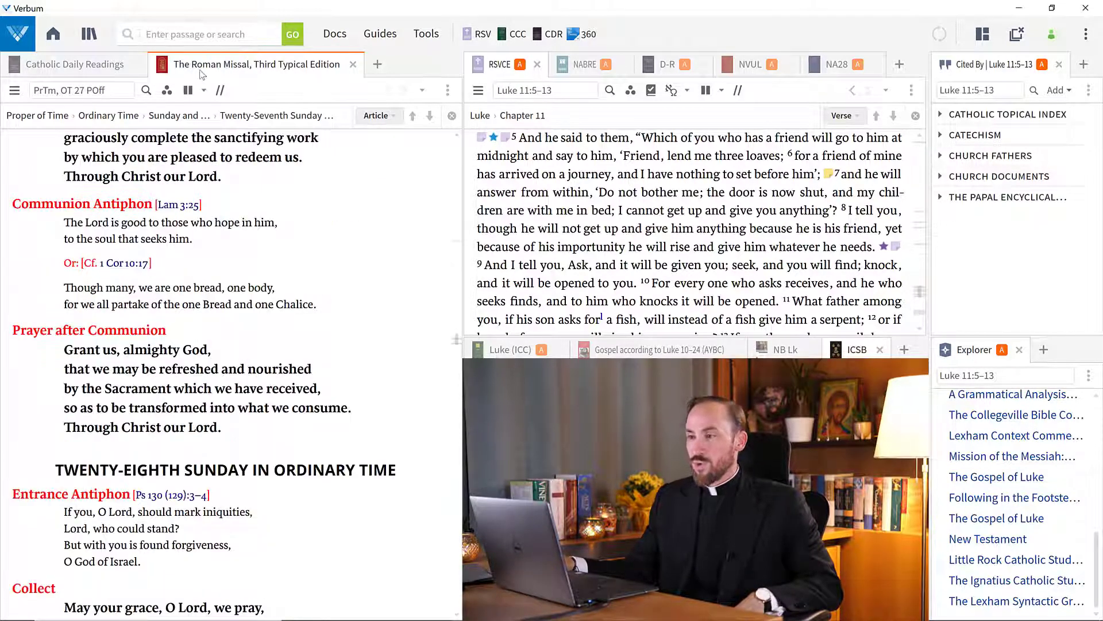
pyautogui.click(104, 66)
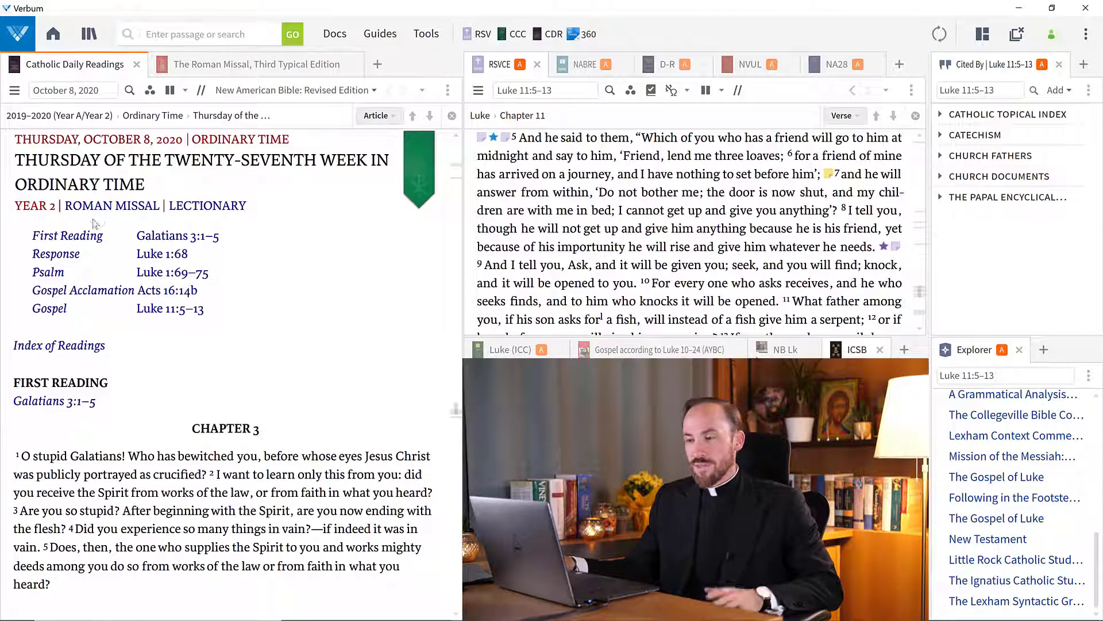
# Step: Scroll the RSVCE text down to Luke 11:23
pyautogui.moveTo(106, 211)
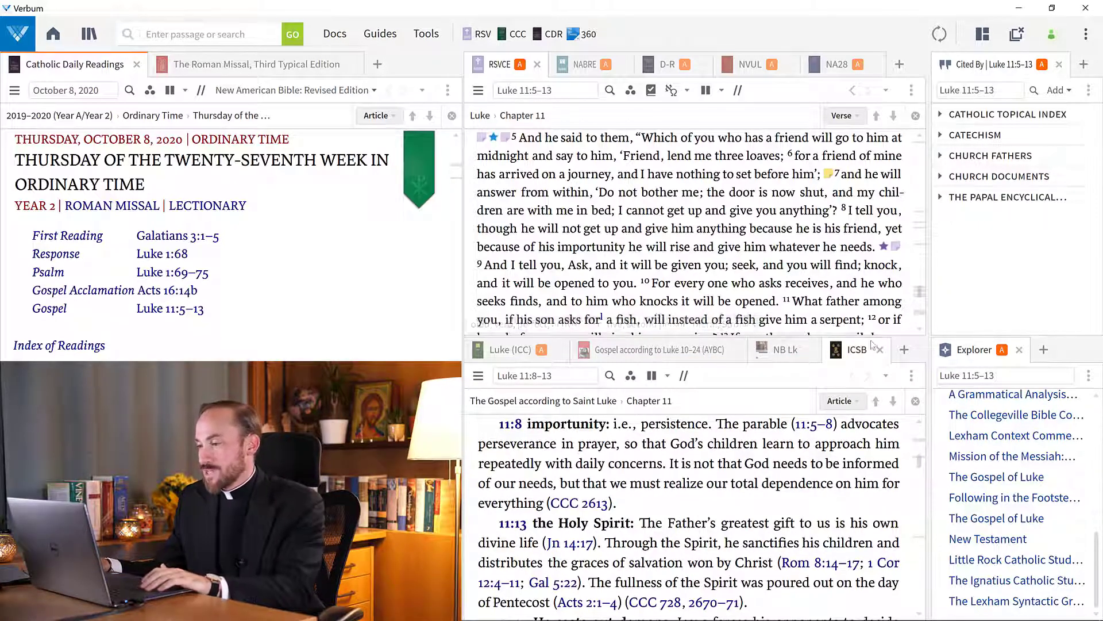
pyautogui.moveTo(511, 355)
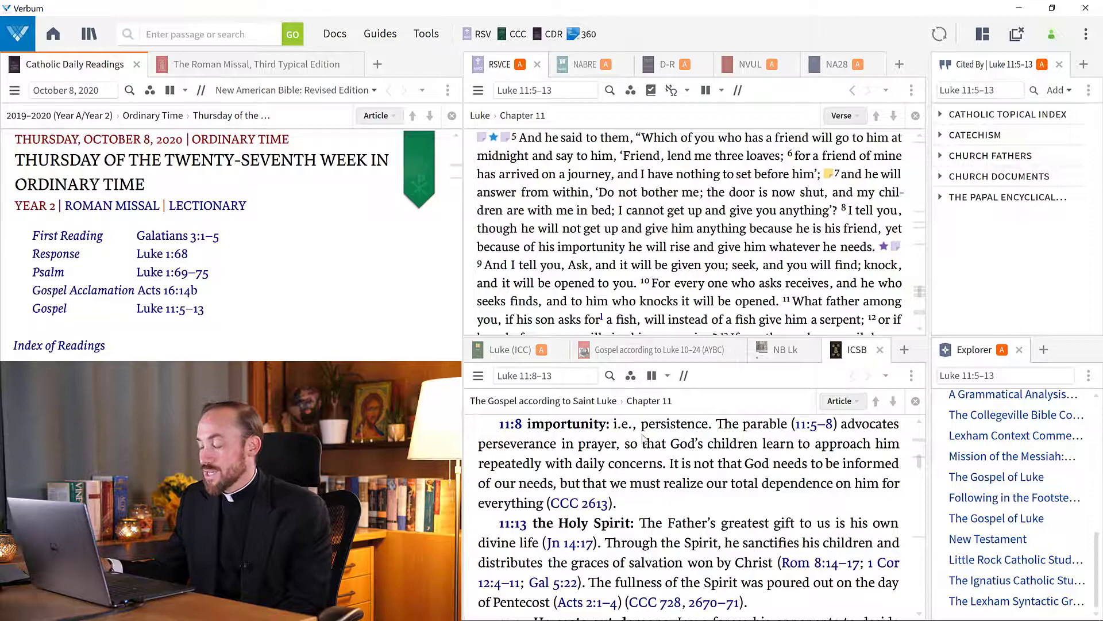
pyautogui.scroll(-4, 661, 259)
pyautogui.scroll(-3, 677, 257)
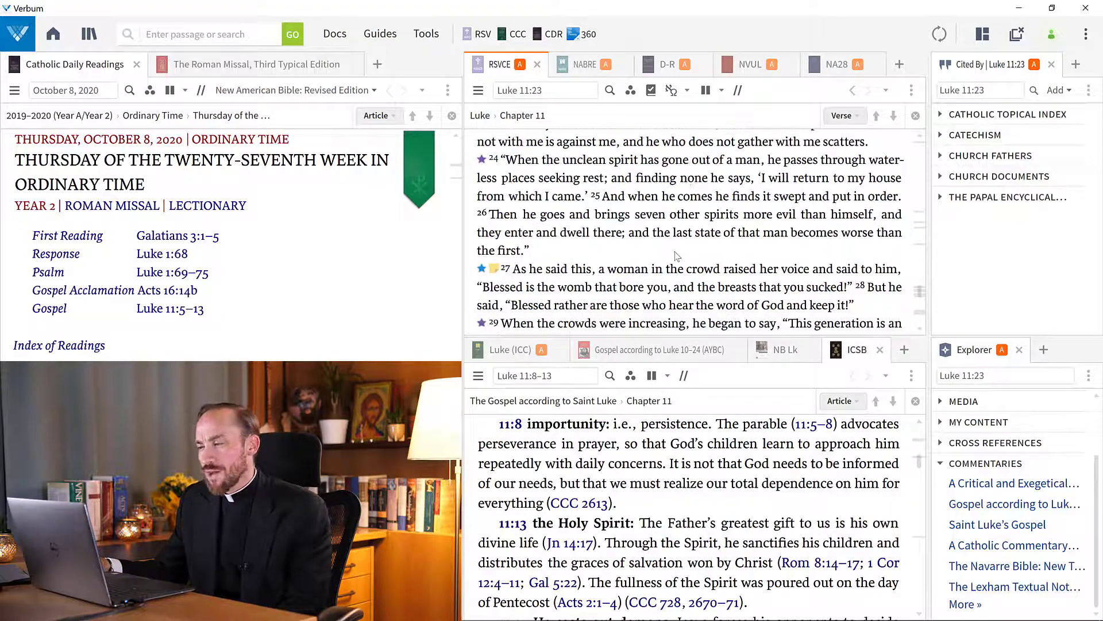
# Step: Show the ICC Luke commentary at Luke 11:23 and dock it as a new middle column
pyautogui.click(500, 350)
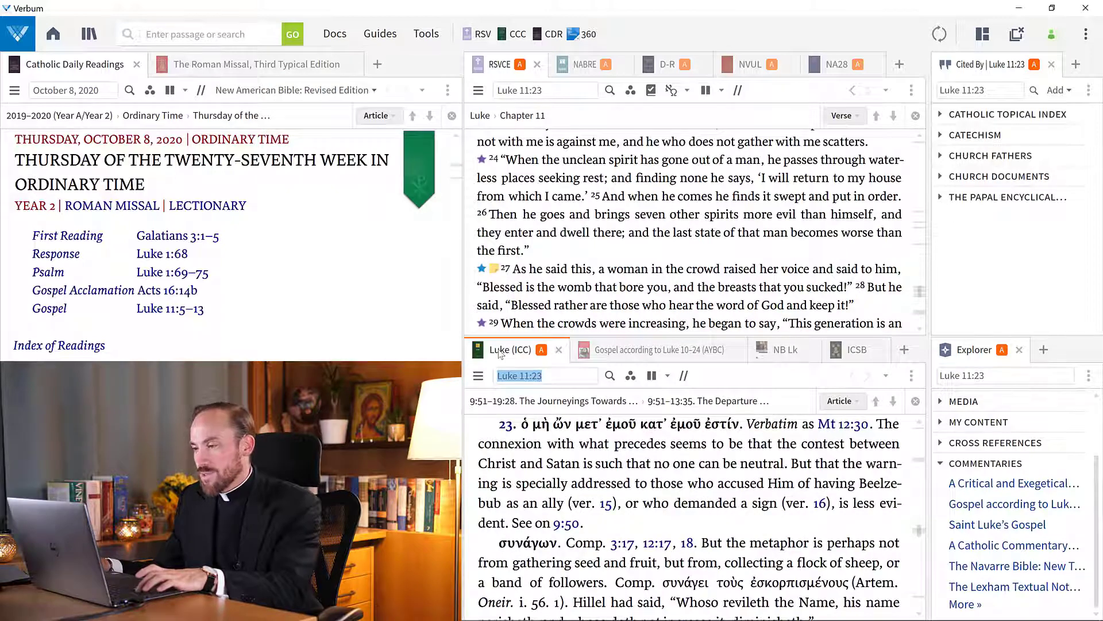
pyautogui.moveTo(500, 352); pyautogui.dragTo(462, 320)
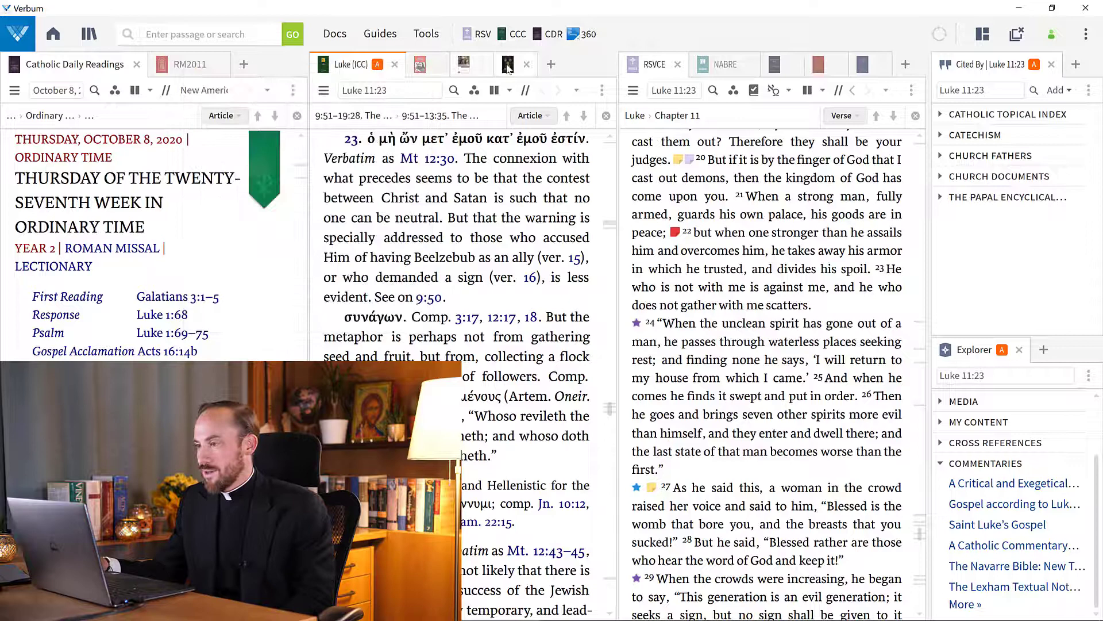
pyautogui.moveTo(517, 317)
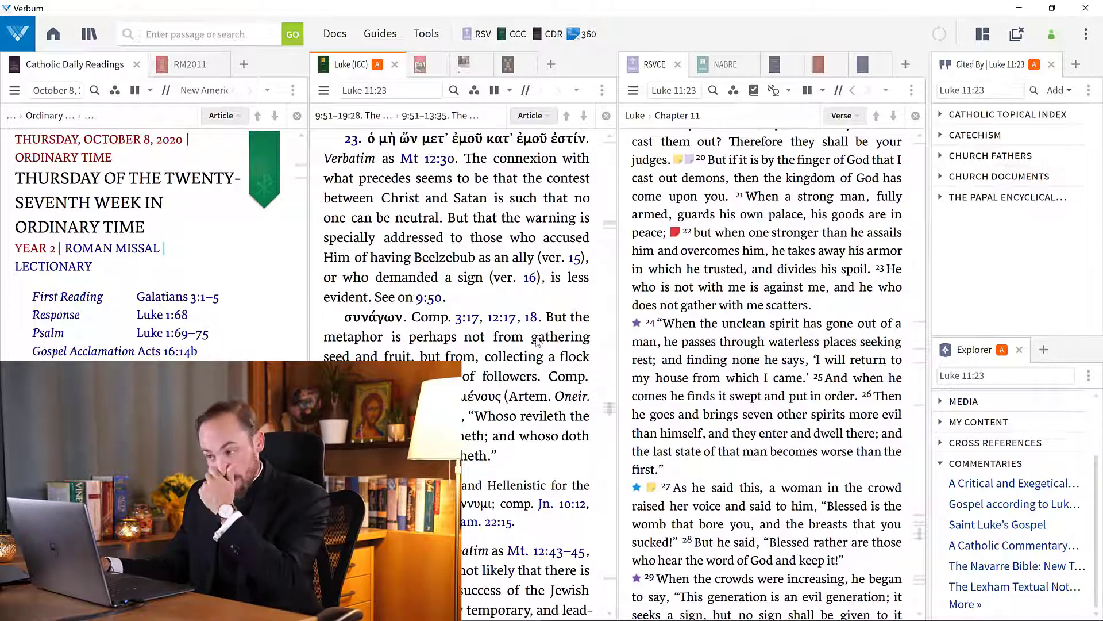
pyautogui.moveTo(350, 68)
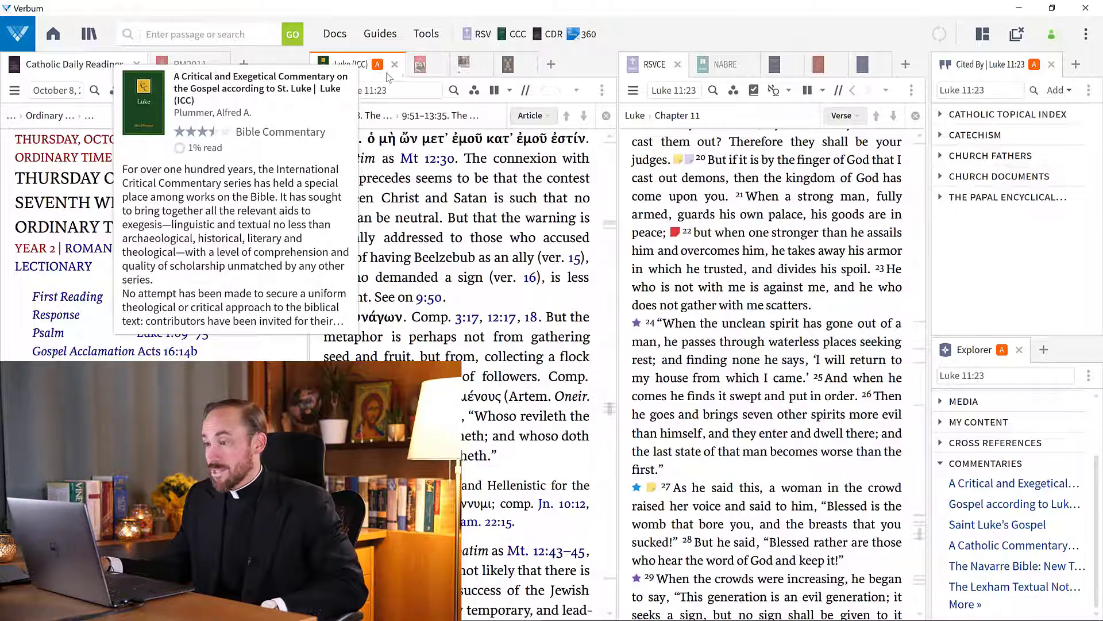
# Step: Assign the ICC and AYBC Luke 10–24 commentary panels to link set B
pyautogui.click(601, 92)
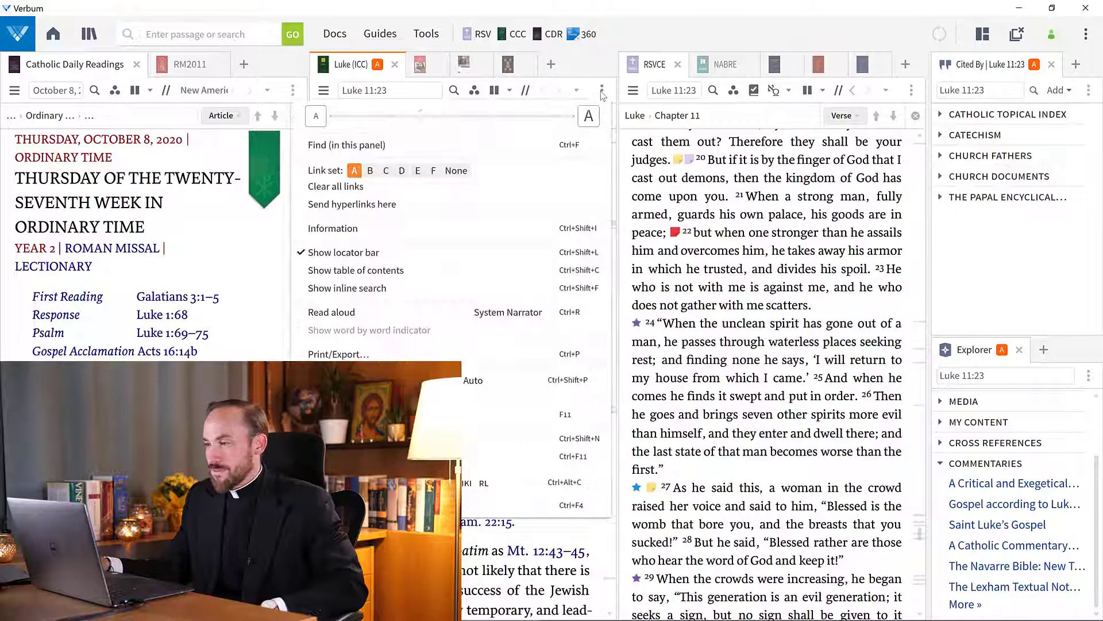
pyautogui.click(372, 172)
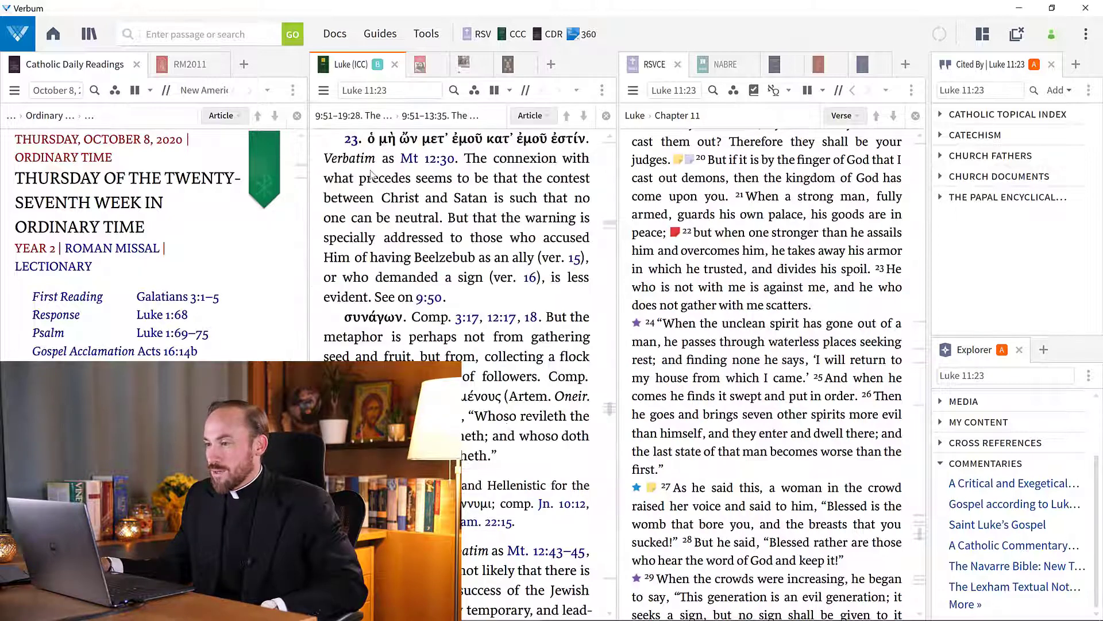
pyautogui.click(395, 65)
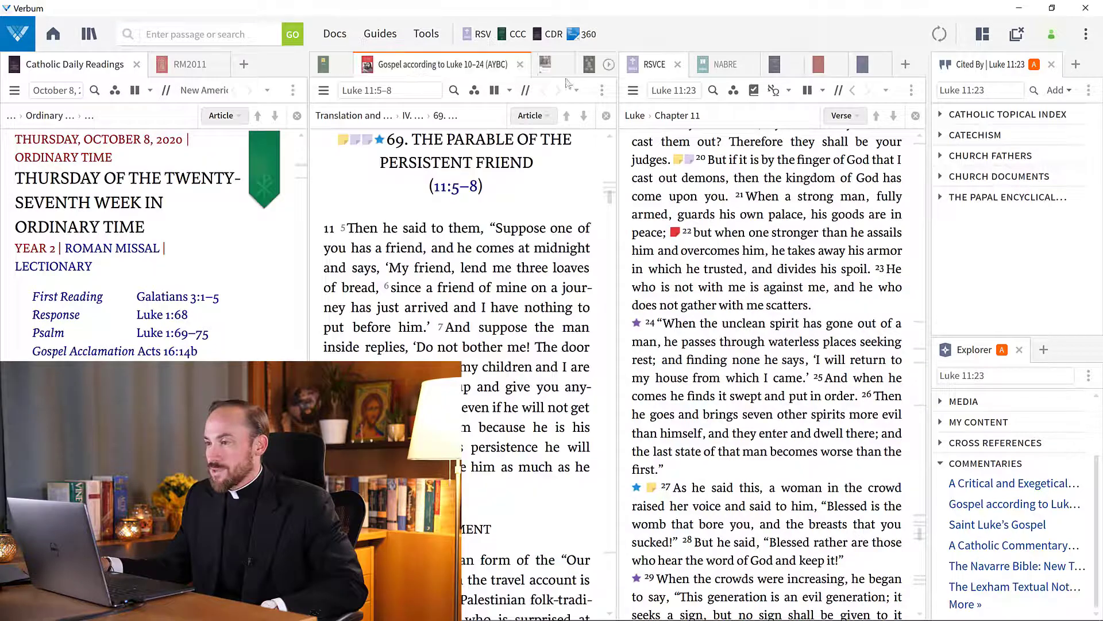
pyautogui.click(602, 89)
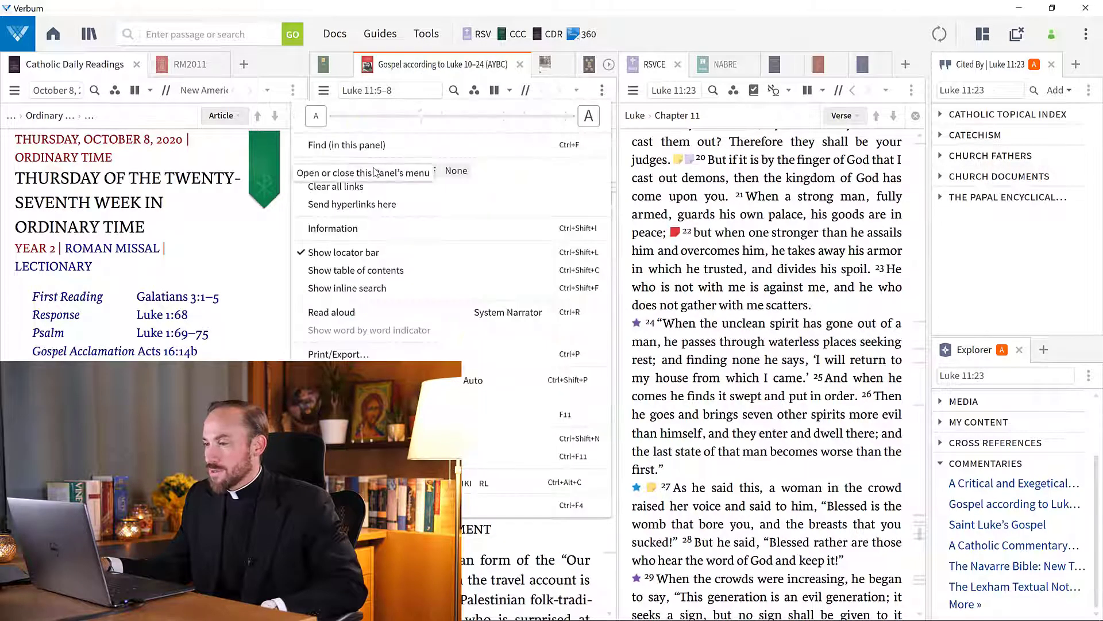
pyautogui.click(402, 137)
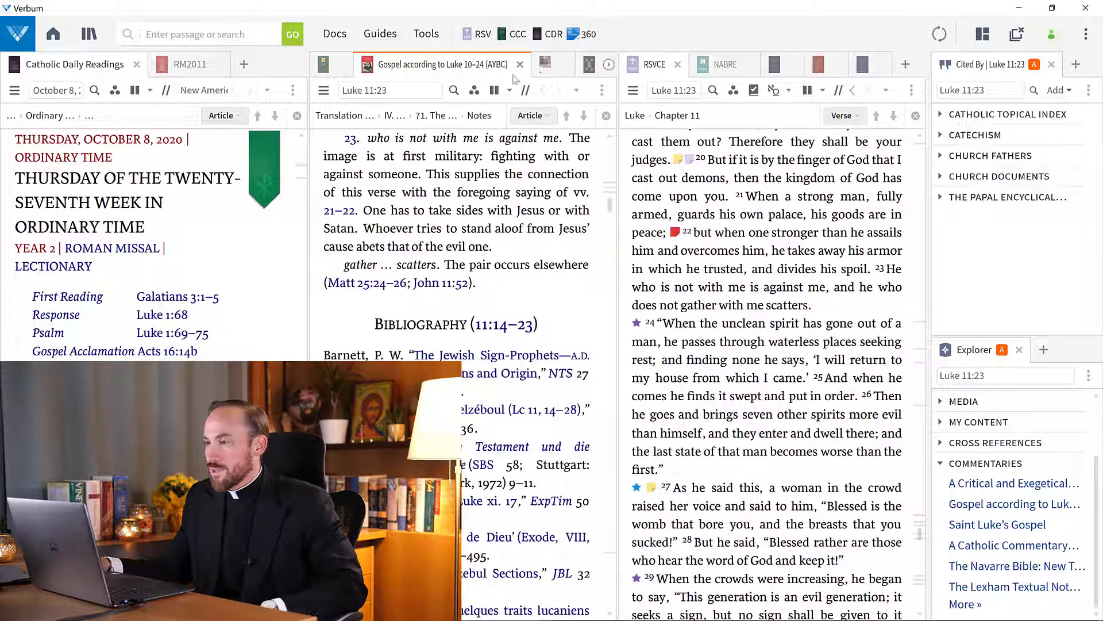
# Step: Assign the NB Lk and ICSB commentaries to link set B, then follow the Luke 13:16 reference
pyautogui.click(545, 65)
pyautogui.click(602, 90)
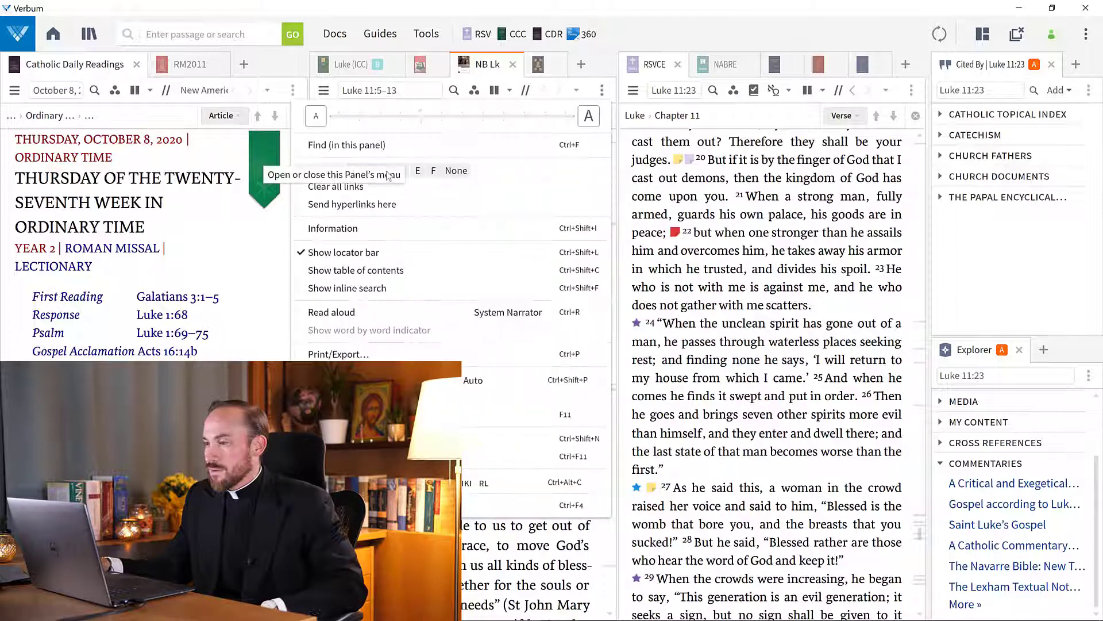
pyautogui.click(451, 169)
pyautogui.click(549, 66)
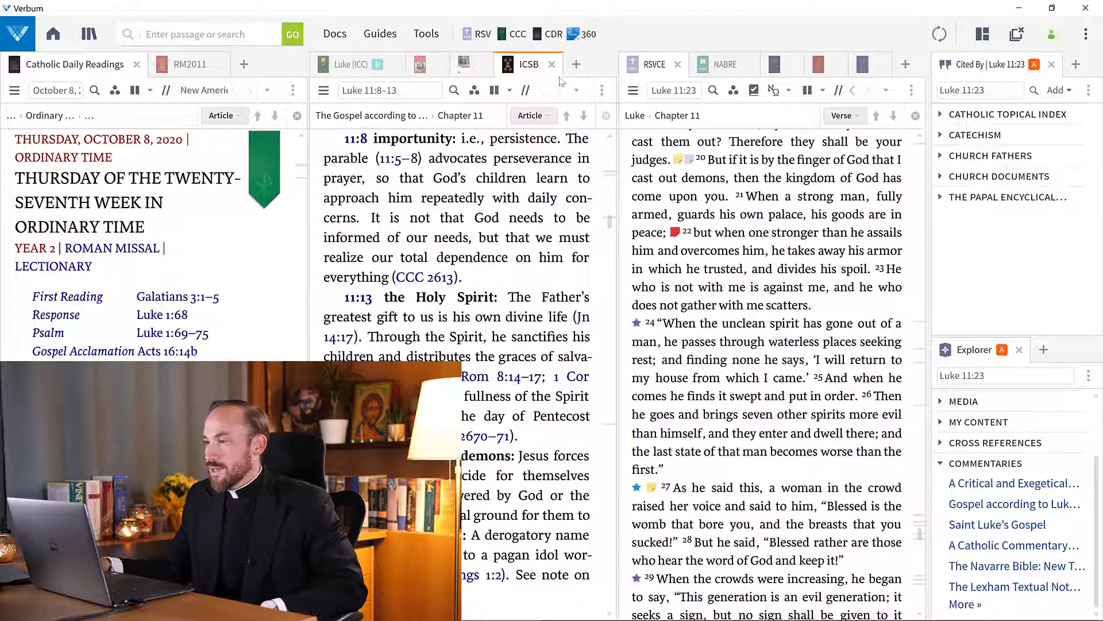
pyautogui.click(602, 90)
pyautogui.click(377, 179)
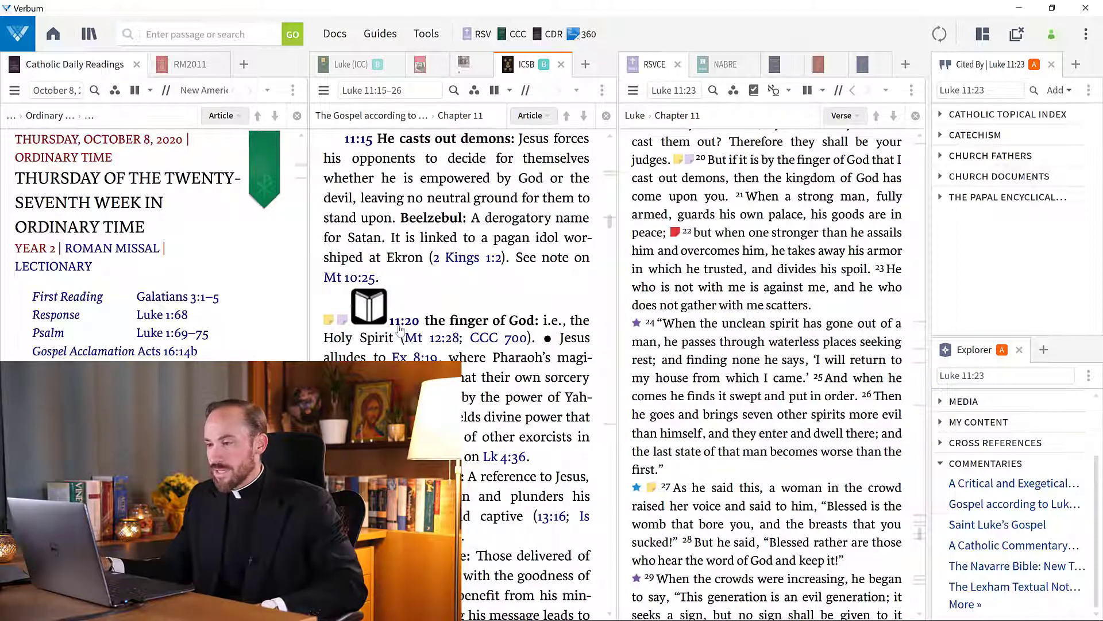
pyautogui.click(545, 520)
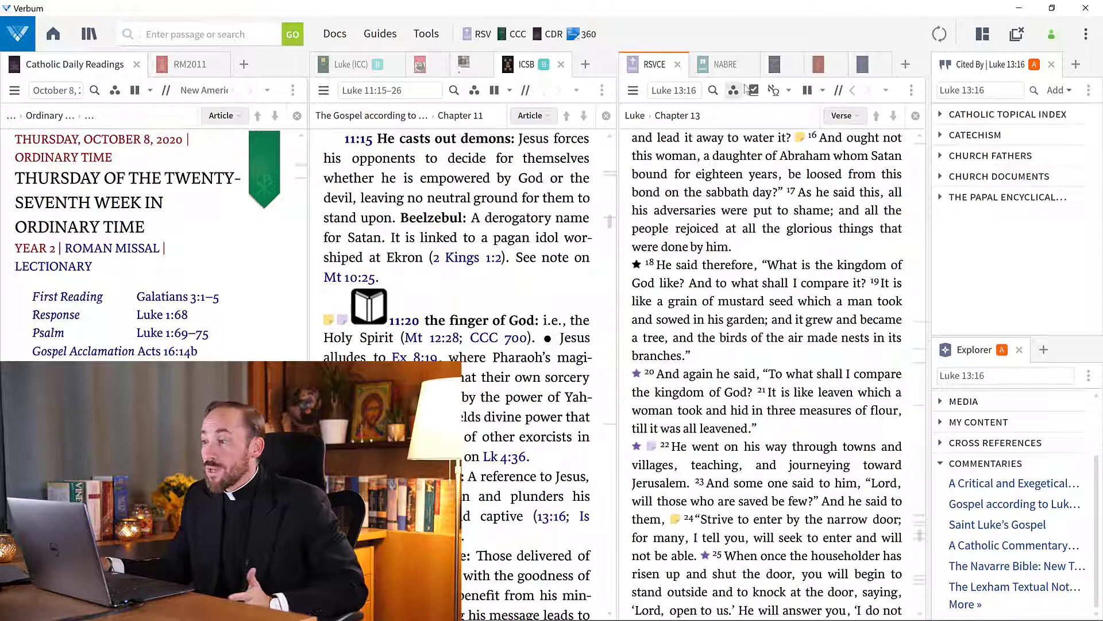
pyautogui.moveTo(720, 74)
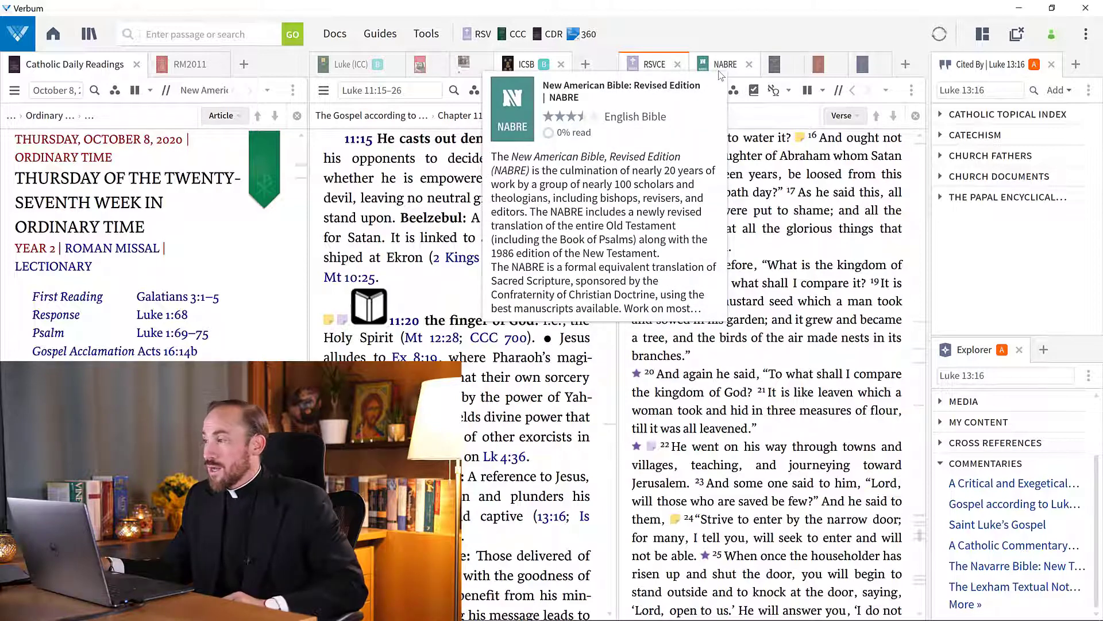
# Step: Open Favorites, close the extra left Favorites panel and Cited By, and group Explorer with Favorites
pyautogui.click(1086, 35)
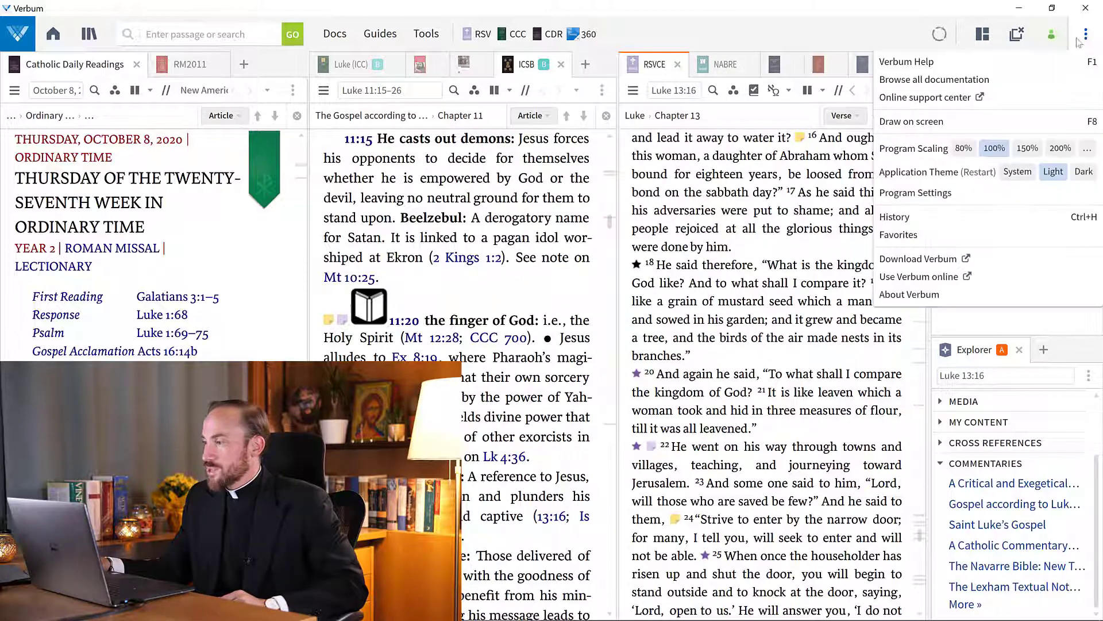
pyautogui.click(898, 236)
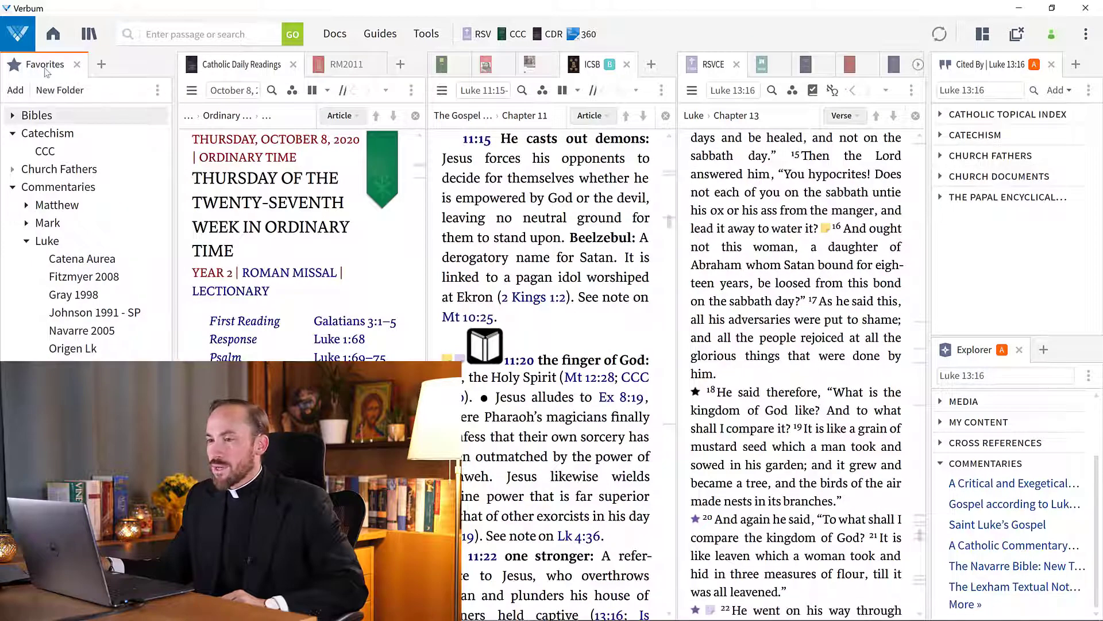
pyautogui.click(47, 72)
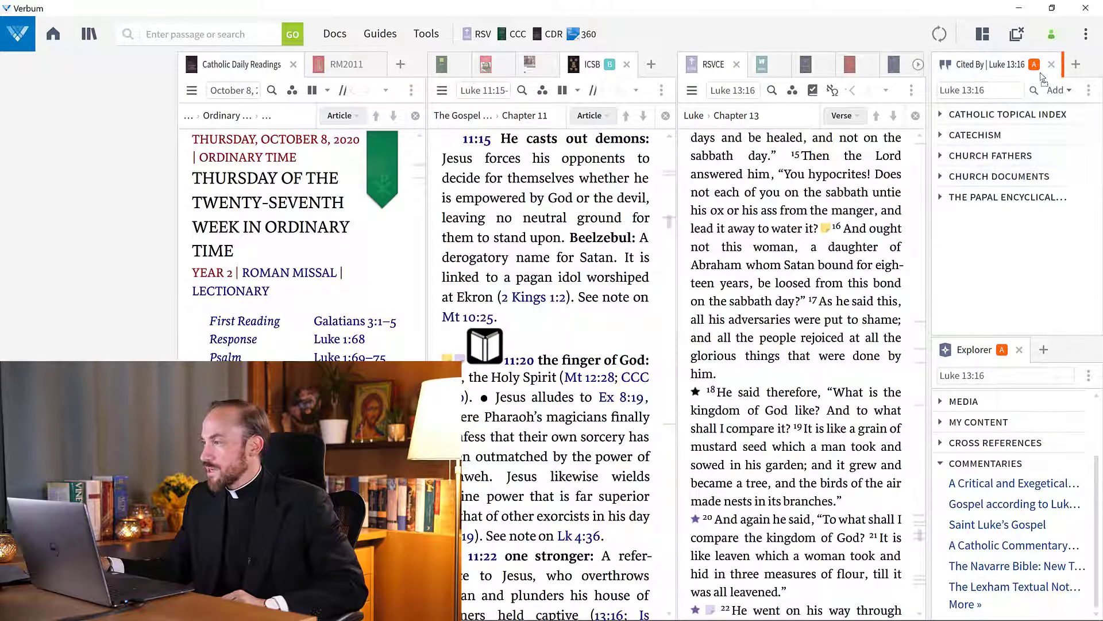
pyautogui.click(1047, 68)
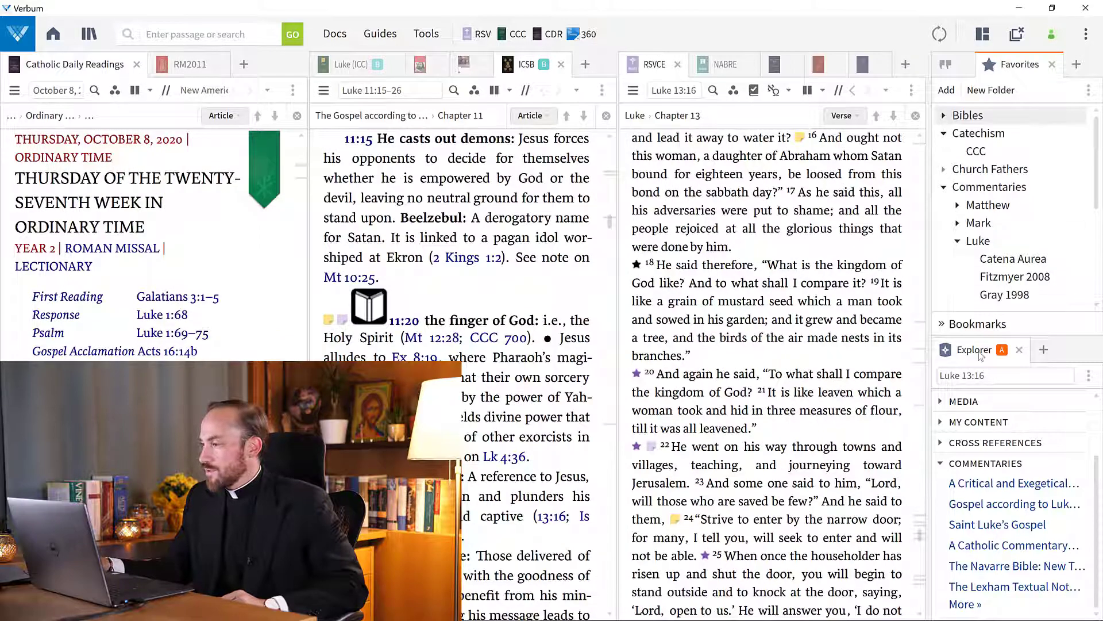
pyautogui.moveTo(981, 357); pyautogui.dragTo(1061, 77)
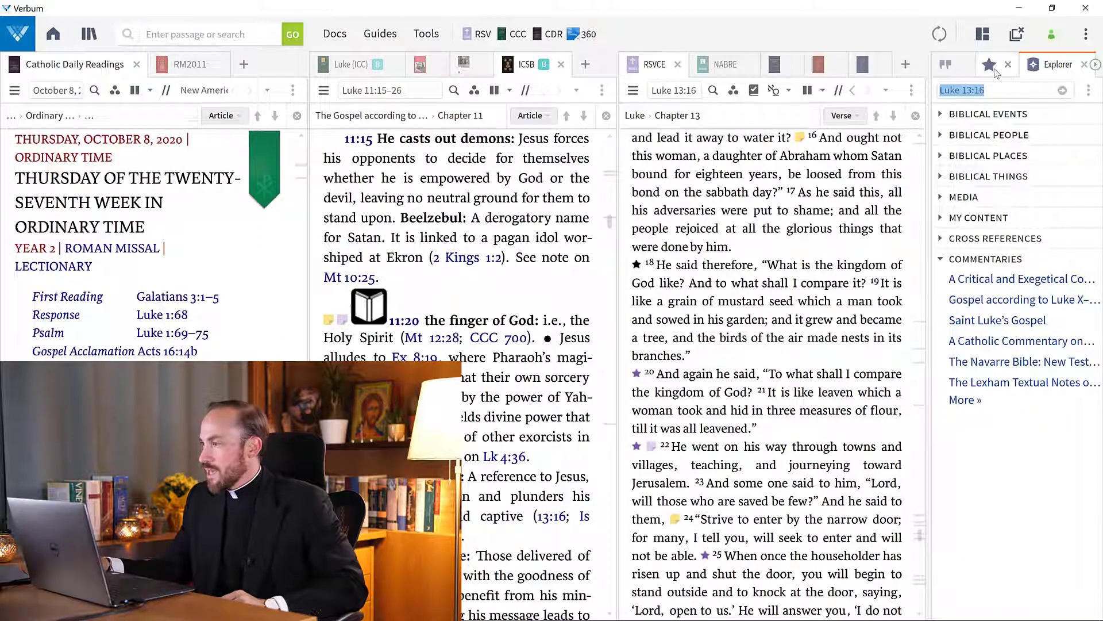
# Step: Expand the Favorites Bibles folder and drag RSVCE and NABRE into the Bible panel as tabs
pyautogui.click(995, 71)
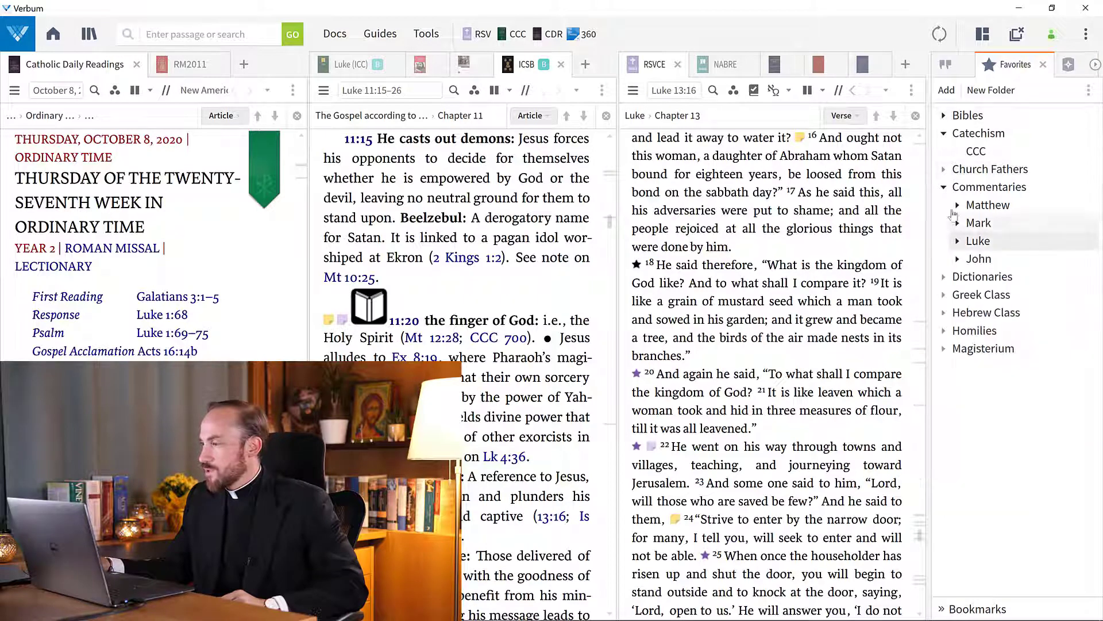
pyautogui.click(943, 117)
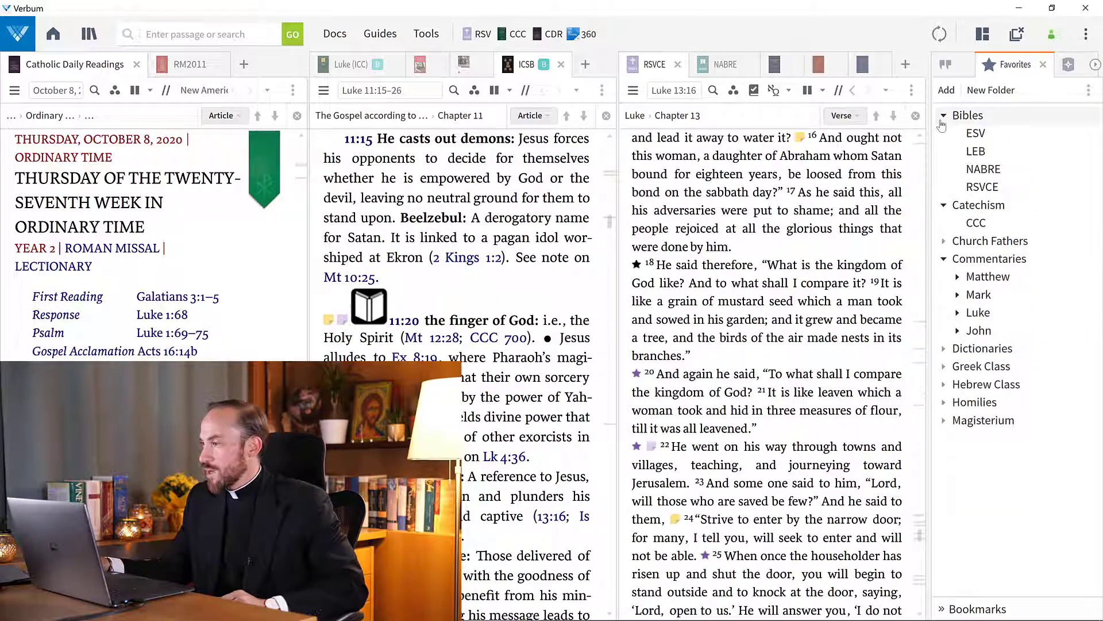
pyautogui.moveTo(981, 187); pyautogui.dragTo(895, 87)
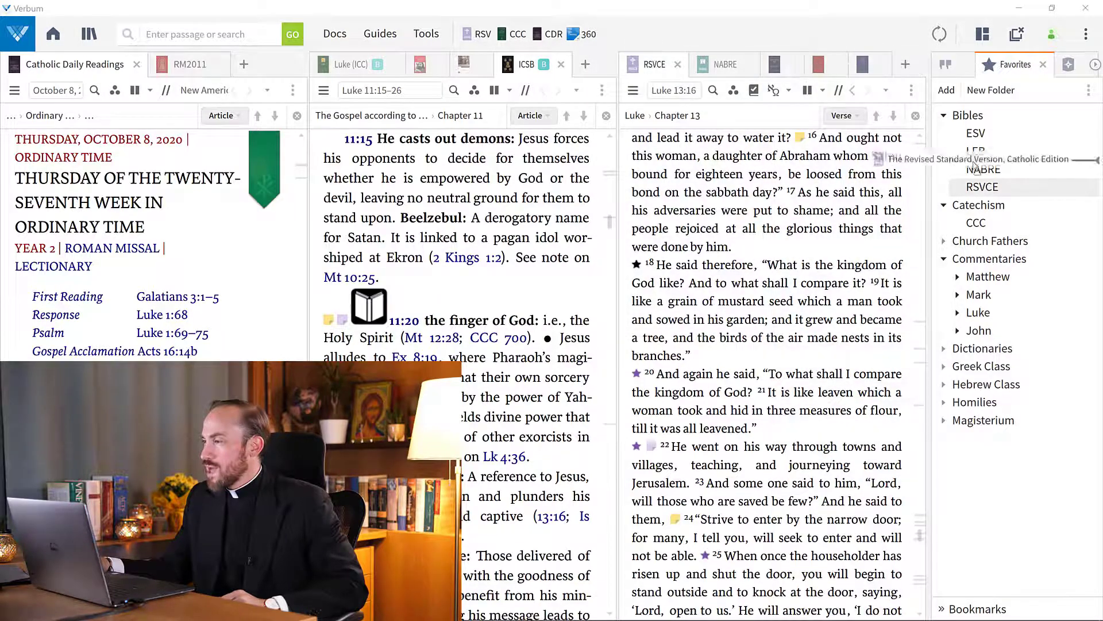
pyautogui.moveTo(980, 167)
pyautogui.mouseDown()
pyautogui.moveTo(931, 146)
pyautogui.moveTo(894, 77)
pyautogui.moveTo(893, 131)
pyautogui.mouseUp()
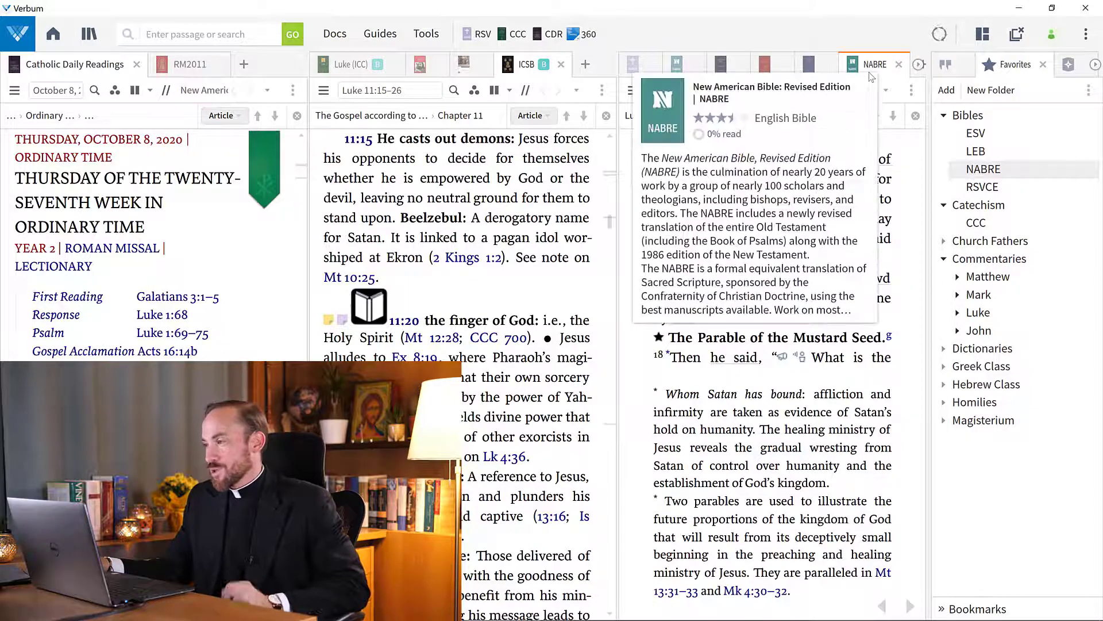
# Step: Switch to the NABRE tab, check its panel options, and follow the 2 Kings 1:2 cross-reference
pyautogui.click(676, 64)
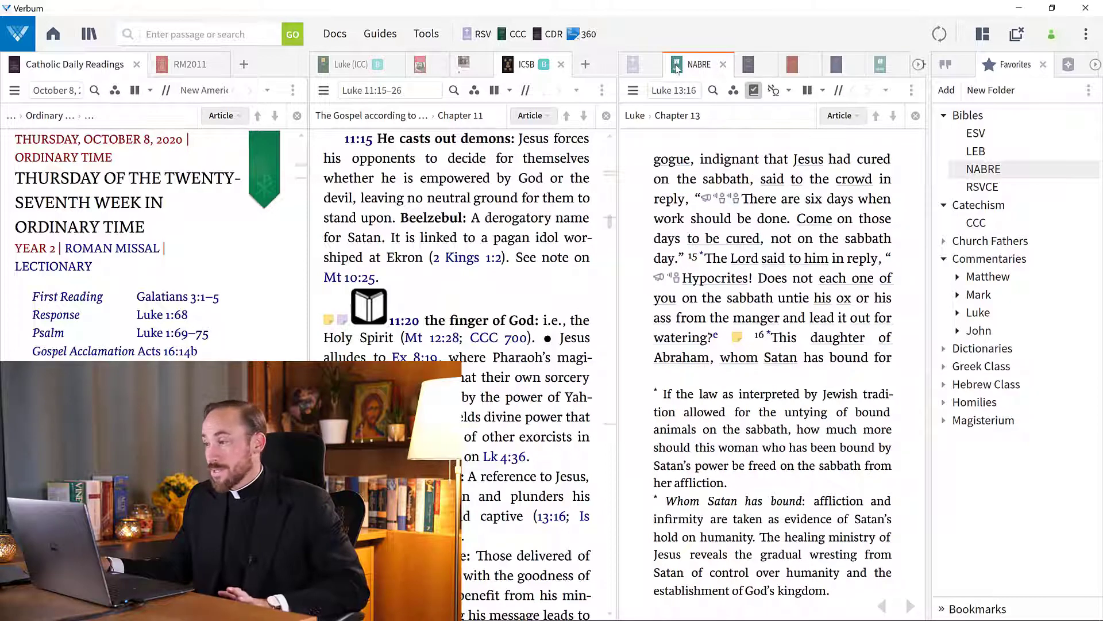
pyautogui.click(912, 91)
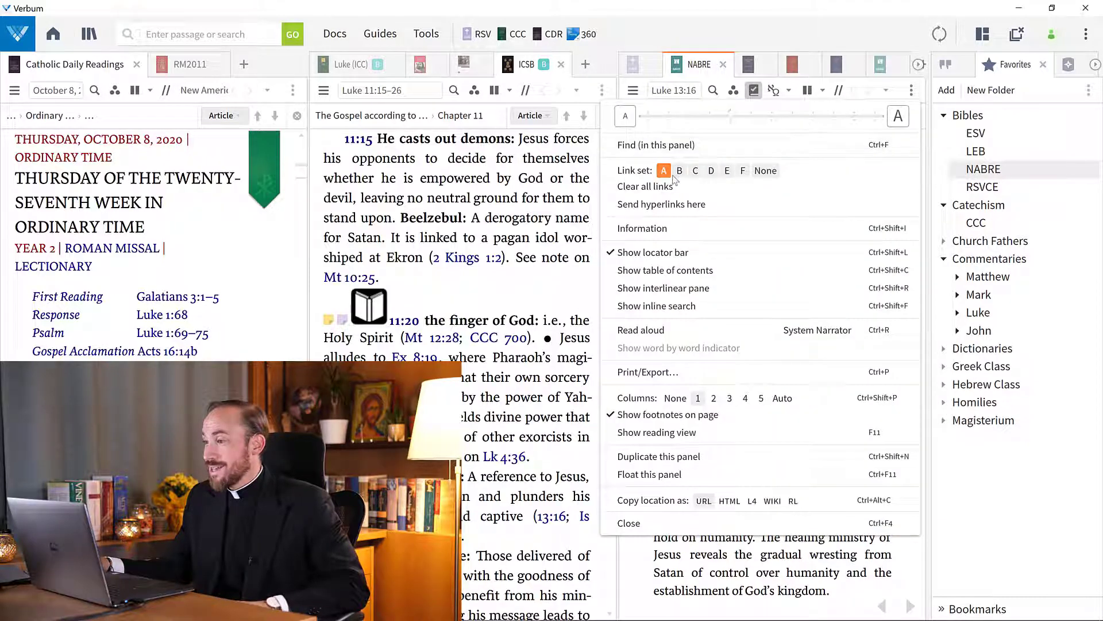
pyautogui.click(907, 90)
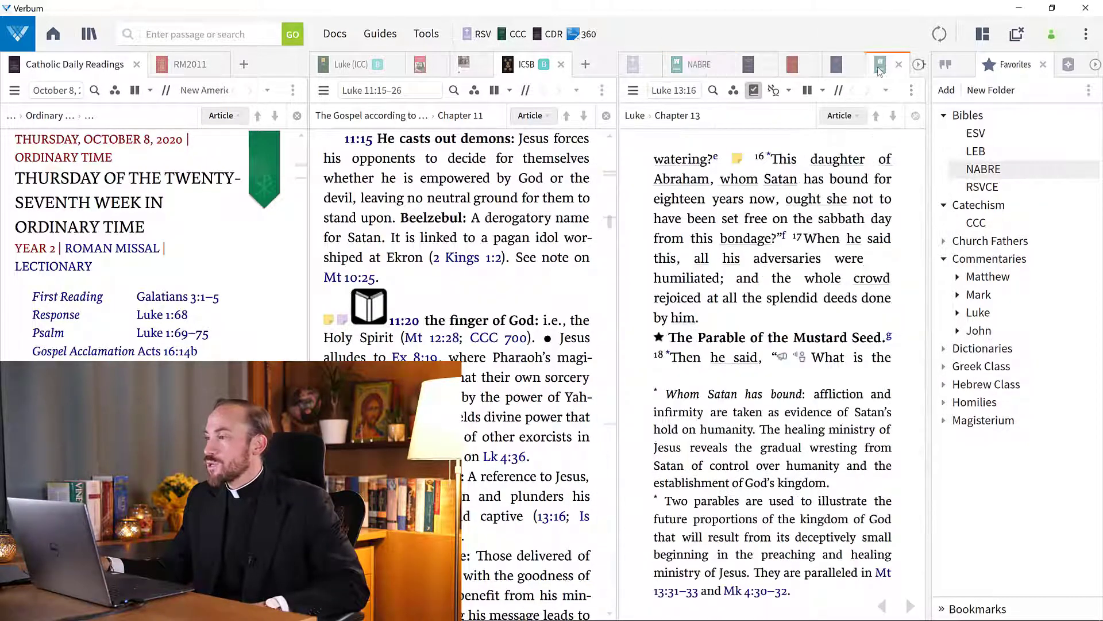
pyautogui.click(912, 91)
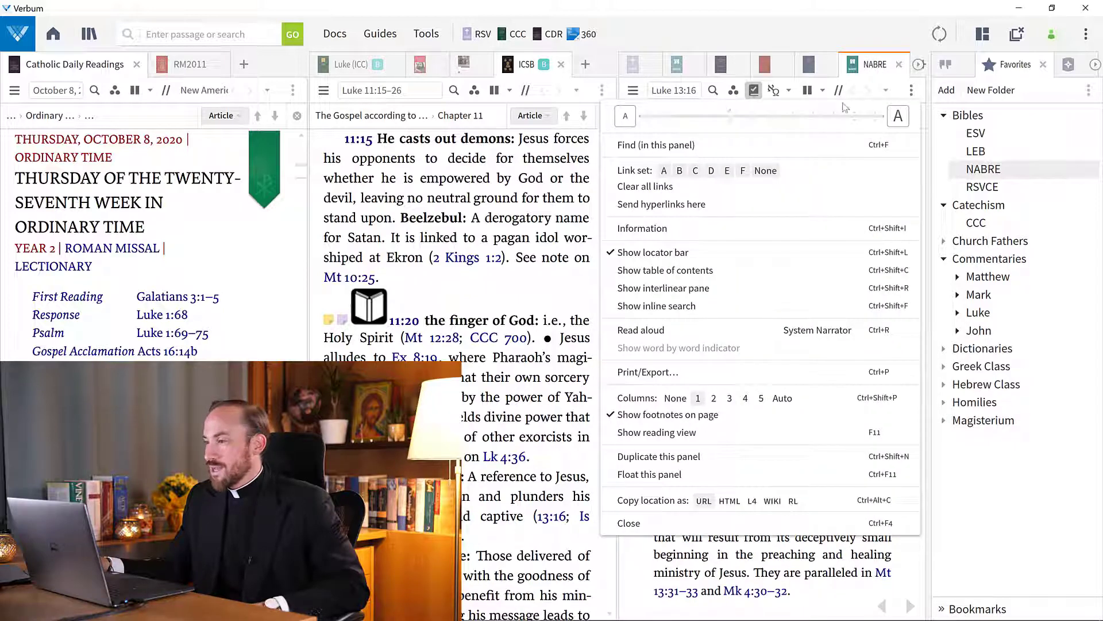
pyautogui.click(683, 205)
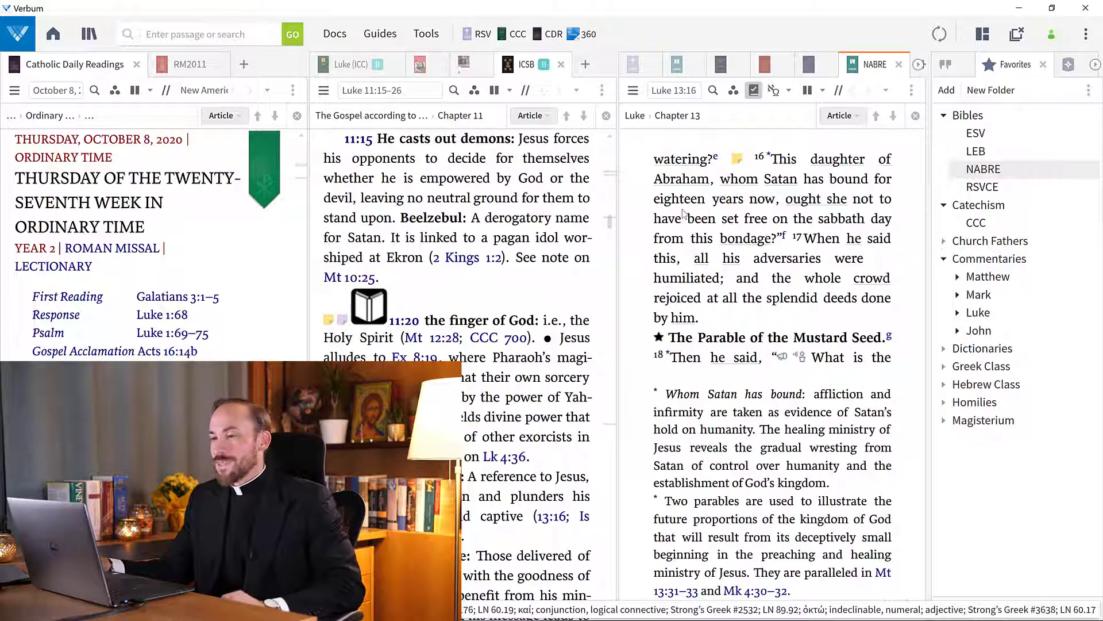
pyautogui.click(463, 264)
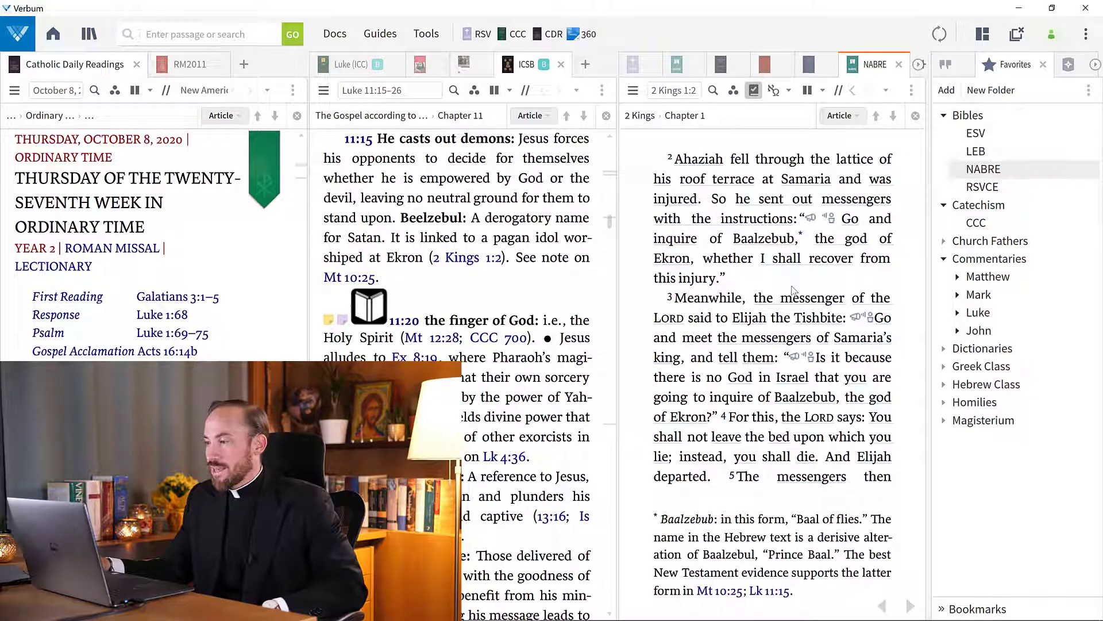
pyautogui.scroll(5, 630, 144)
# Step: Send the RSVCE Bible to Luke 11:5 by entering 'lk 11 5'
pyautogui.click(635, 66)
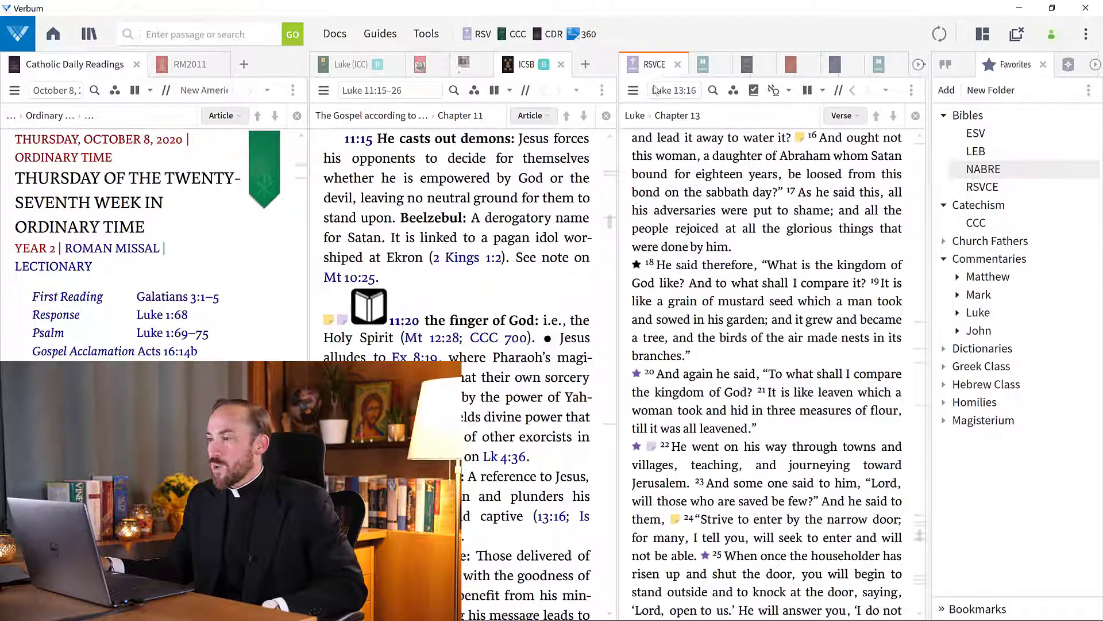
pyautogui.click(673, 91)
pyautogui.write('lk 11 5')
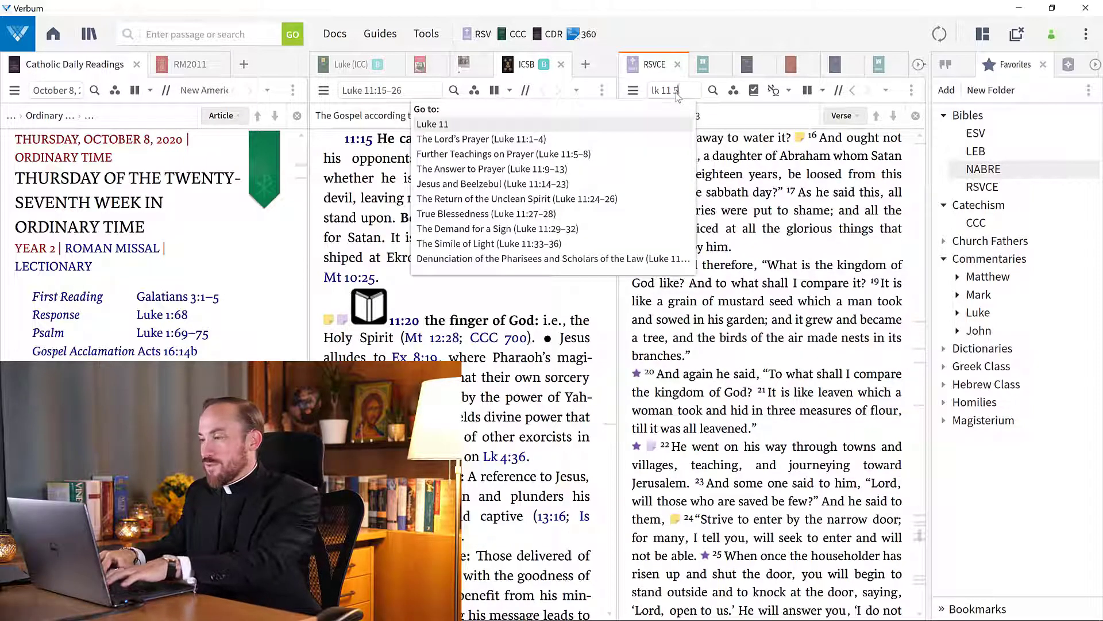
pyautogui.press('Return')
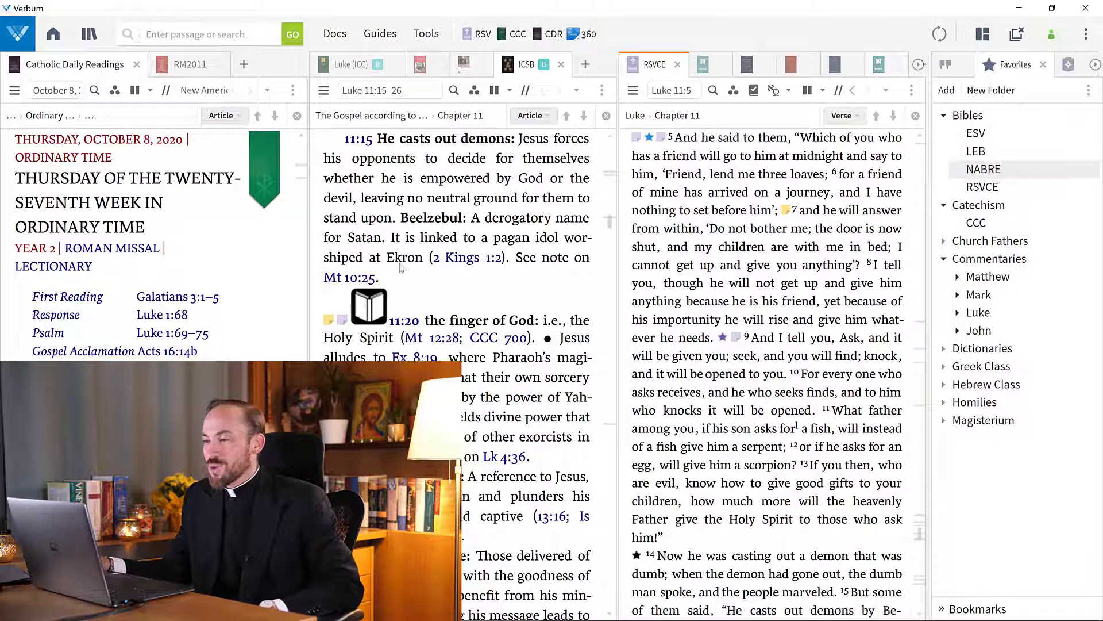
# Step: Follow the commentary's Mt 10:25 link and open 2 Kings 1:2–16 in the NABRE
pyautogui.click(361, 279)
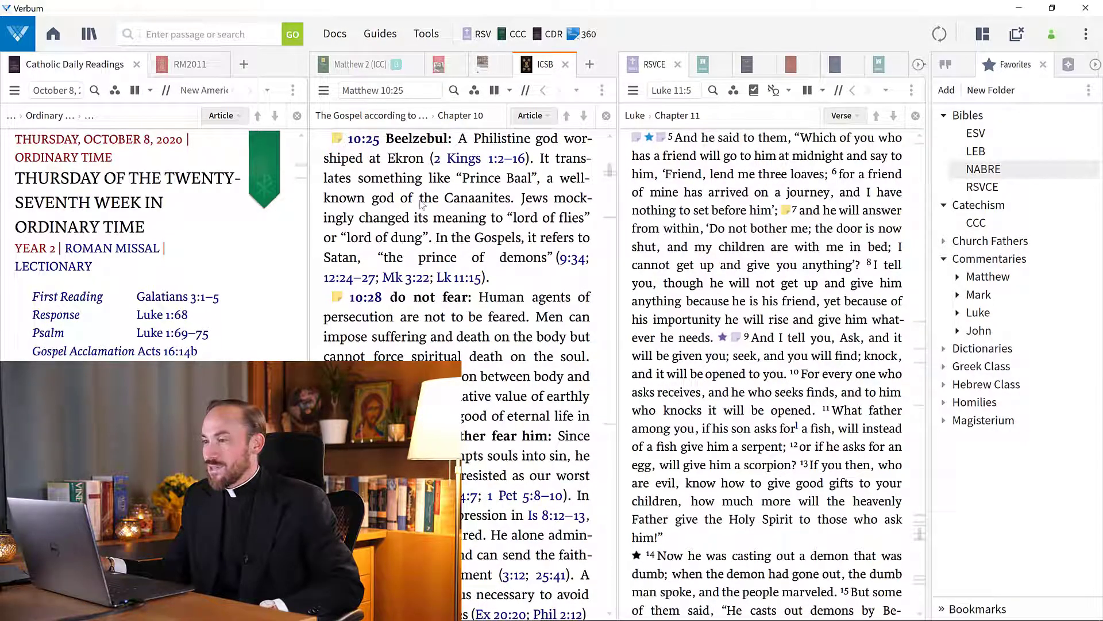
pyautogui.click(460, 164)
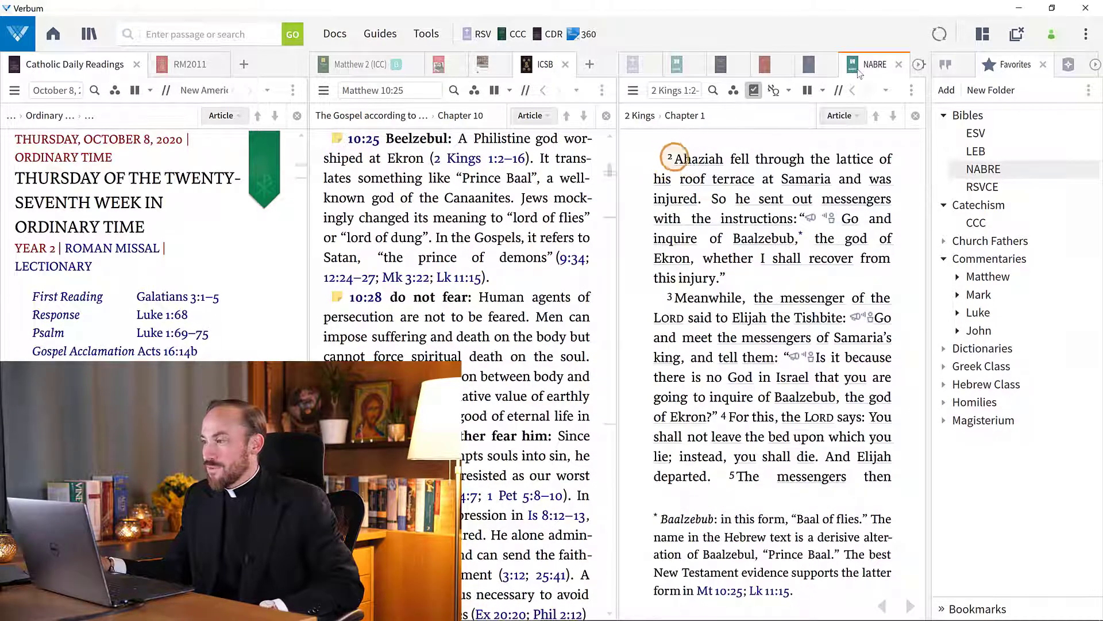
pyautogui.click(912, 92)
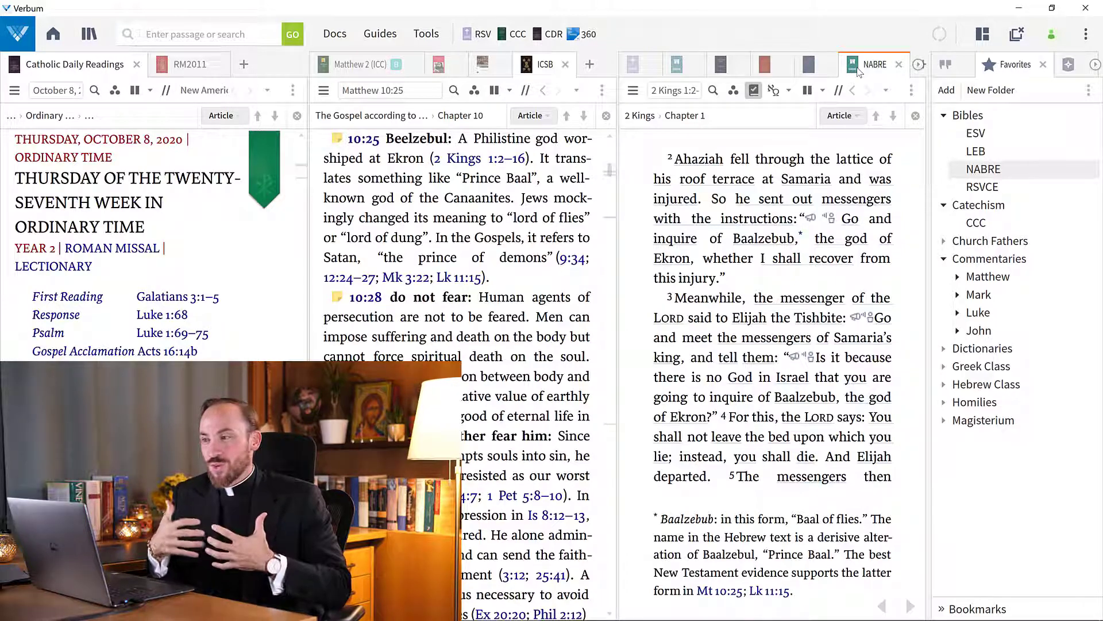
# Step: Send the ICC commentary to Luke 11 with 'lk 11', then switch to the AYBC Luke 10–24 tab
pyautogui.click(361, 64)
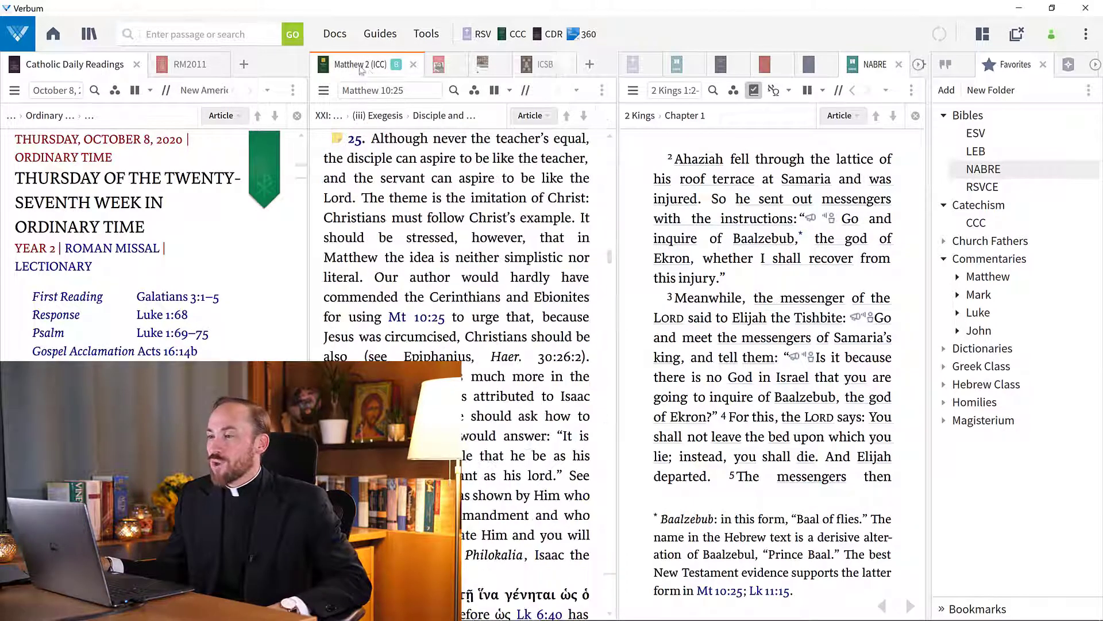
pyautogui.click(409, 90)
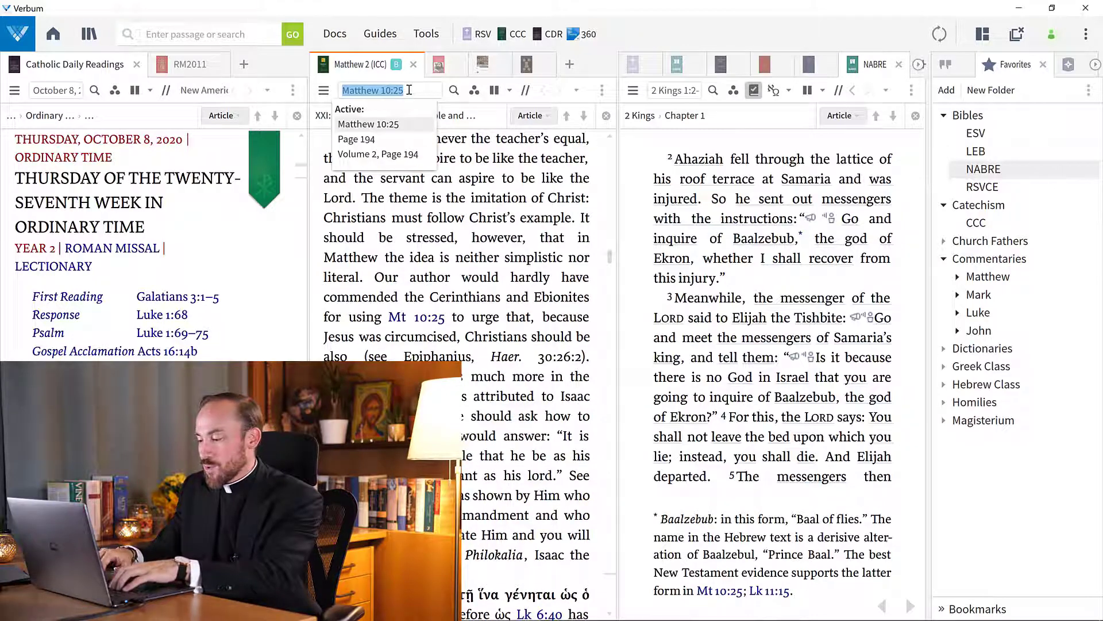
pyautogui.write('lk 11')
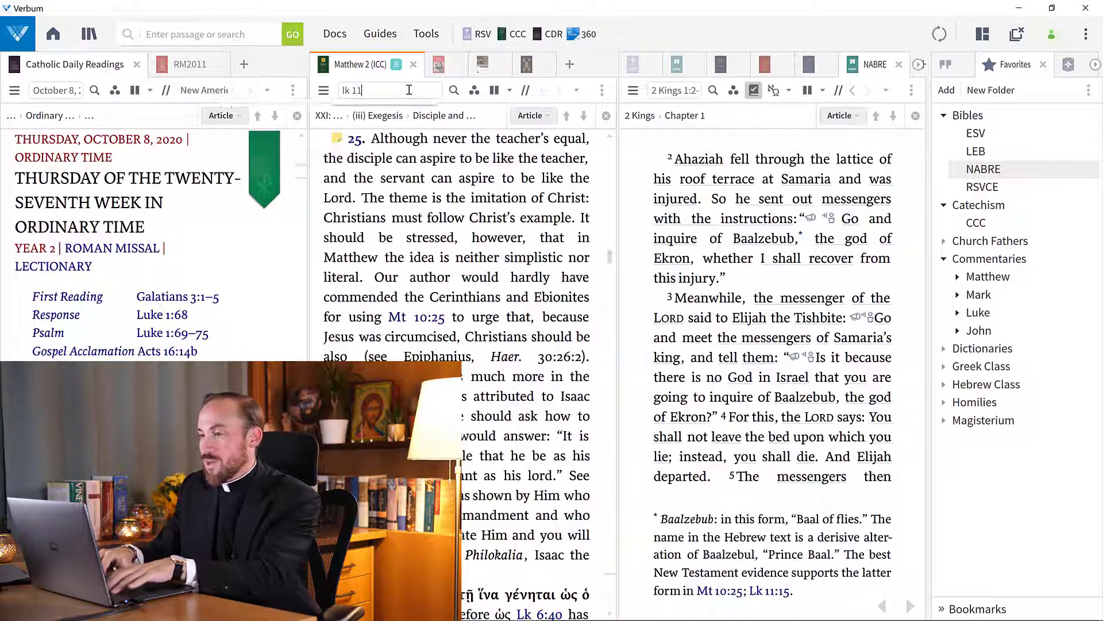
pyautogui.press('Return')
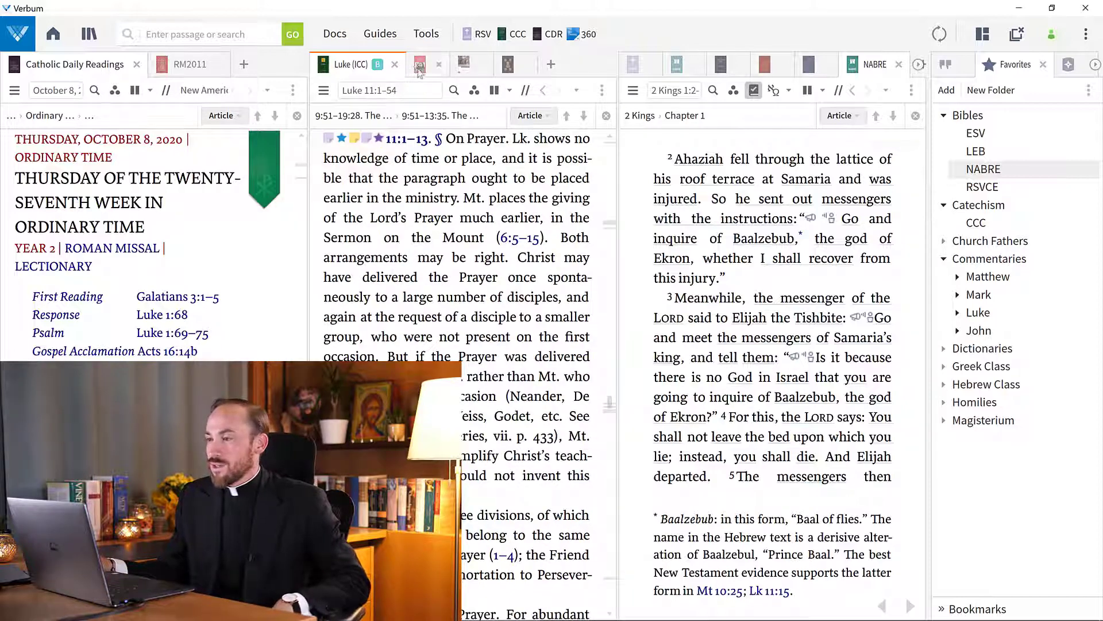
pyautogui.click(420, 66)
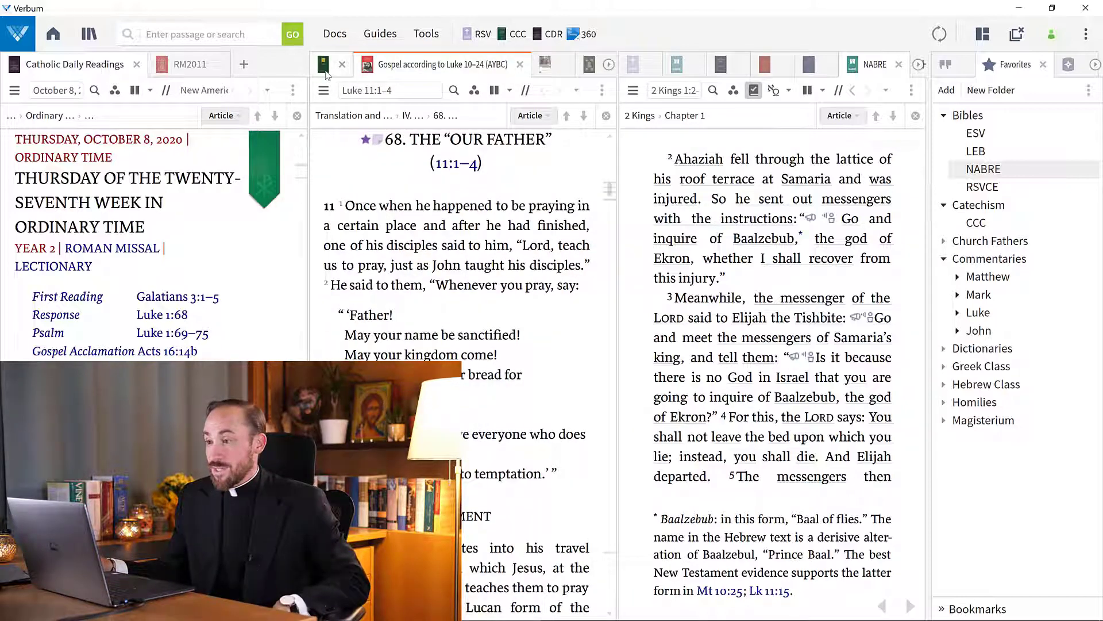
pyautogui.moveTo(326, 74)
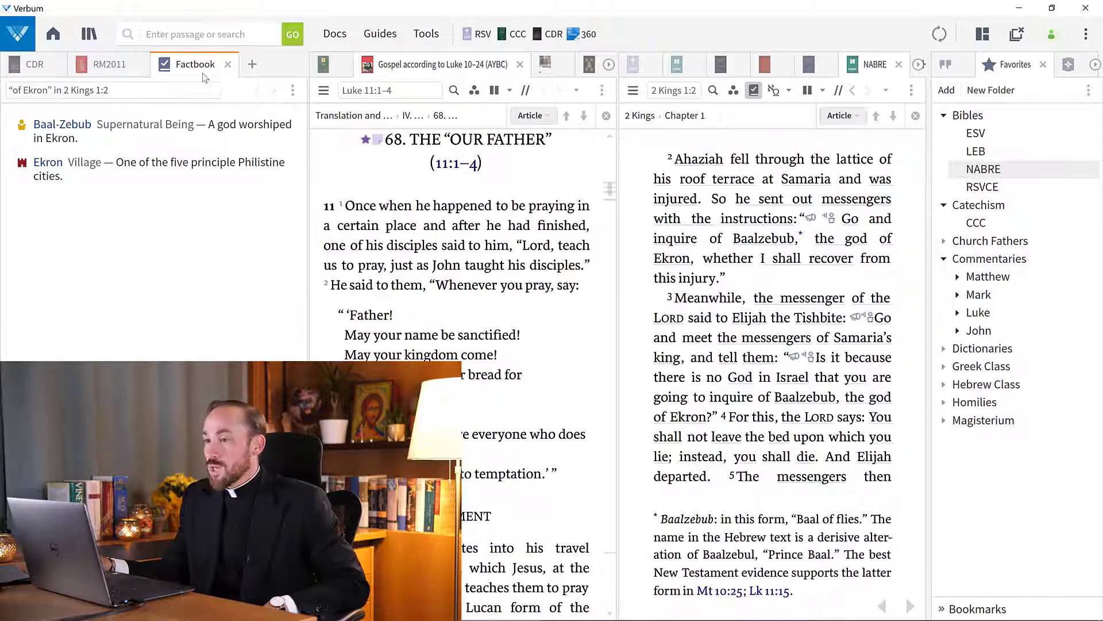
# Step: Pull out the Factbook, dock Cited By for Luke 11:5 in its own panel, and widen the Cited By and 2 Kings panels
pyautogui.moveTo(202, 74); pyautogui.dragTo(927, 244)
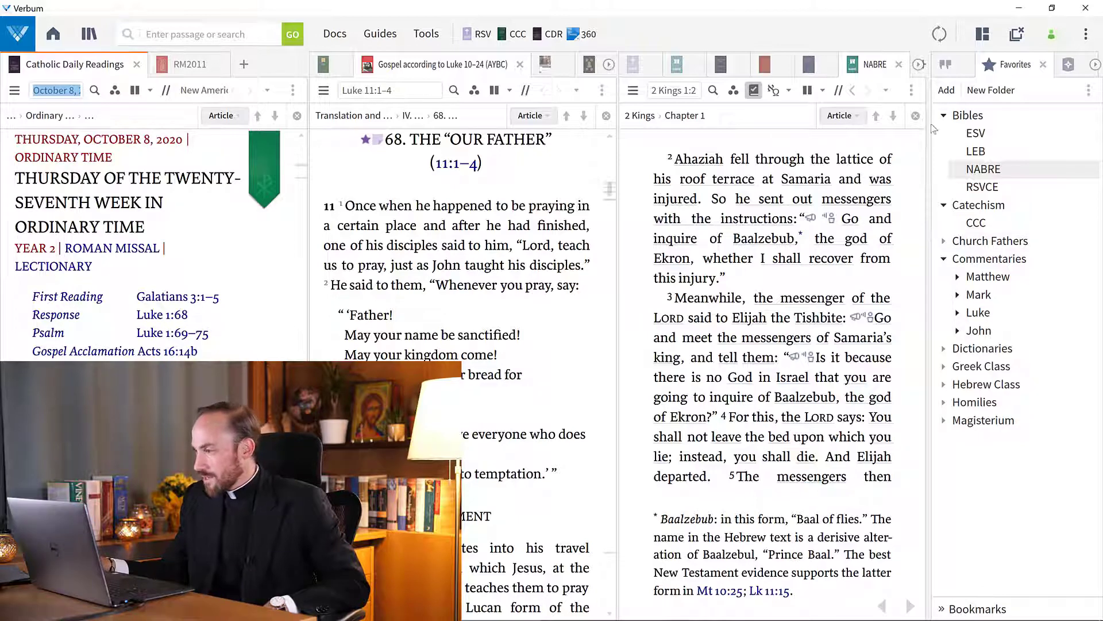
pyautogui.click(943, 67)
pyautogui.moveTo(943, 67); pyautogui.dragTo(927, 88)
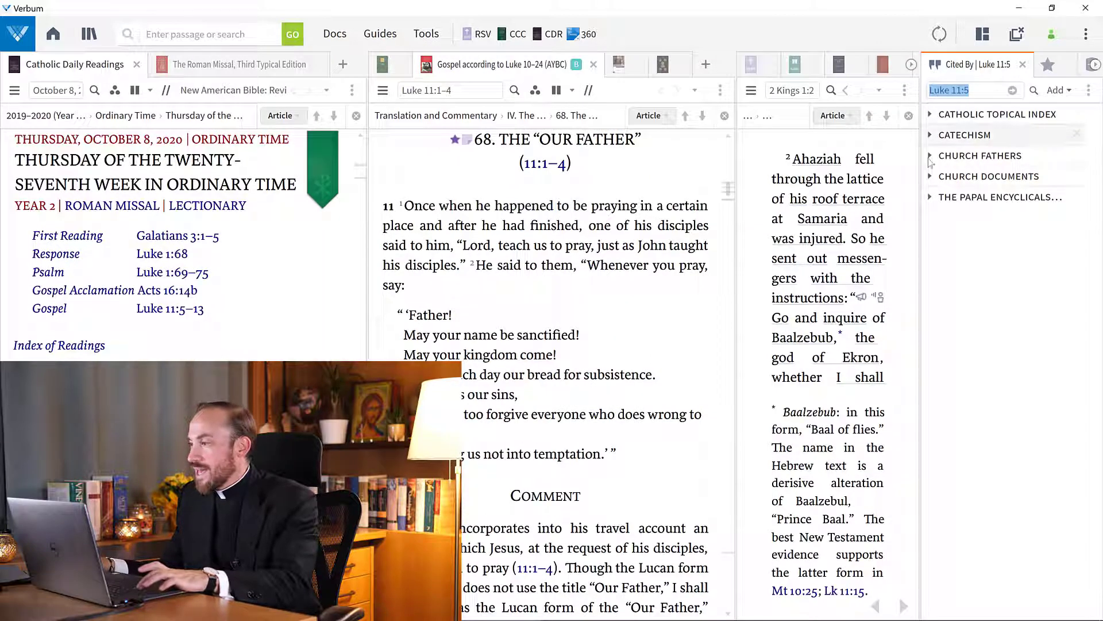
pyautogui.moveTo(919, 254)
pyautogui.mouseDown()
pyautogui.moveTo(884, 258)
pyautogui.moveTo(922, 261)
pyautogui.mouseUp()
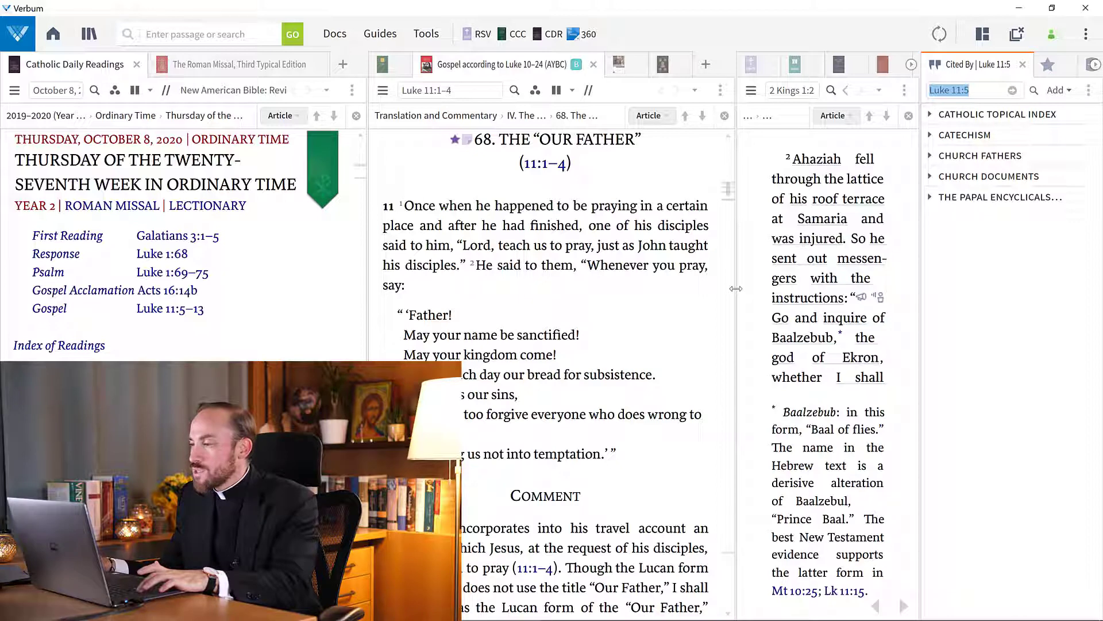
pyautogui.moveTo(736, 288); pyautogui.dragTo(644, 290)
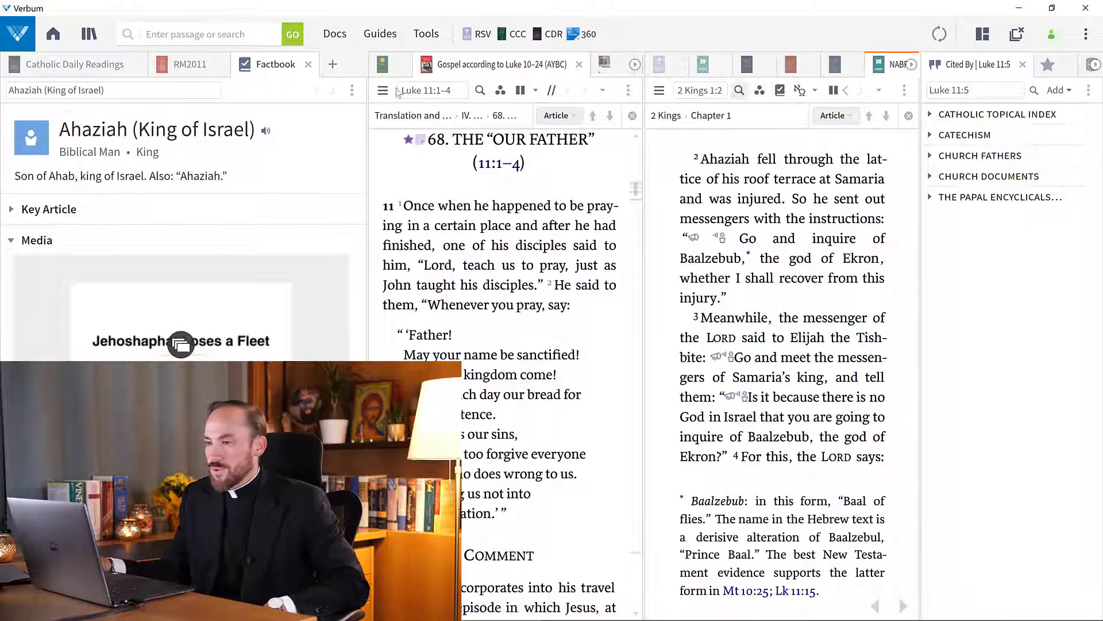
# Step: Close the Factbook, open the Galatians 3:1–5 and Luke 11:5–13 readings, and expand the Luke 11:7 note
pyautogui.middleClick(256, 73)
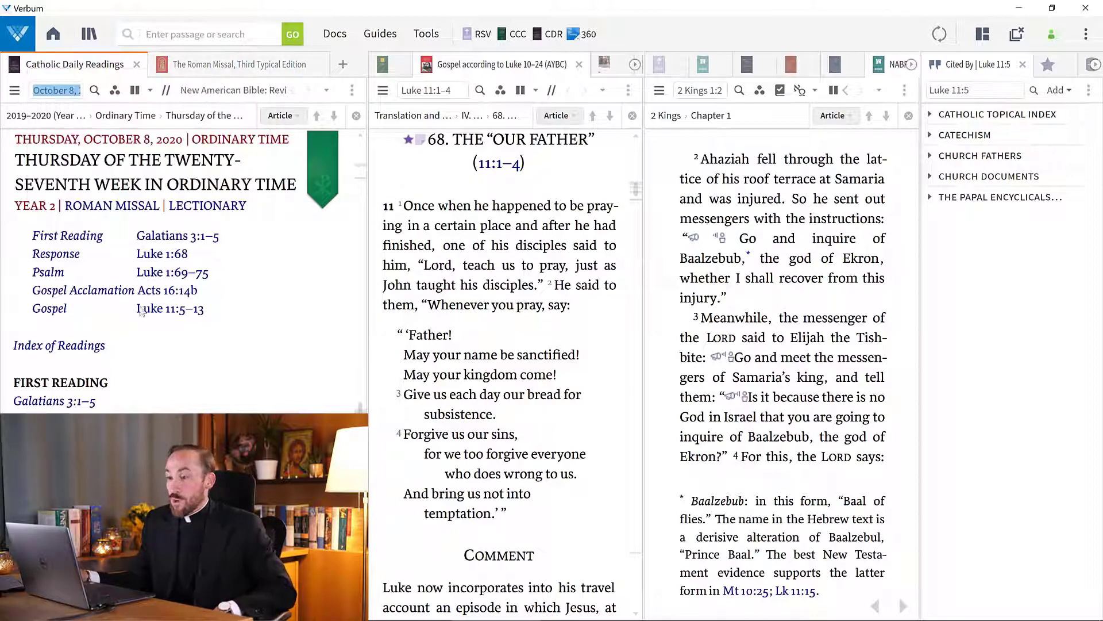
pyautogui.click(178, 241)
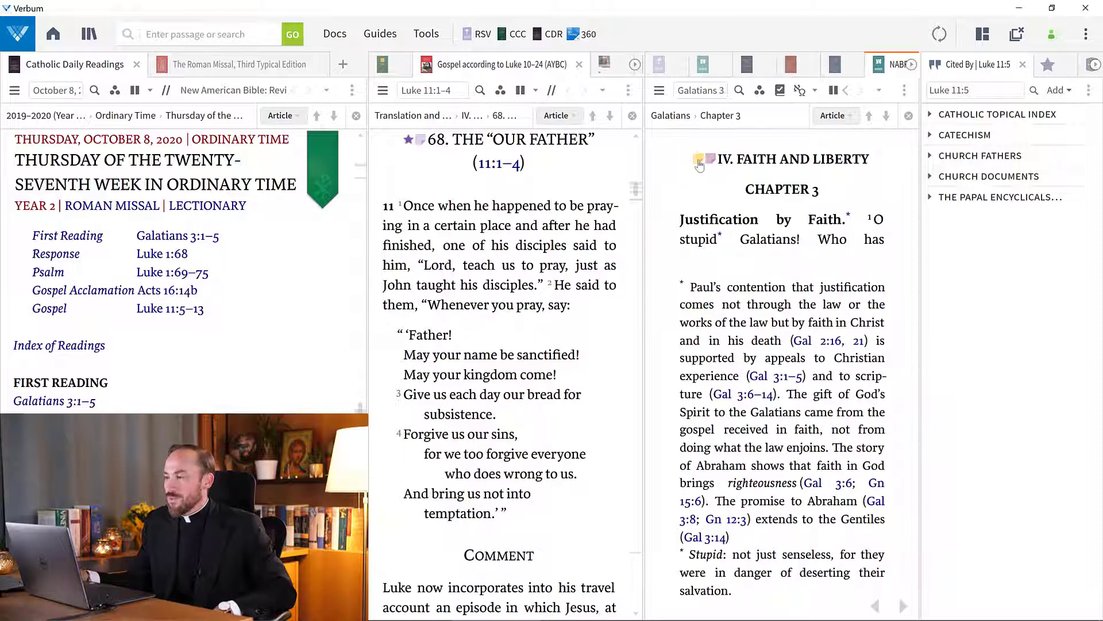
pyautogui.click(142, 309)
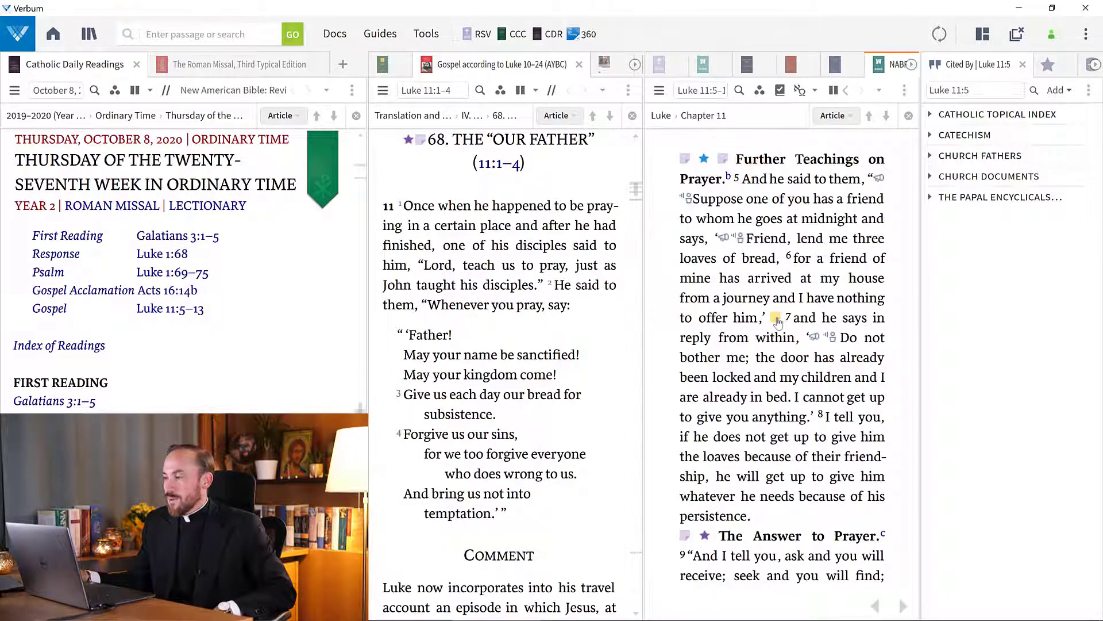
pyautogui.click(776, 319)
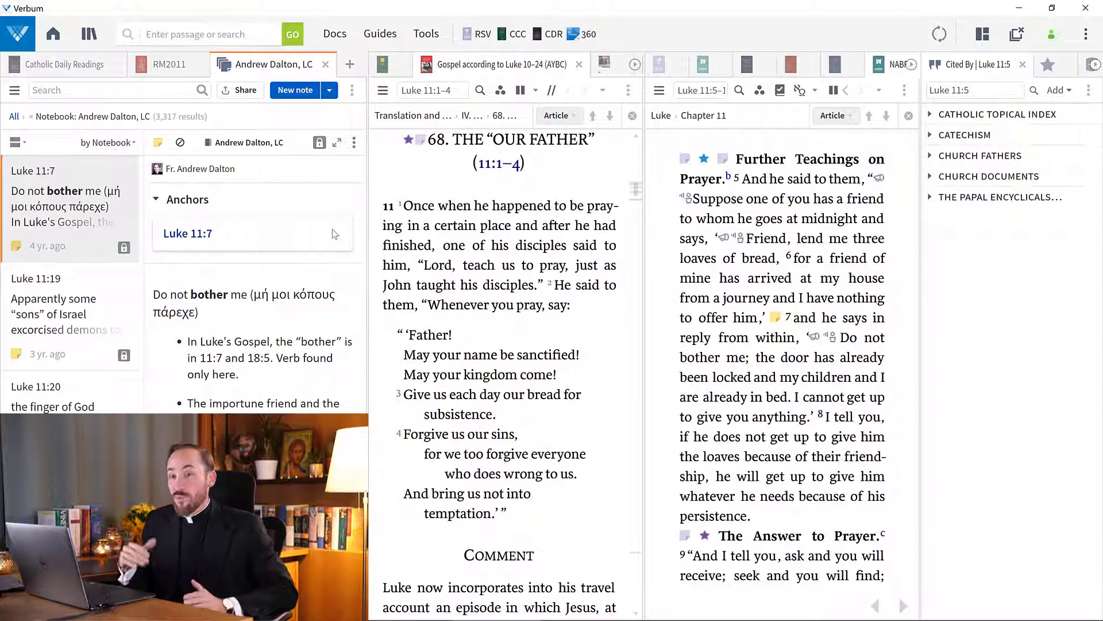
pyautogui.click(336, 144)
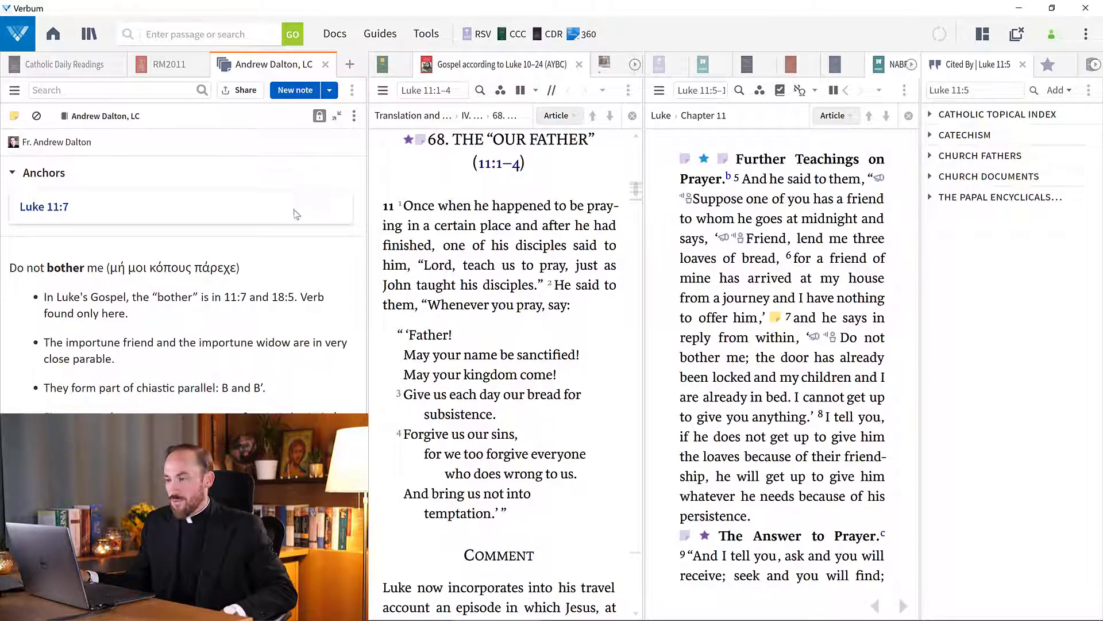
# Step: Review the note anchored to several Luke passages, then restore the October 8 daily readings on the left
pyautogui.click(725, 161)
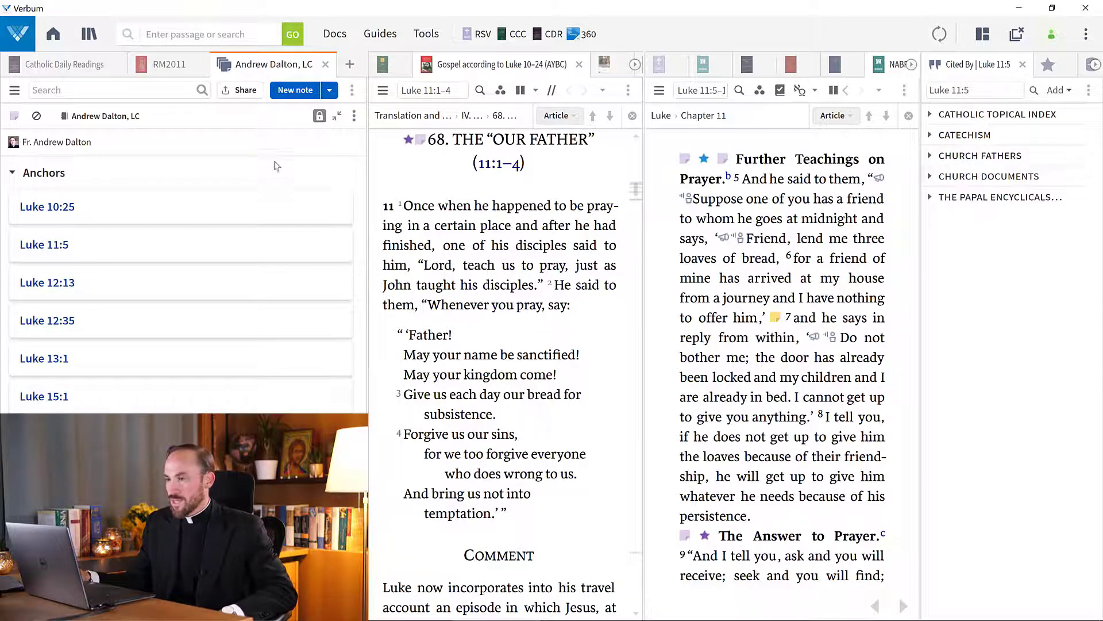
pyautogui.scroll(-2, 215, 354)
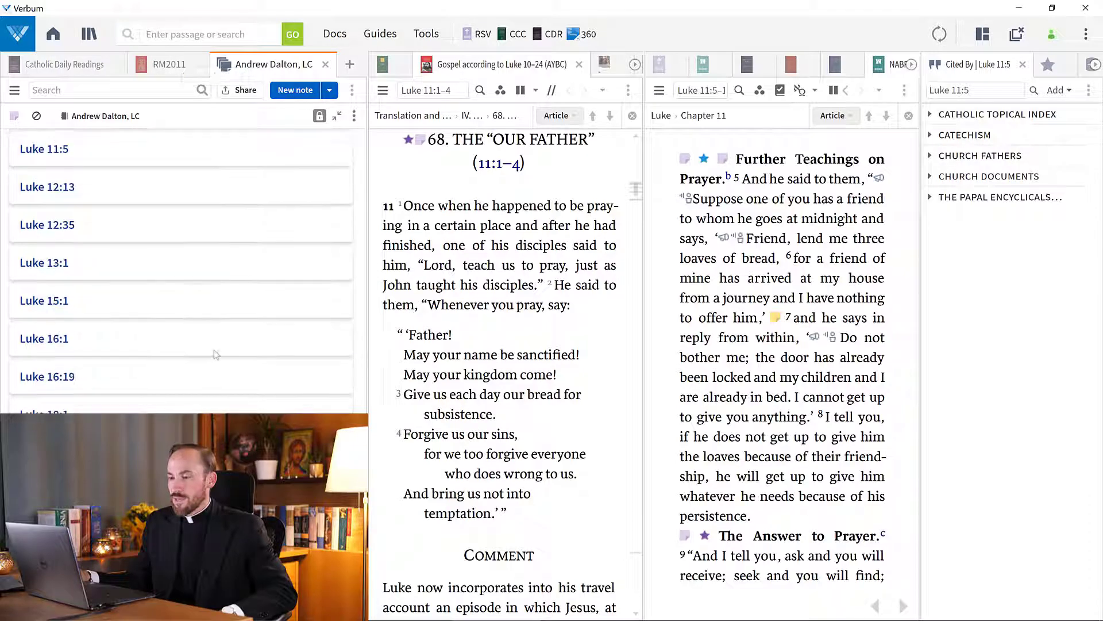
pyautogui.scroll(-1, 215, 354)
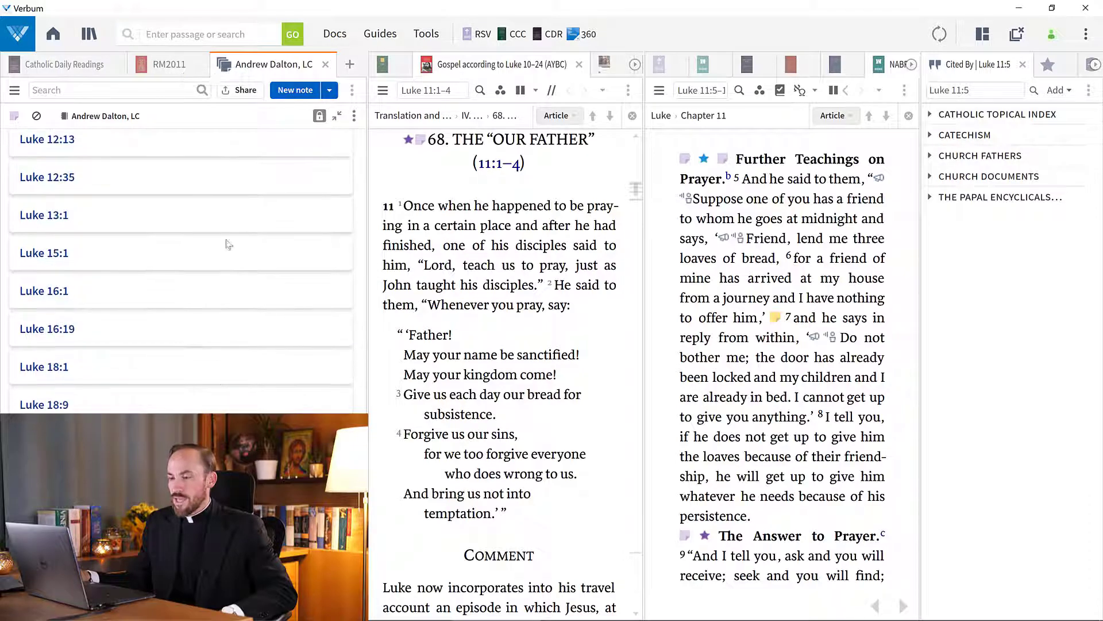
pyautogui.click(147, 67)
pyautogui.click(100, 66)
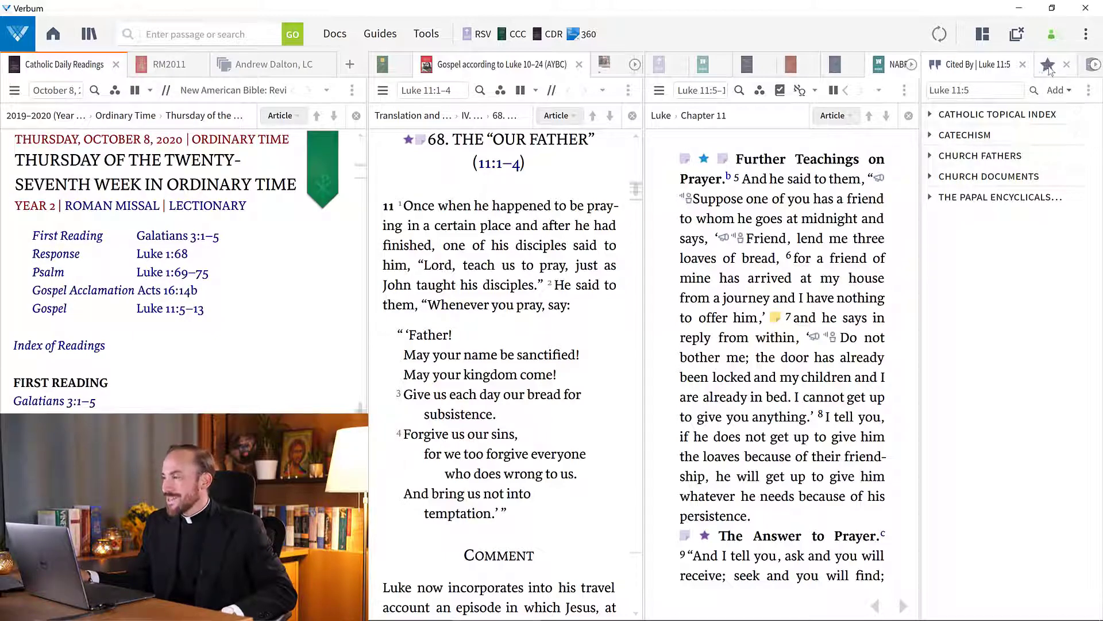
pyautogui.click(1095, 65)
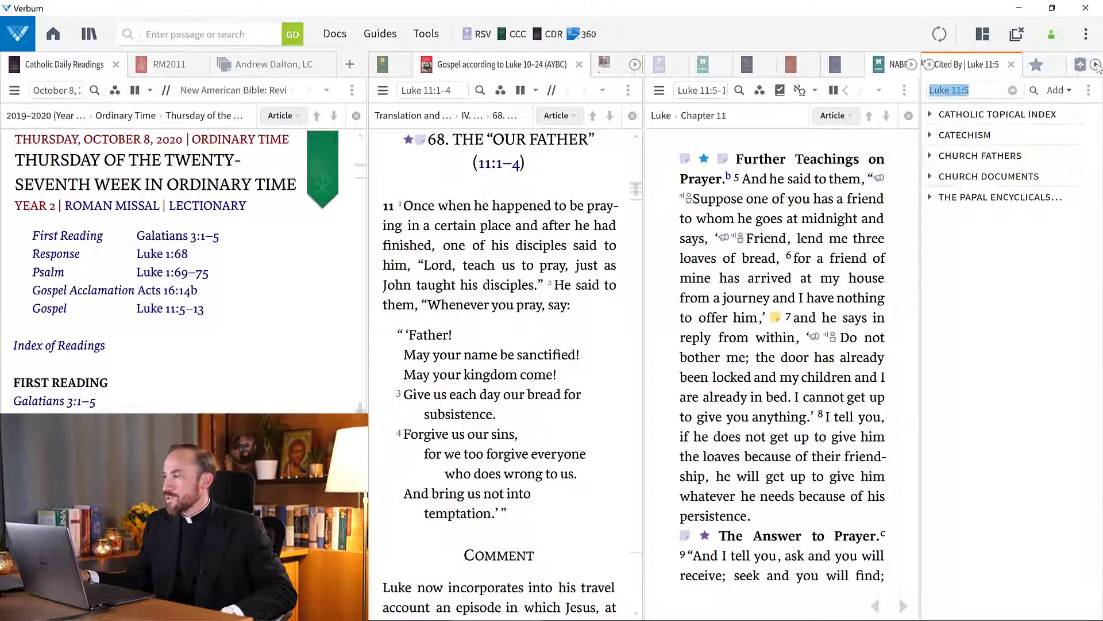
# Step: Show Luke (ICC) and RSVCE Luke 11, overwrite the Lectionary layout with this arrangement, and return home
pyautogui.click(382, 64)
pyautogui.click(659, 68)
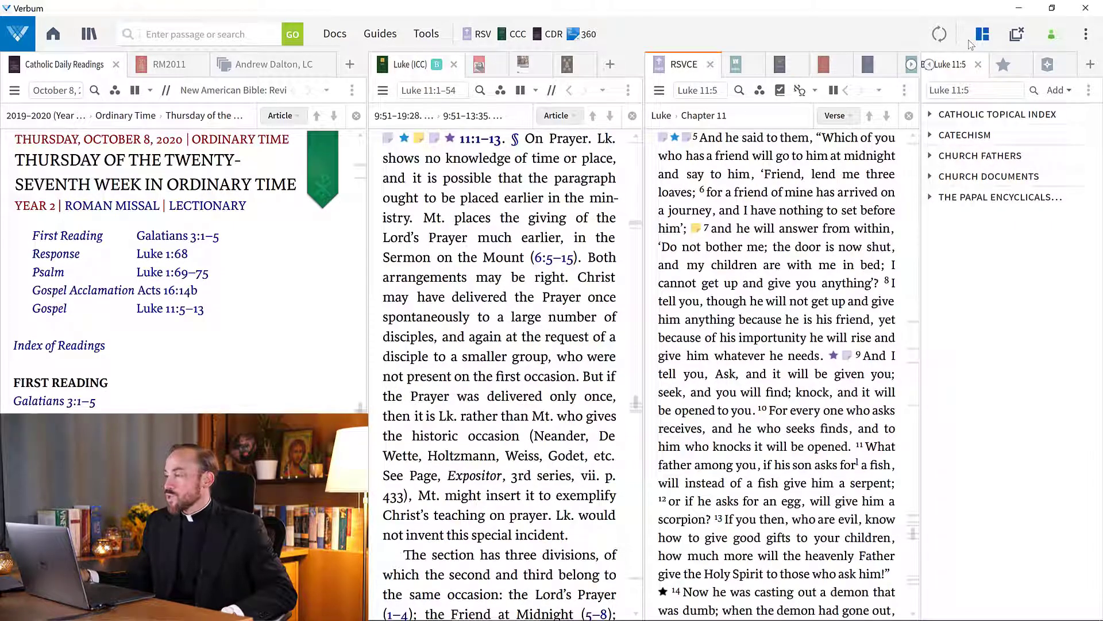
pyautogui.click(989, 39)
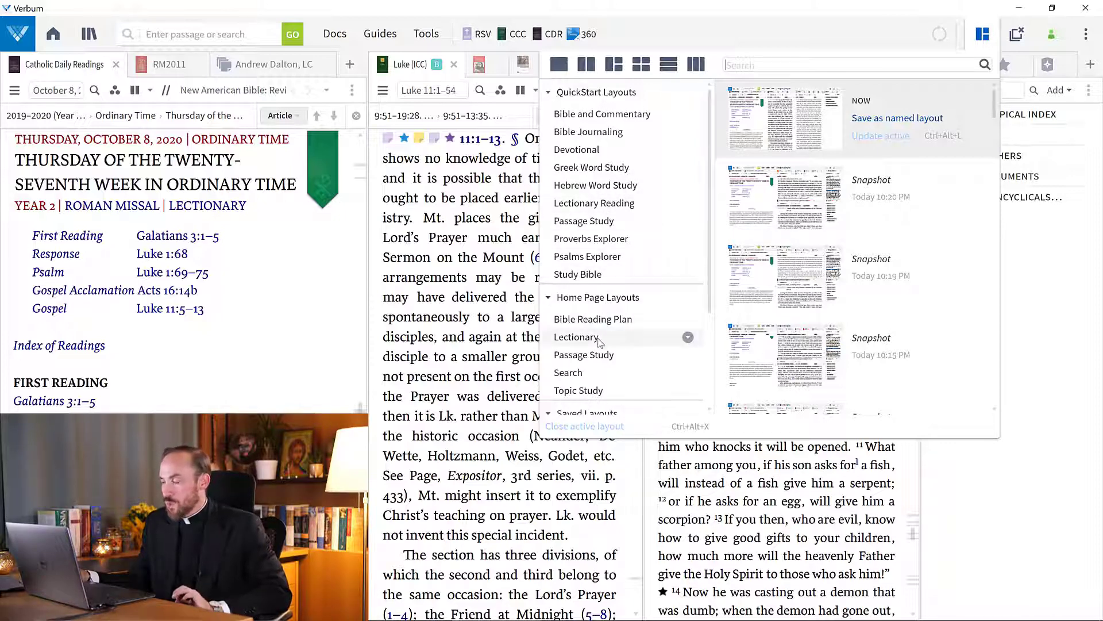
pyautogui.click(688, 338)
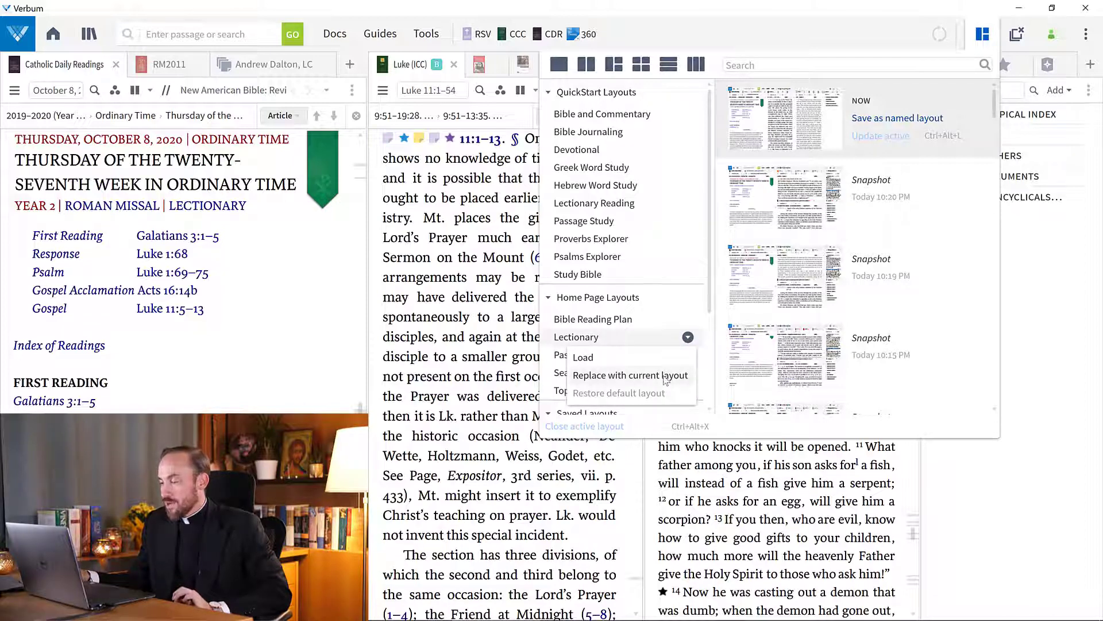
pyautogui.click(665, 377)
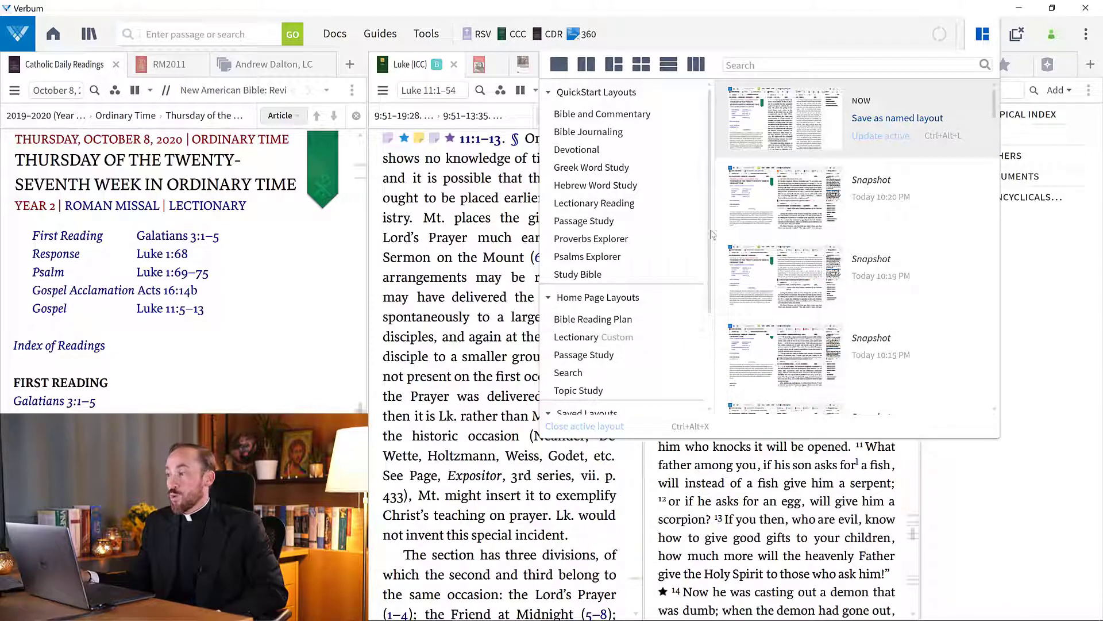
pyautogui.click(1015, 28)
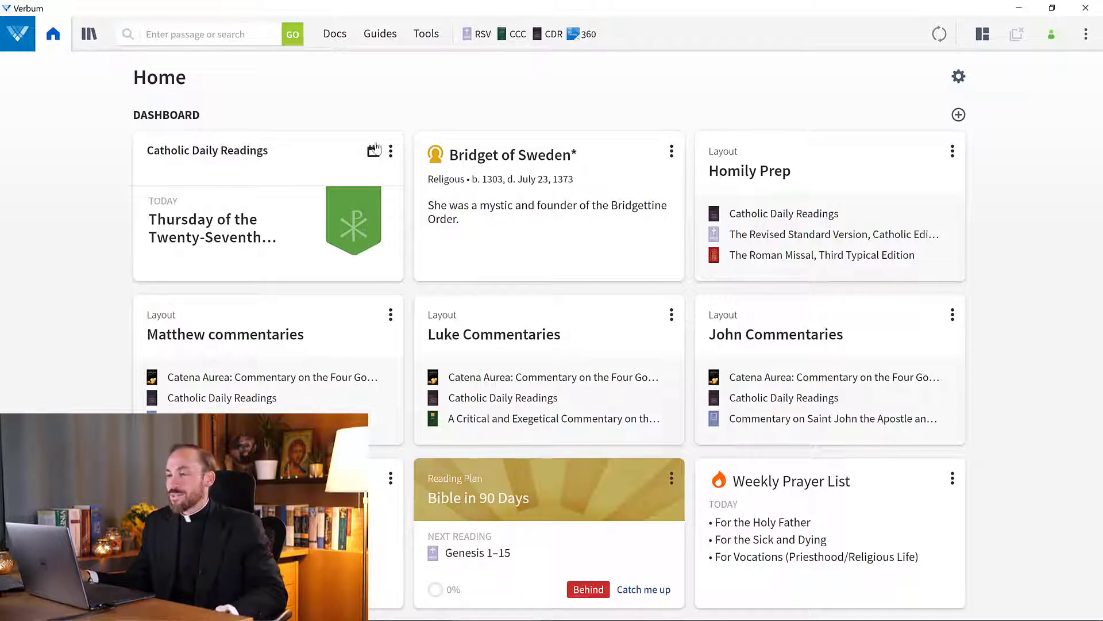
# Step: Pick Sunday, October 11 from the daily readings calendar to open the Lectionary layout
pyautogui.click(374, 152)
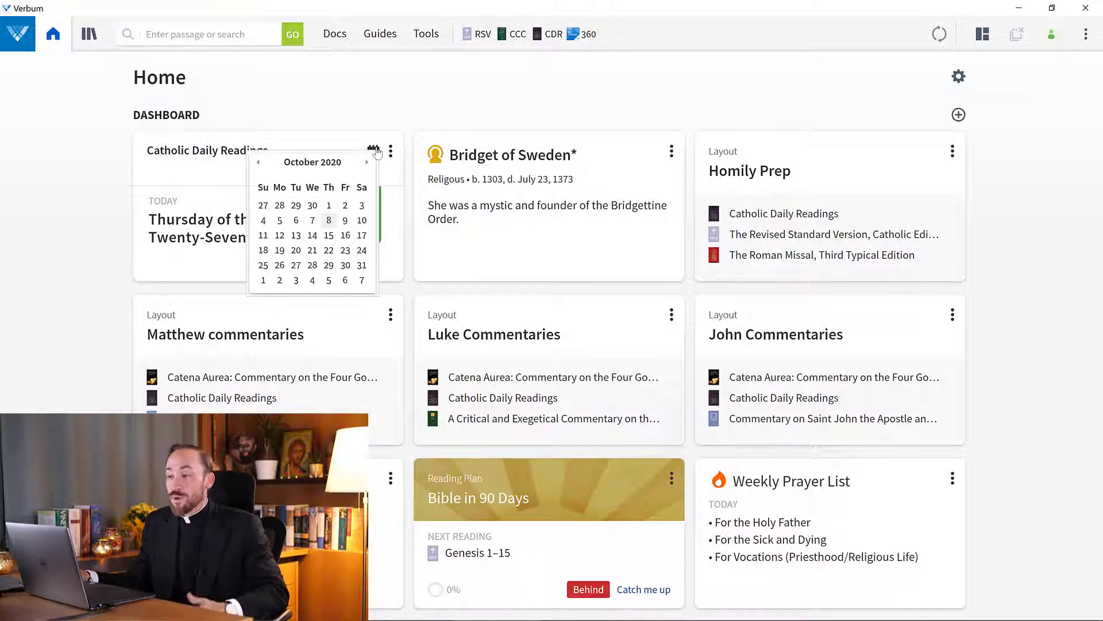
pyautogui.click(263, 235)
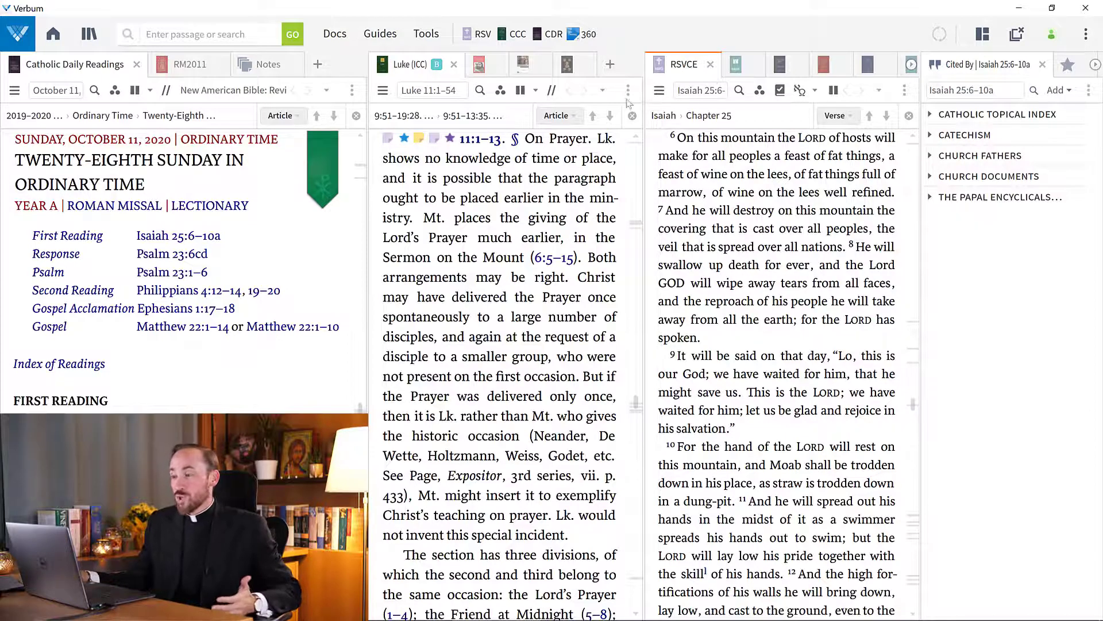
# Step: Open Favorites, collapse Bibles, and bring up the Matthew 22:1–14 Gospel reading
pyautogui.click(1067, 66)
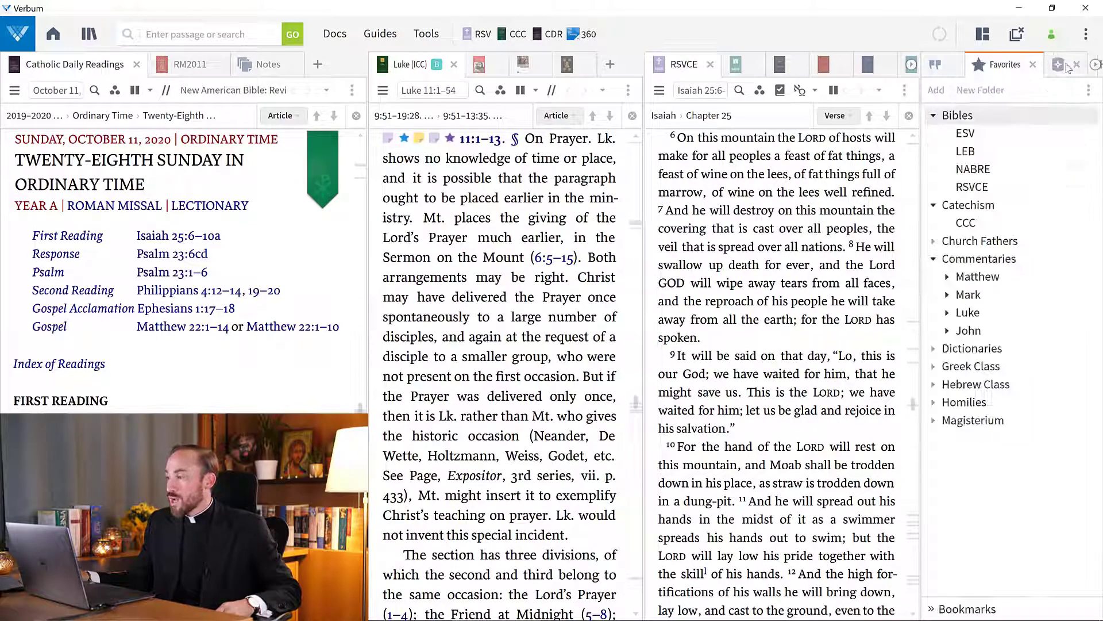
pyautogui.click(934, 117)
pyautogui.click(182, 333)
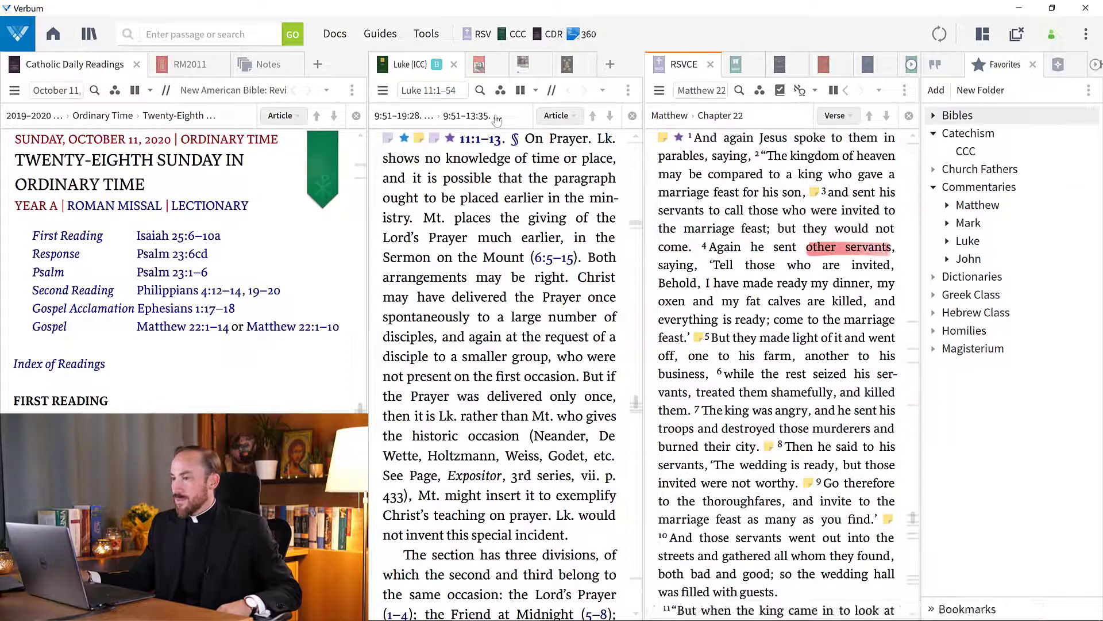
pyautogui.moveTo(185, 331)
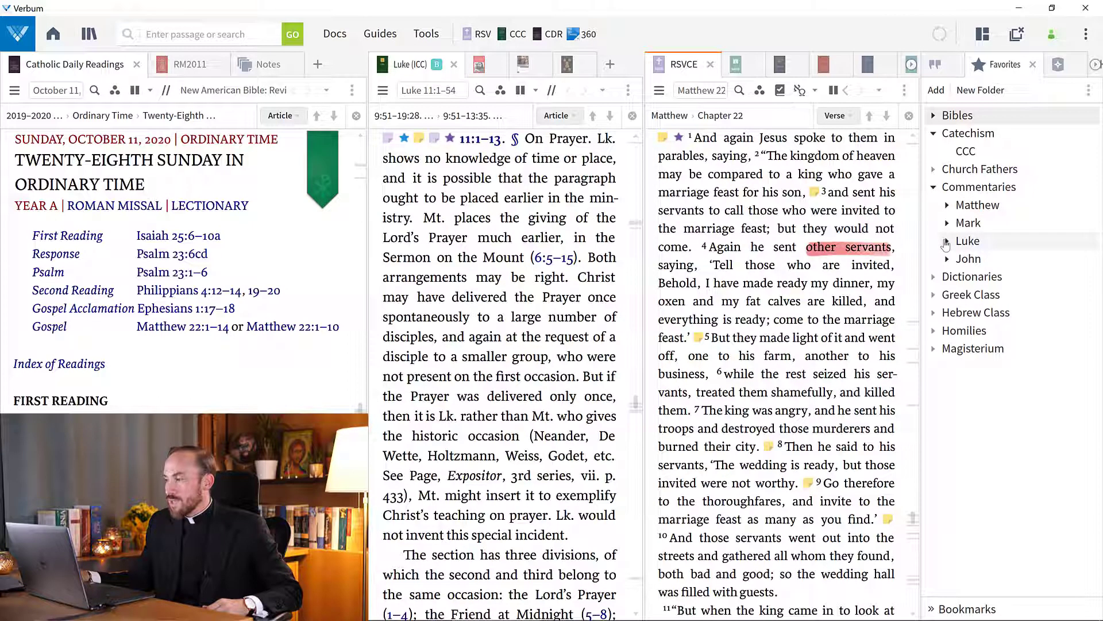
# Step: Browse the favourite Matthew and Mark commentaries, leaving the Luke commentaries expanded
pyautogui.click(947, 204)
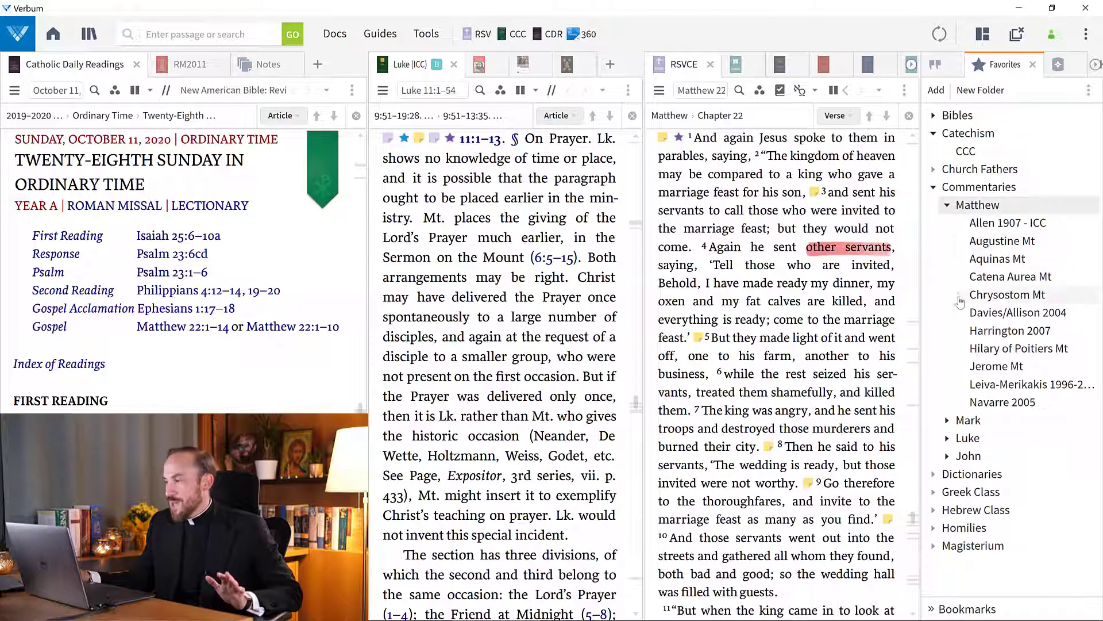
pyautogui.moveTo(989, 240)
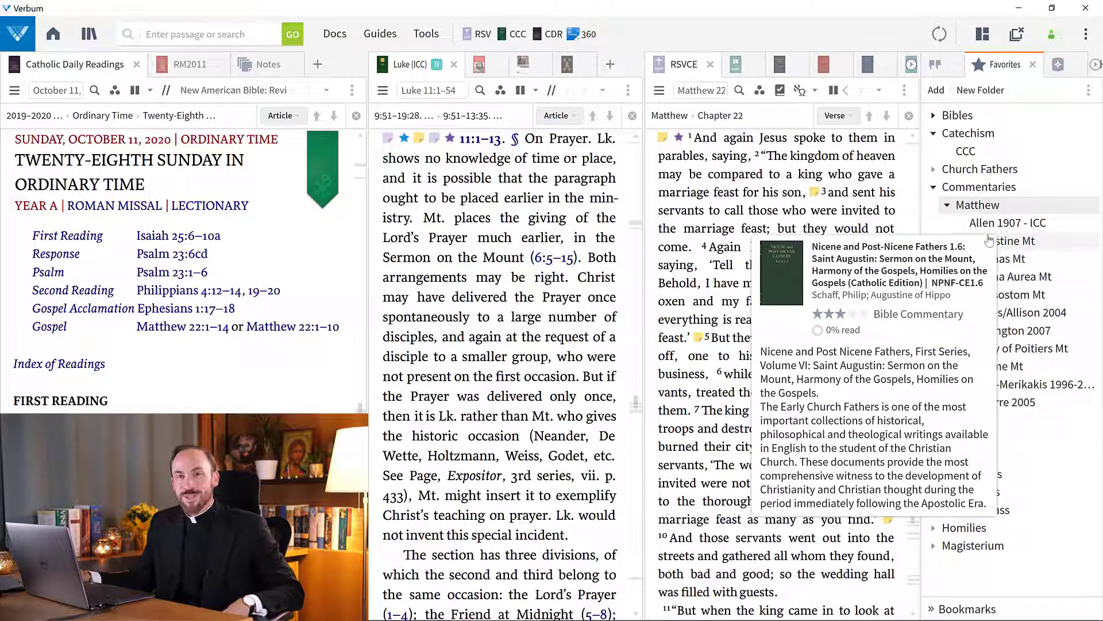
pyautogui.click(947, 207)
pyautogui.click(947, 225)
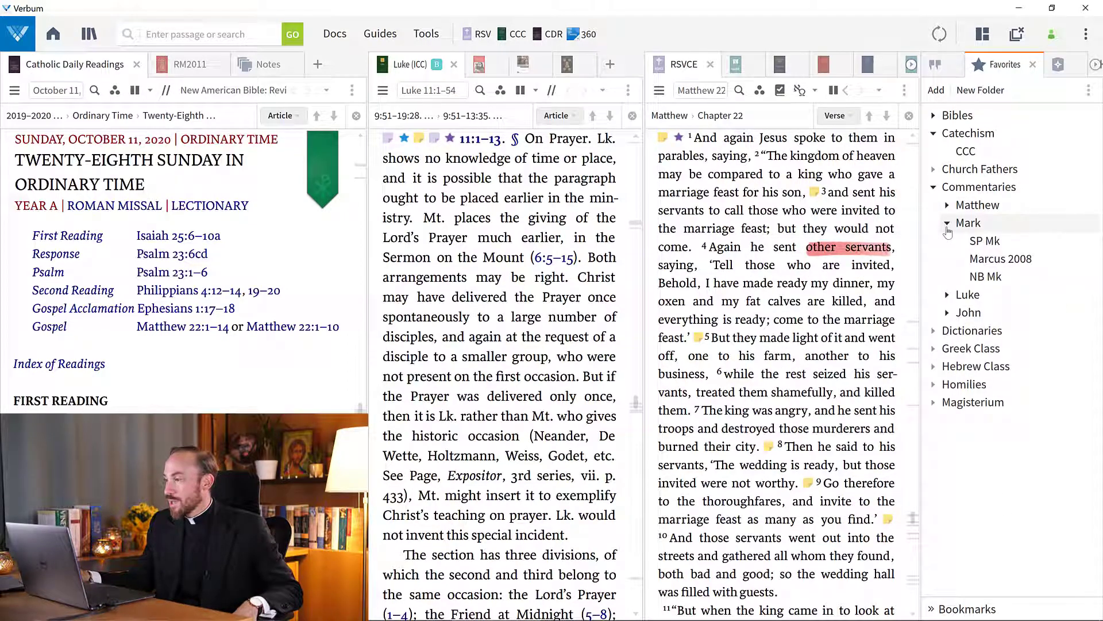
pyautogui.click(947, 225)
pyautogui.click(948, 242)
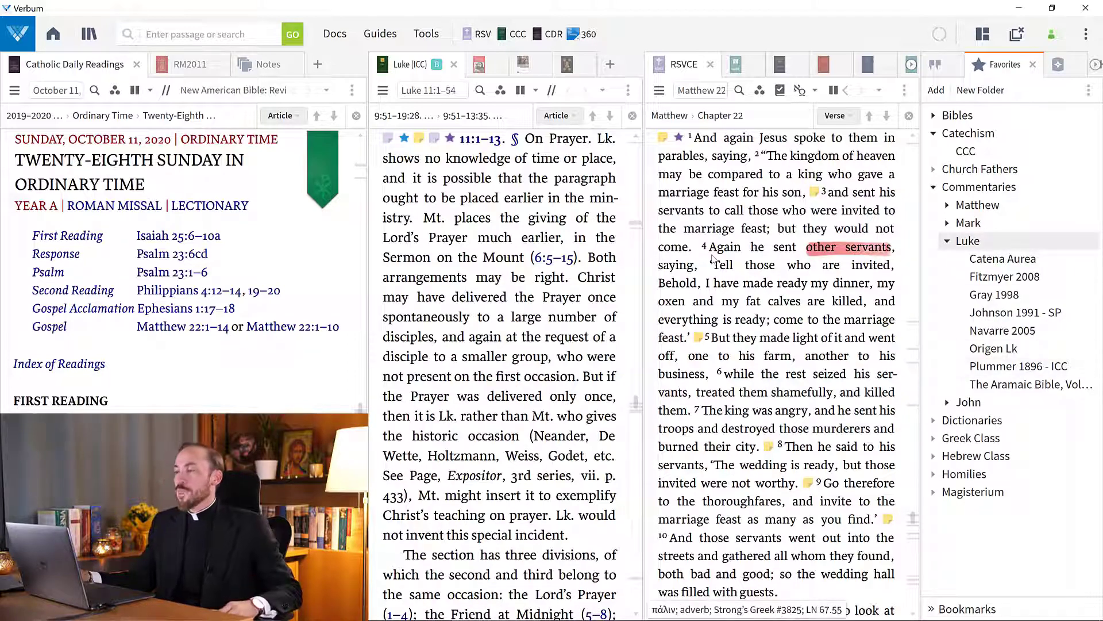
pyautogui.click(983, 36)
pyautogui.scroll(-2, 604, 299)
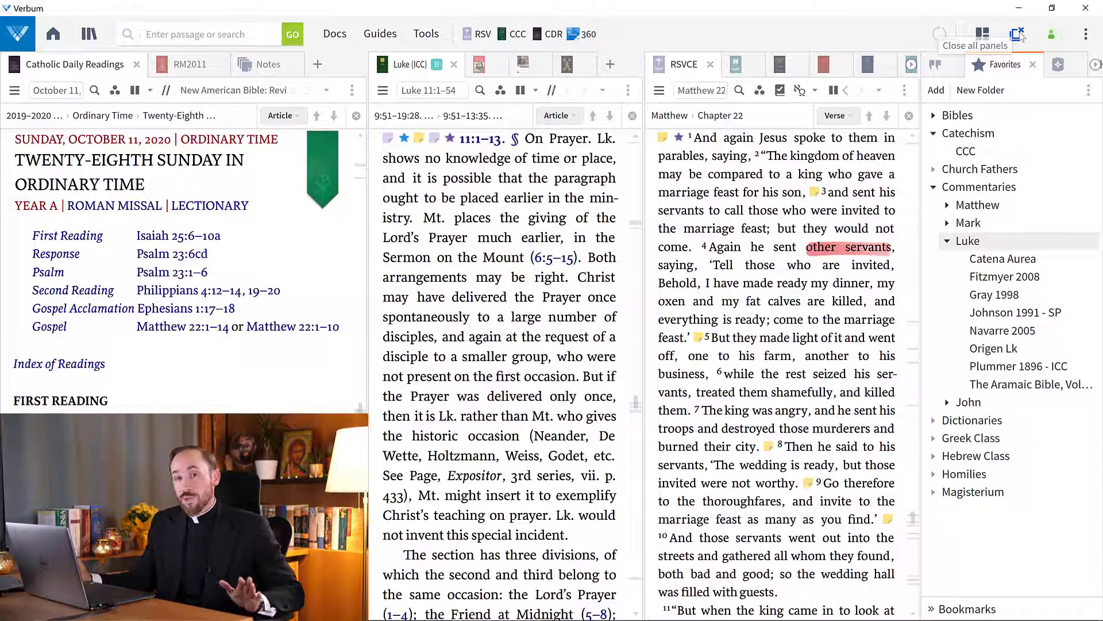
# Step: Close all panels, launch the Matthew commentaries layout, and check the hidden tabs in its panels
pyautogui.click(1018, 34)
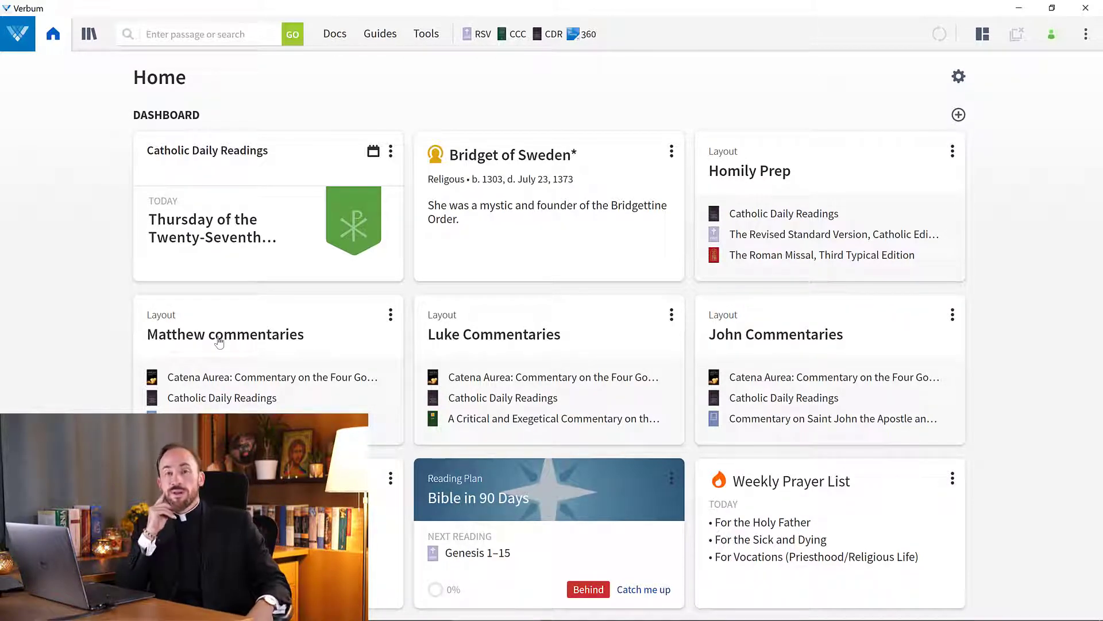
pyautogui.click(219, 341)
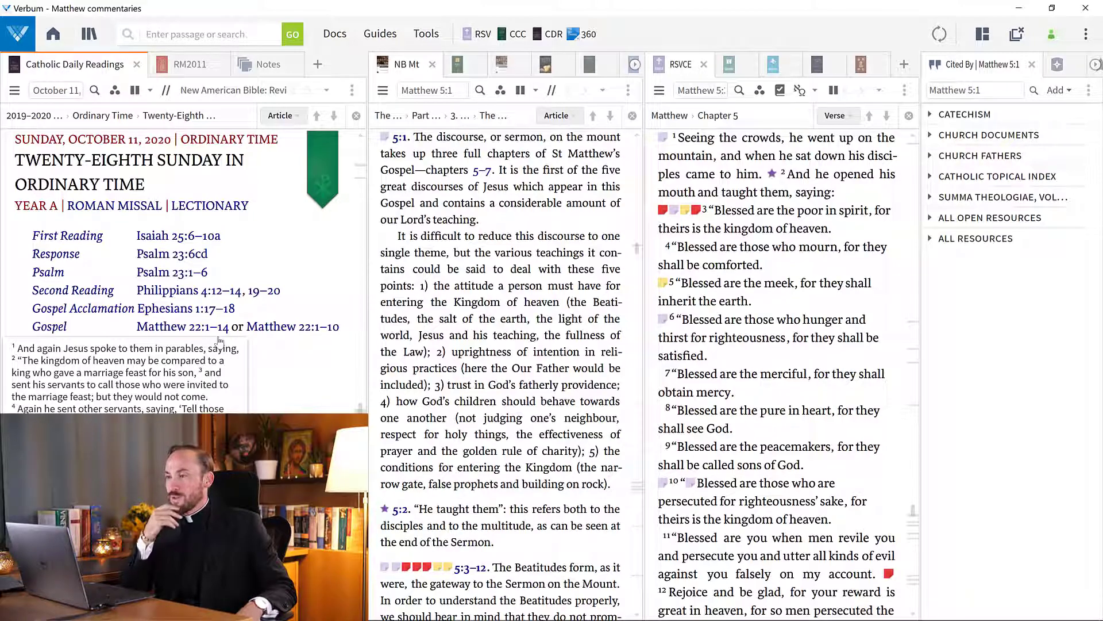
pyautogui.click(635, 65)
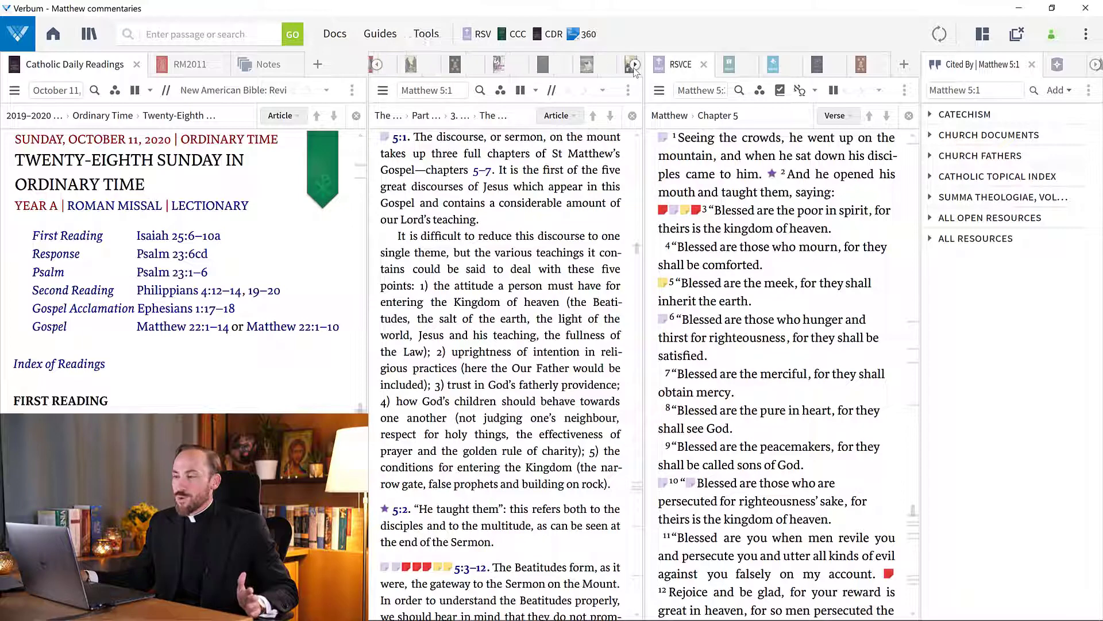
pyautogui.click(634, 66)
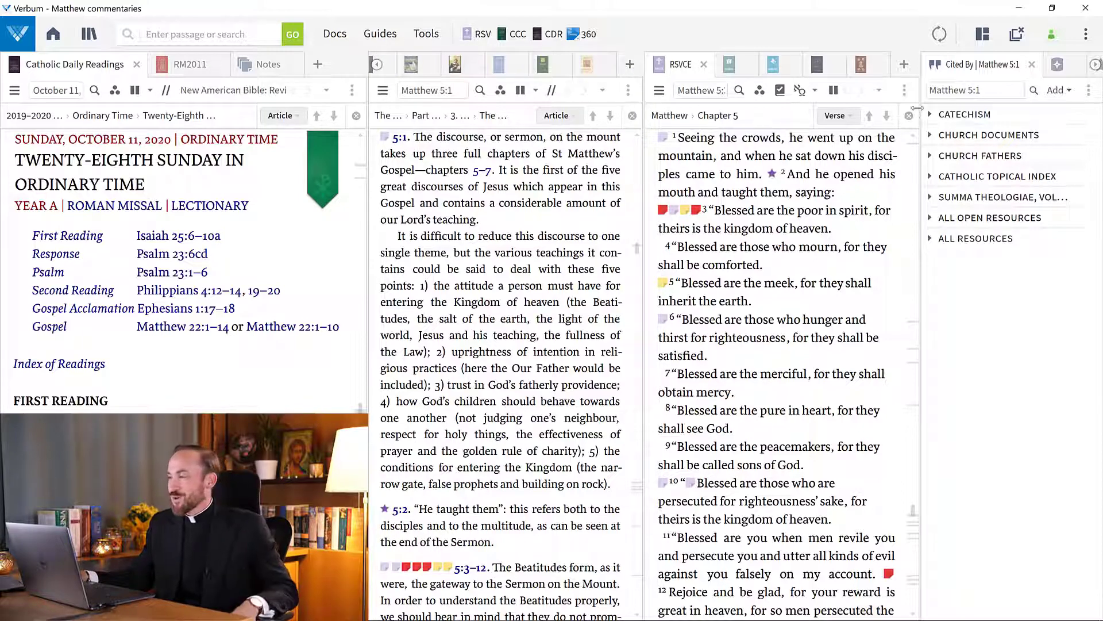
pyautogui.click(1095, 66)
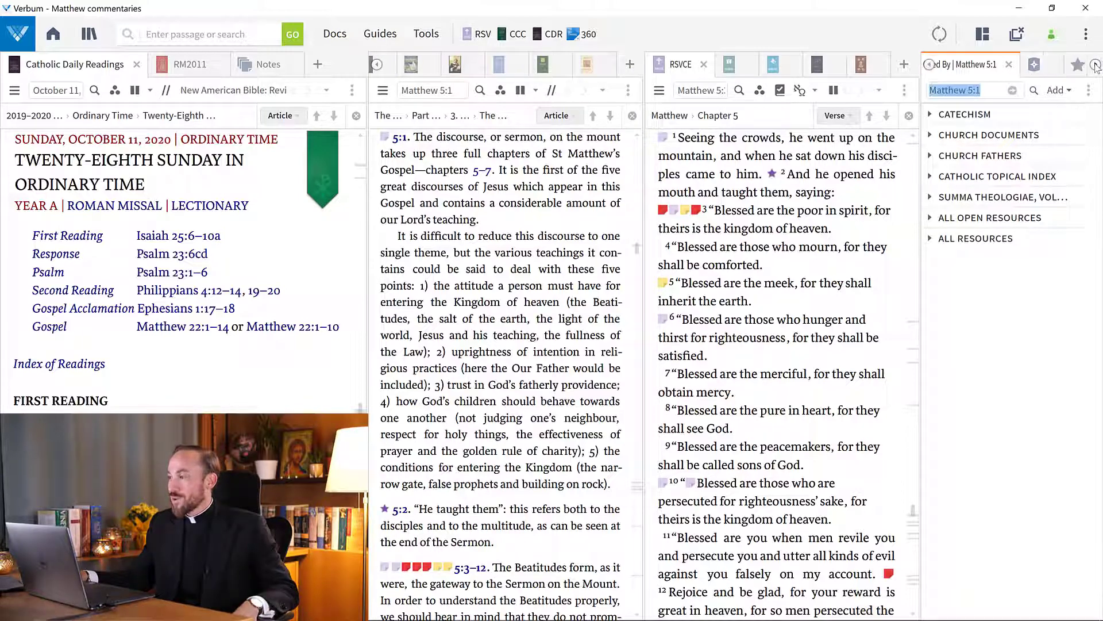
pyautogui.click(1096, 66)
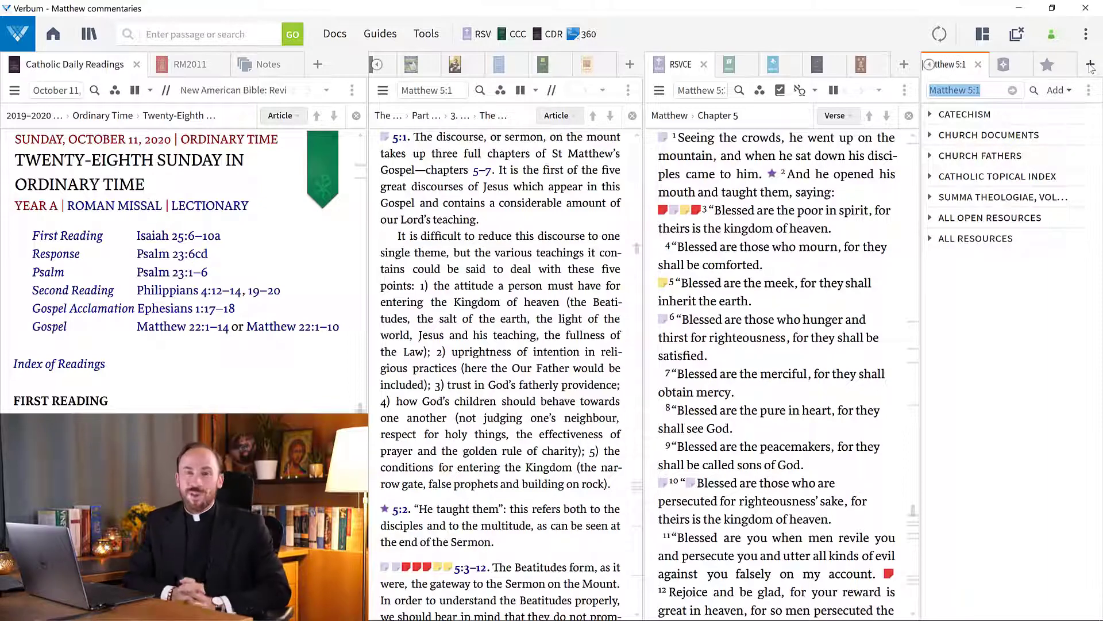